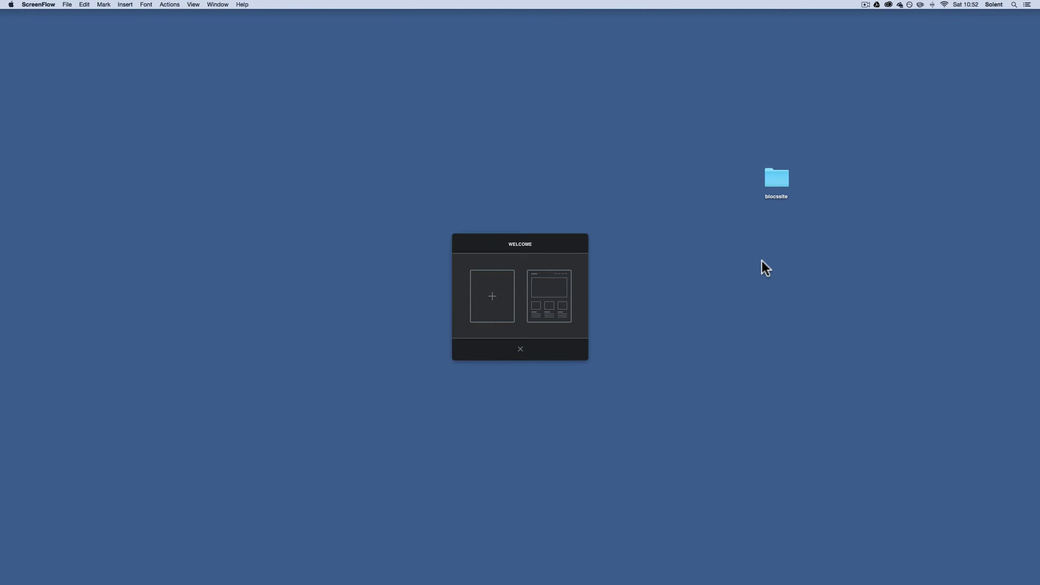
Create a new blank project, centre its window on the desktop and show the settings sidebar
left_click(493, 295)
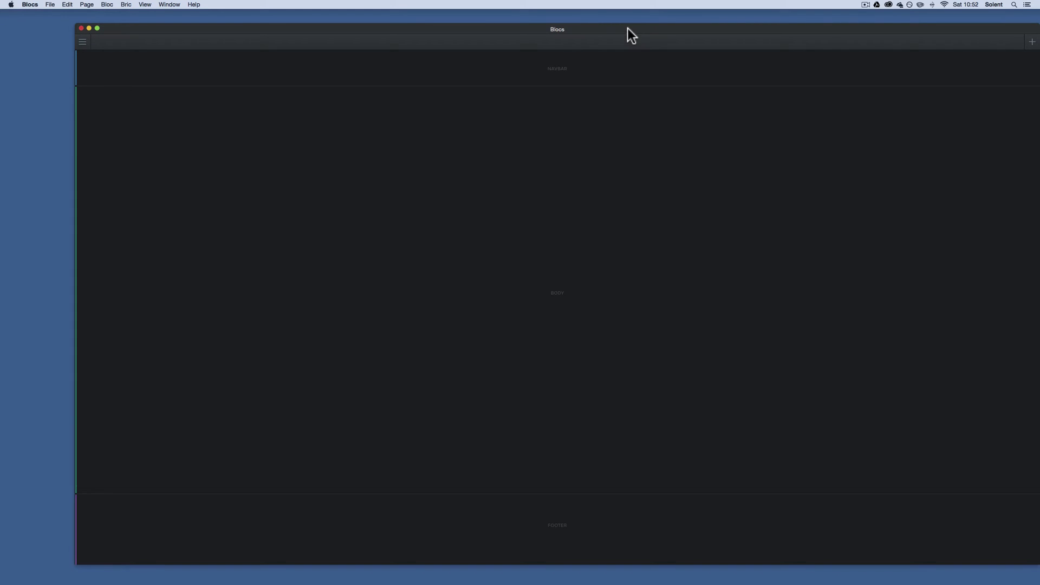
left_click_drag(626, 26, 587, 22)
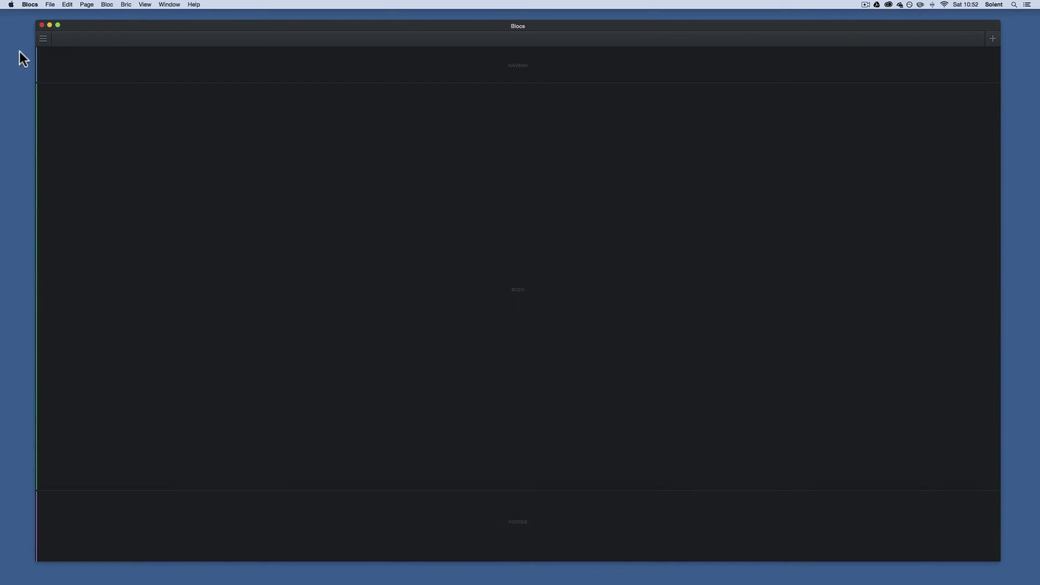
left_click(44, 35)
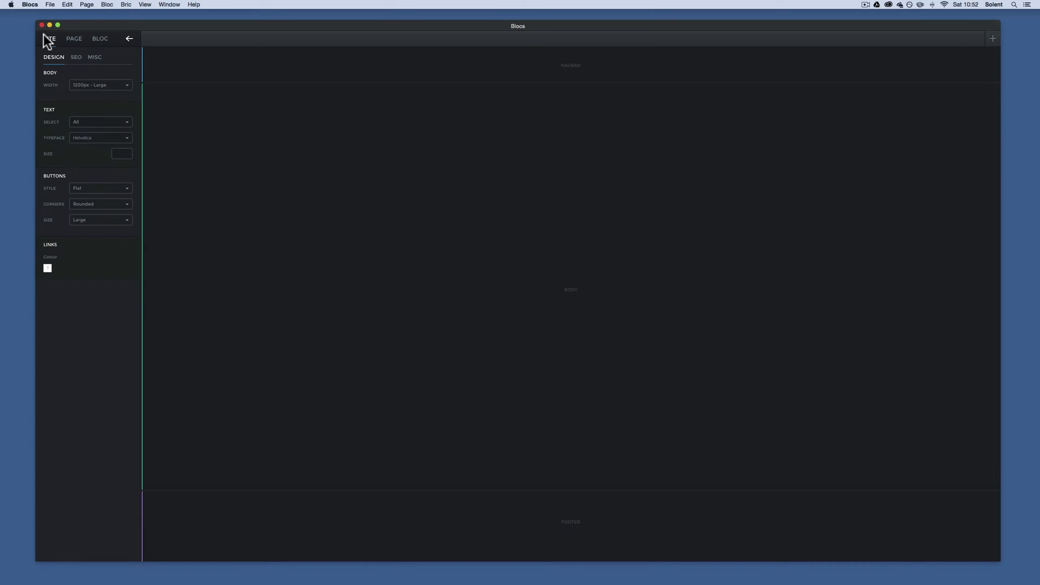
Look through the page and bloc settings, and return to the site design settings
left_click(72, 40)
left_click(95, 40)
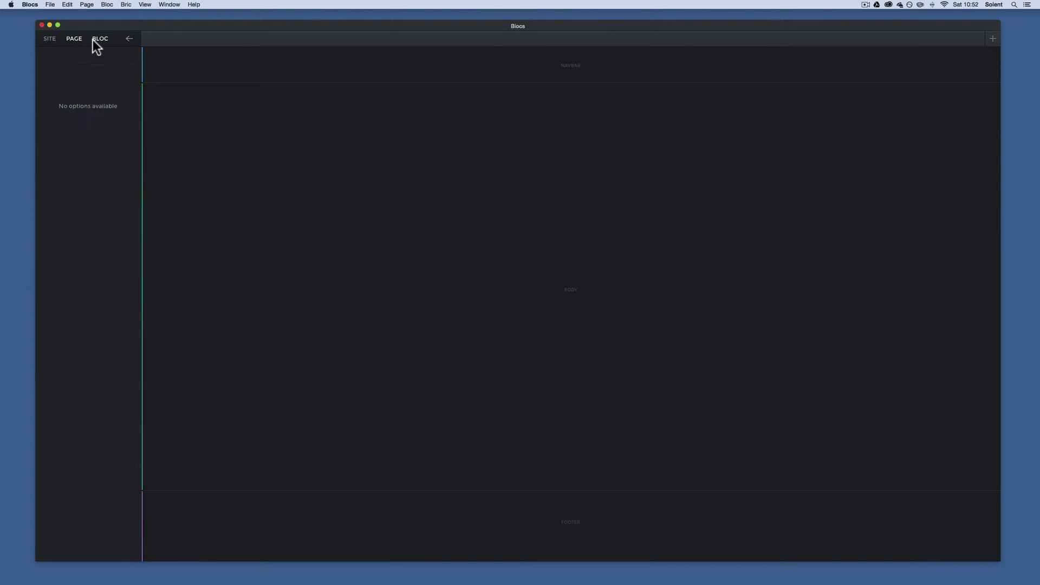
left_click(73, 40)
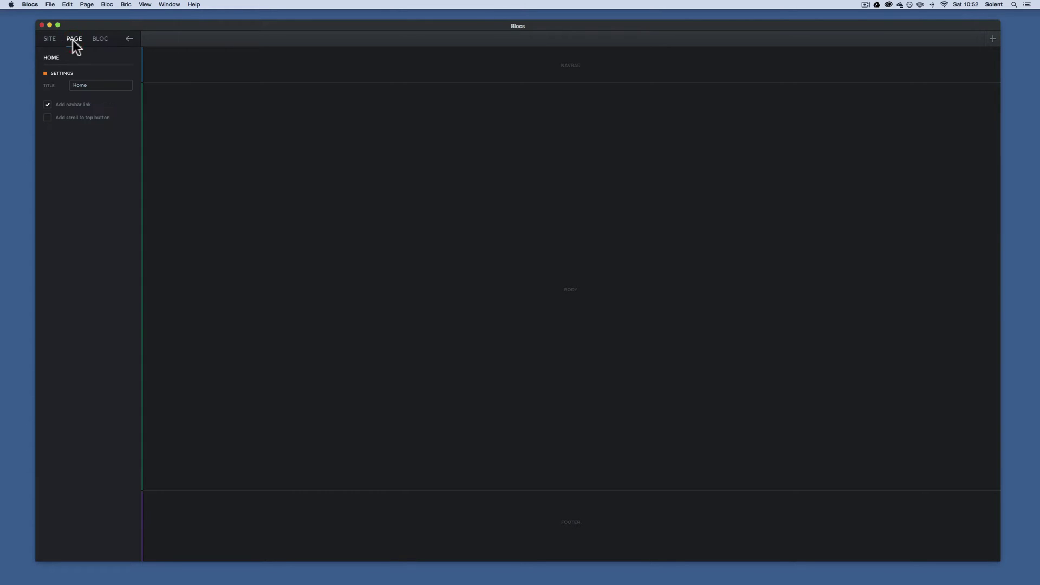
left_click(52, 40)
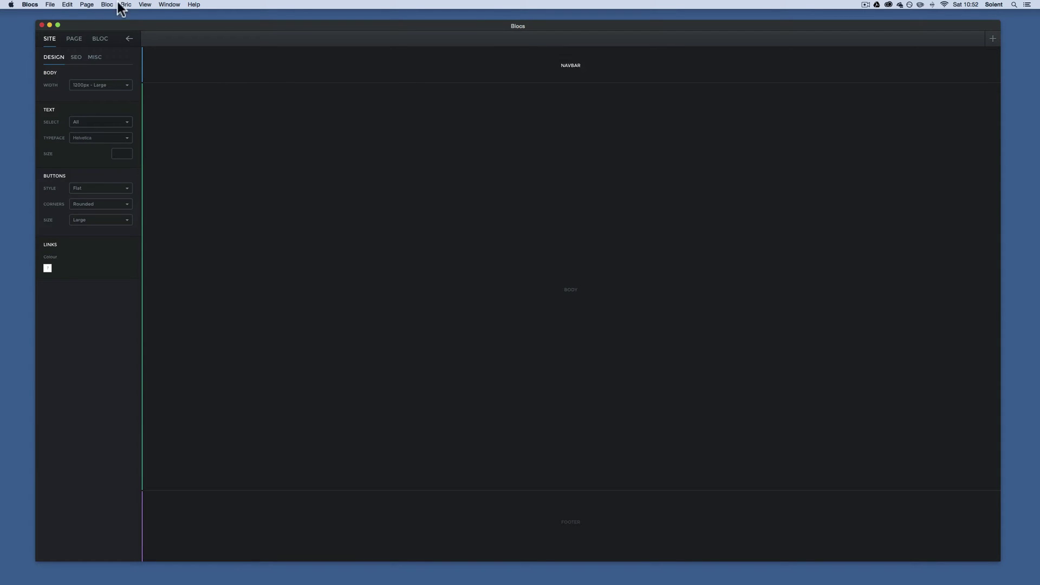
Switch to Finder to examine the contents of the images folder inside the desktop's blocssite folder, and return to Blocs
left_click_drag(180, 26, 149, 393)
double_click(779, 176)
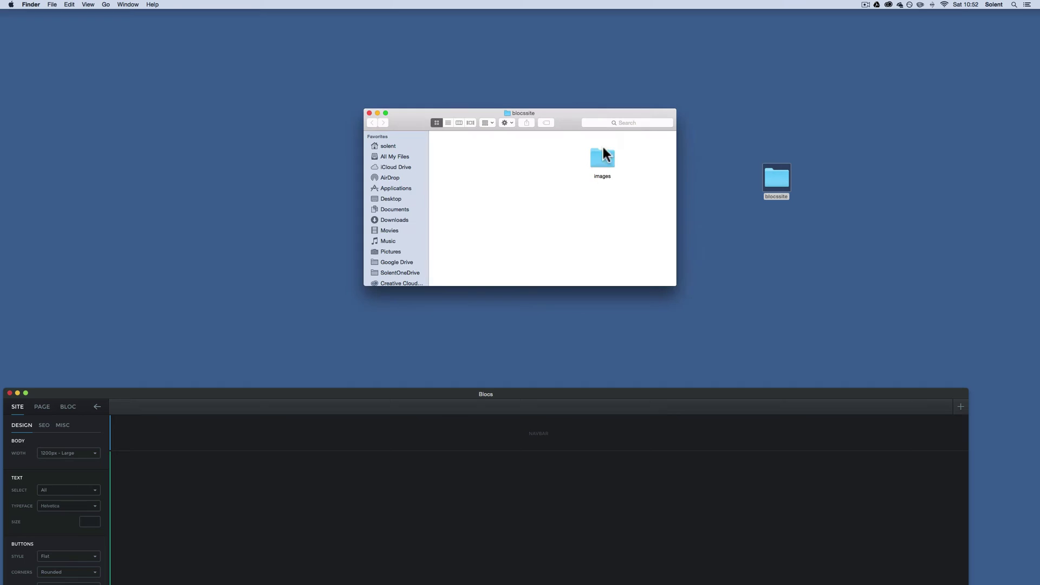
double_click(597, 157)
scroll(581, 189, "up", 3)
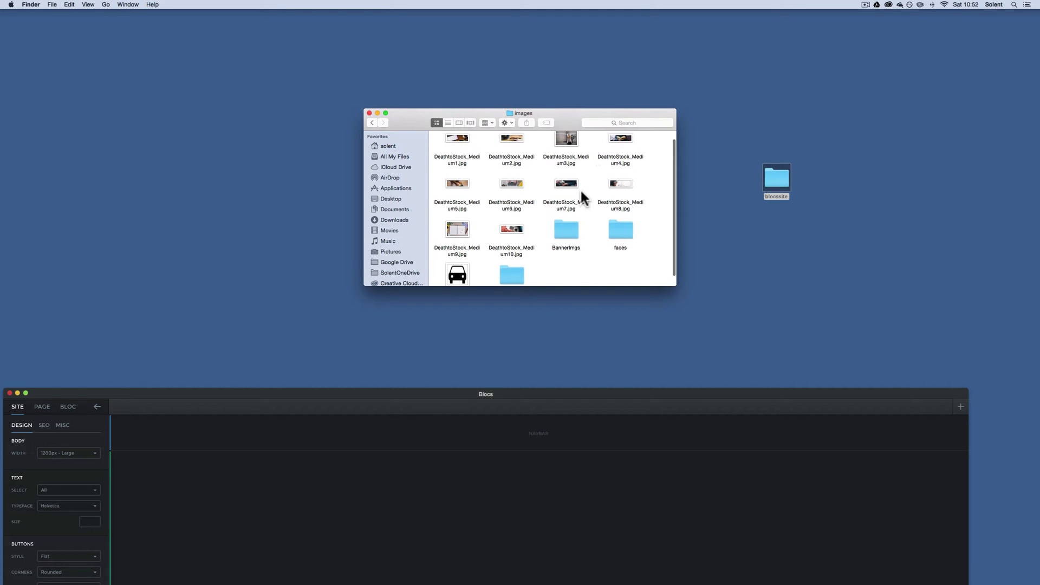
left_click(377, 114)
left_click_drag(374, 393, 401, 29)
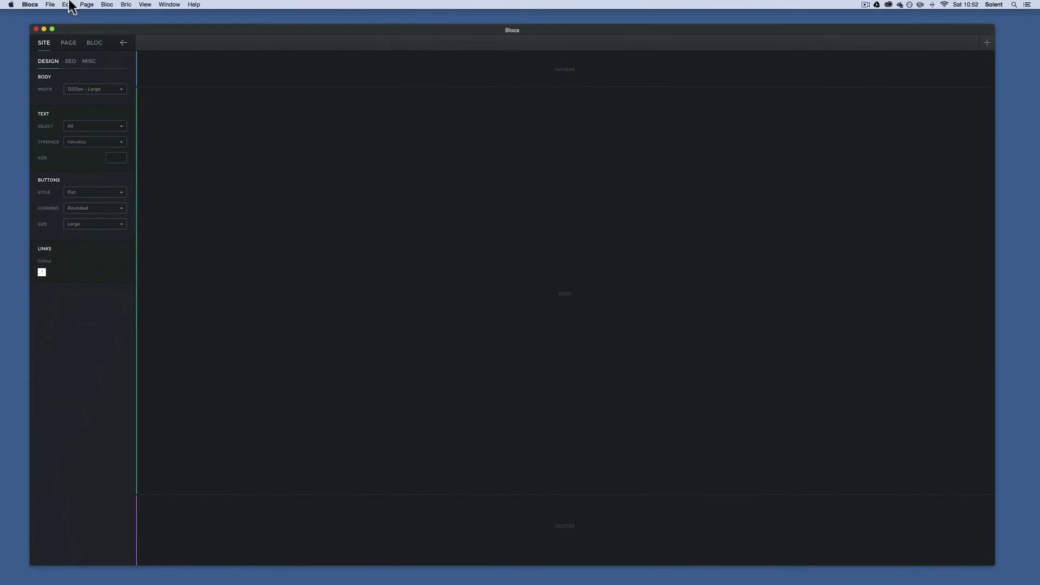
Save the project as My Site in the blocssite folder on the desktop
left_click(49, 5)
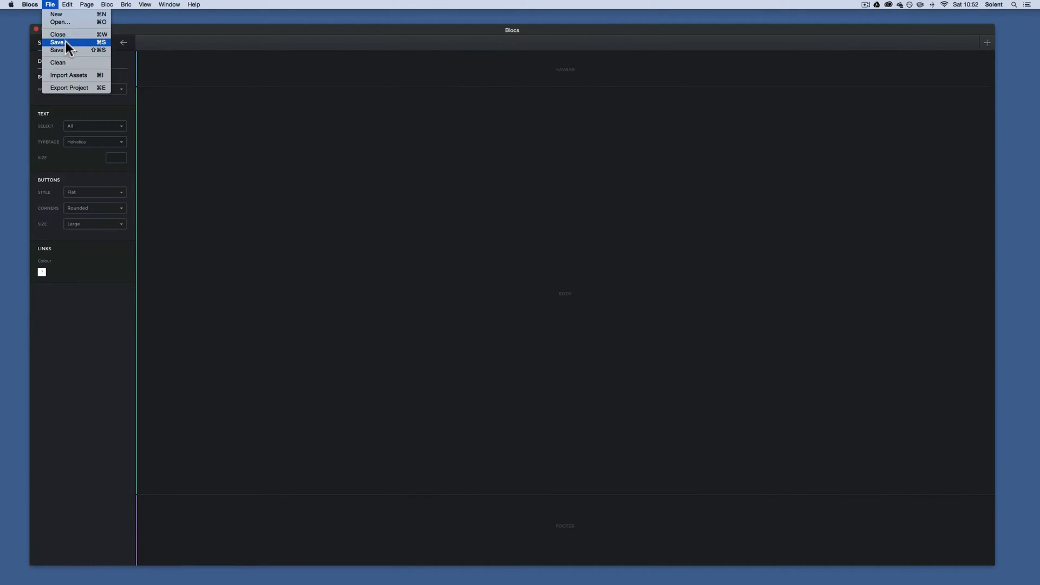
left_click(66, 42)
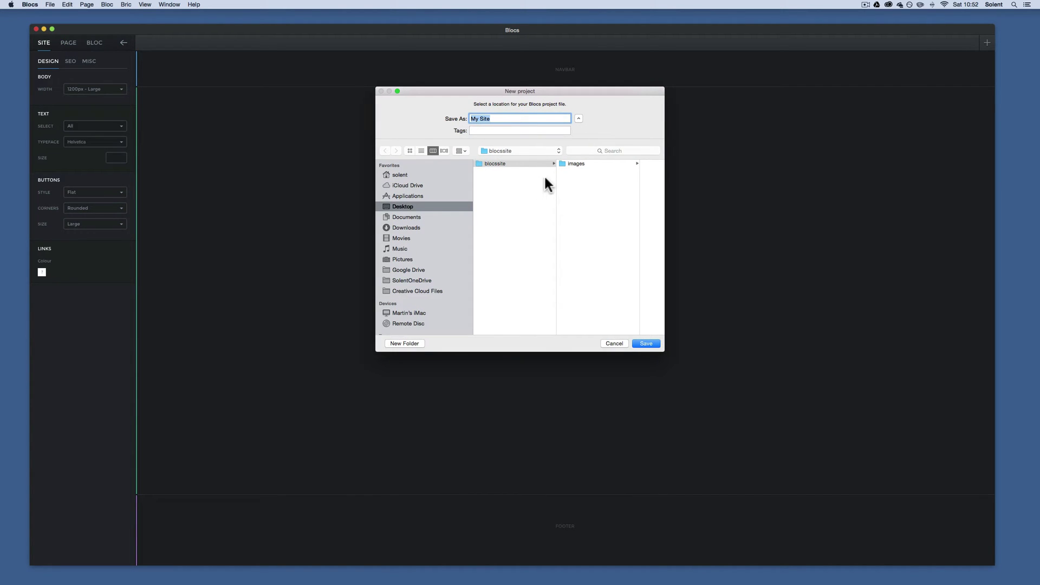
left_click(495, 118)
left_click(647, 343)
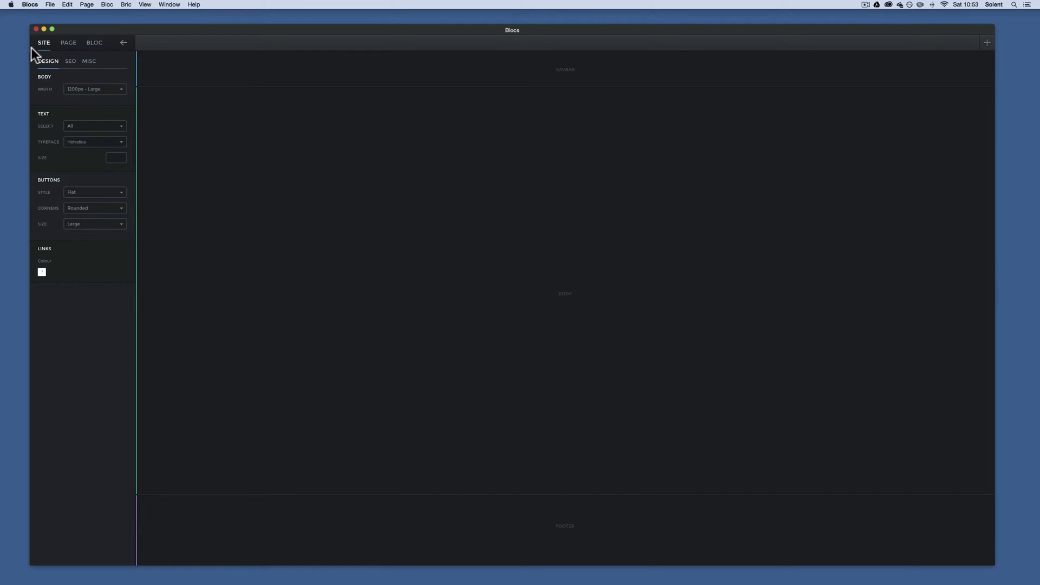
Set the site's SEO meta title to "Blocs Site" and look over the keywords, description and tracking code fields
left_click(73, 61)
left_click(57, 102)
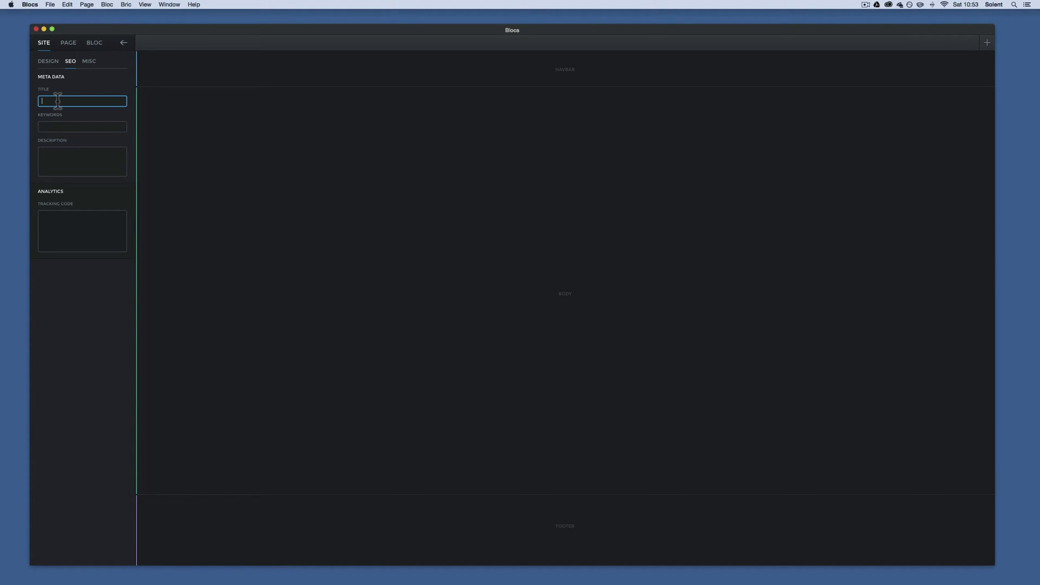
type("Blocs Site")
left_click(56, 127)
left_click(58, 155)
left_click(59, 221)
Import DeathtoStock_Medium1.jpg through DeathtoStock_Medium10.jpg from the images folder into the project assets
left_click(90, 63)
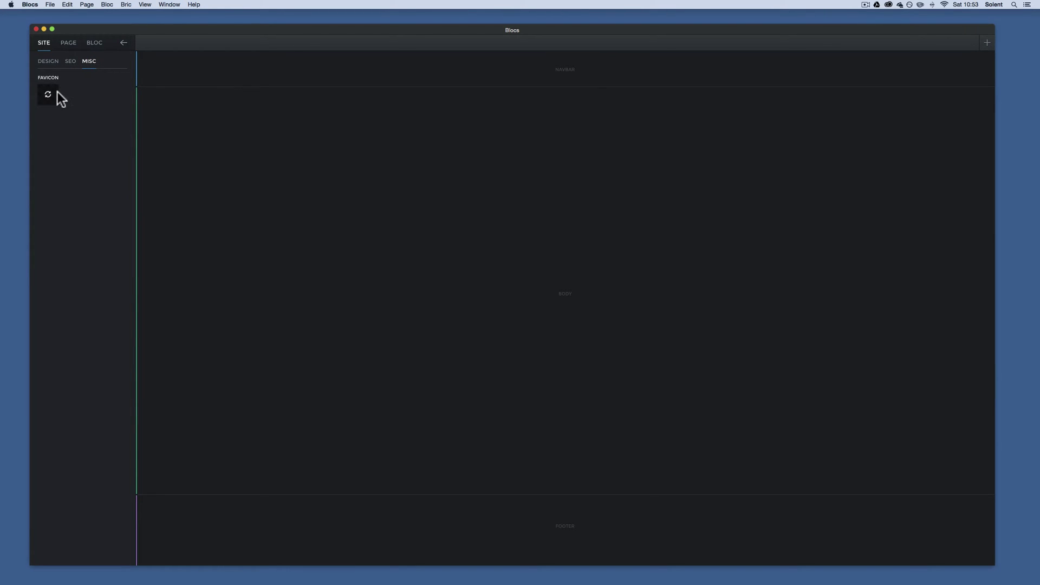
left_click(51, 5)
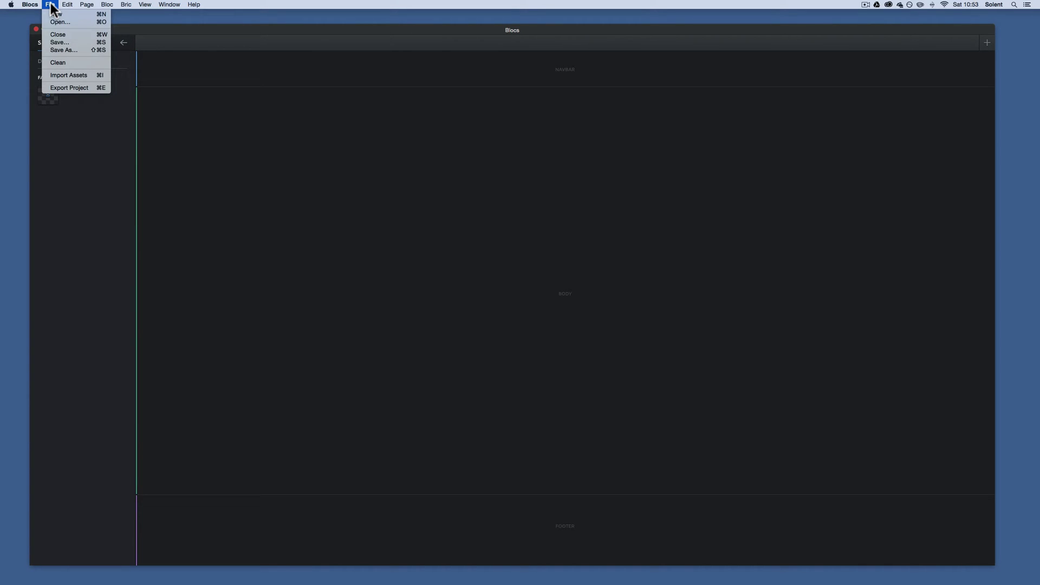
left_click(70, 75)
left_click(570, 149)
left_click(611, 157)
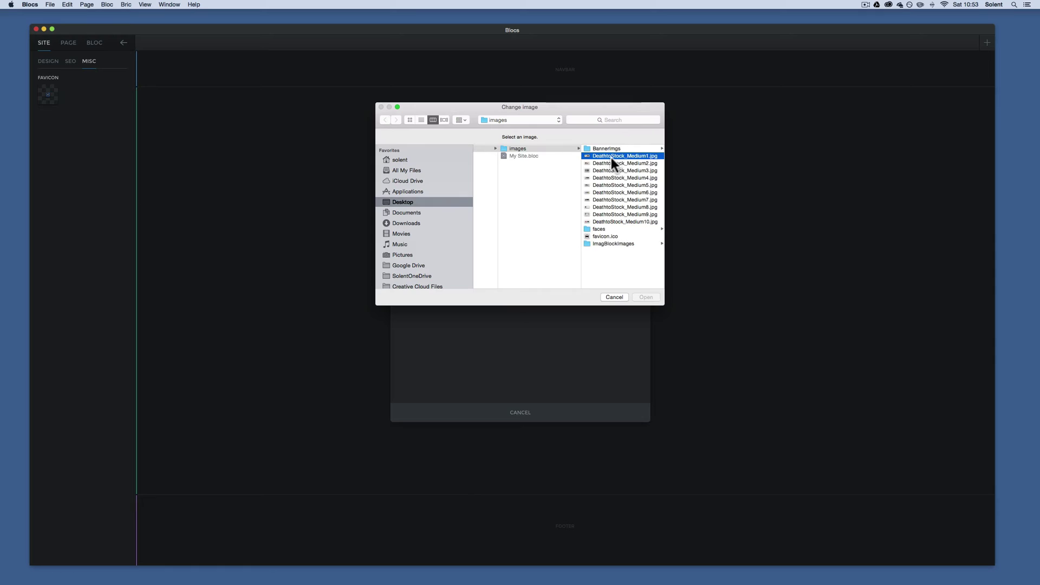
left_click(549, 221, "shift")
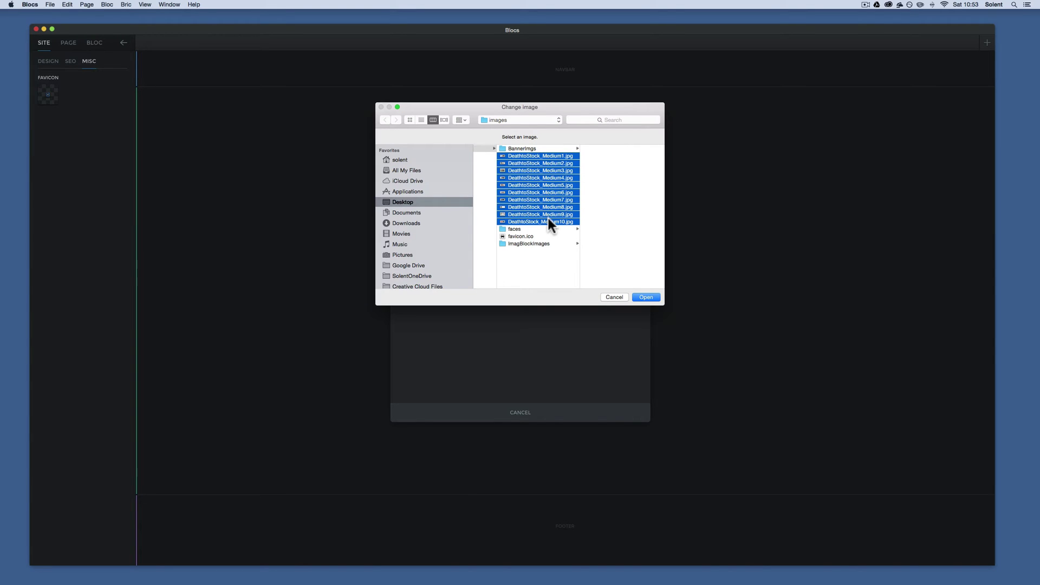
left_click(647, 298)
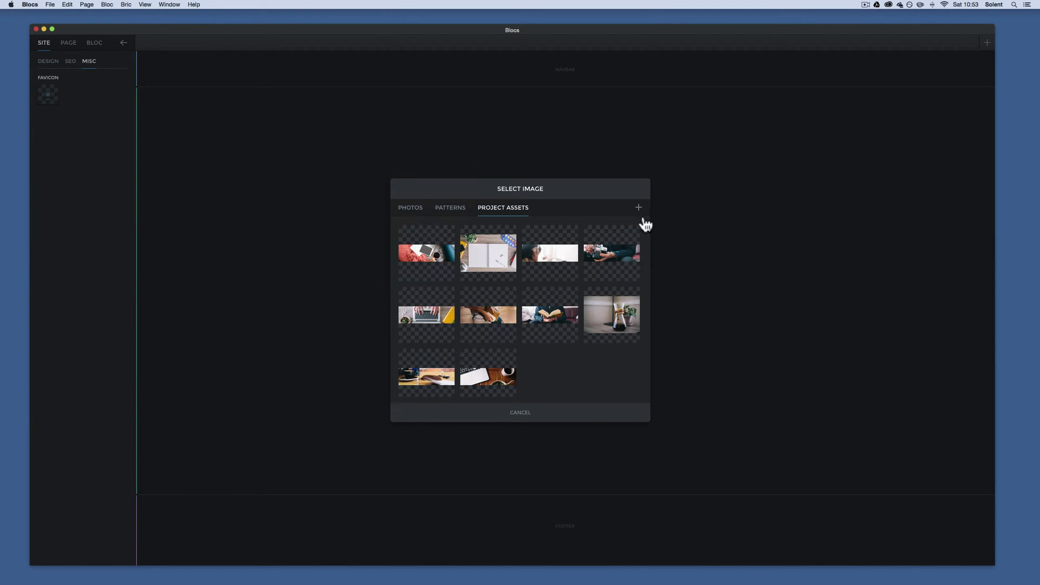
Import Banner.jpg and HeroBannerMuse.png from the BannerImgs folder into the project assets
left_click(639, 208)
left_click(598, 147)
left_click(607, 149)
left_click(569, 156, "shift")
left_click(645, 297)
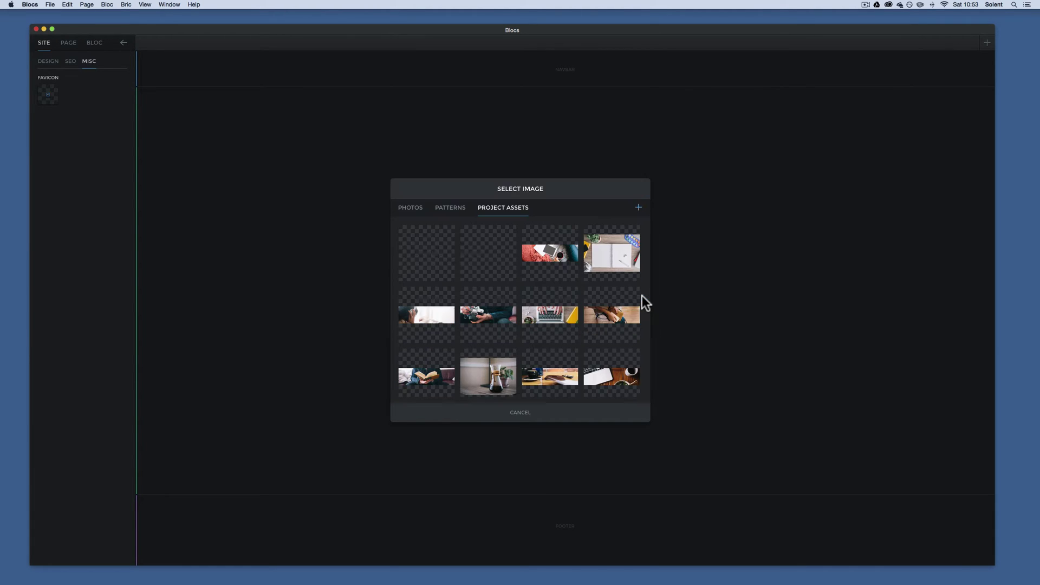
Import favicon.ico from the images folder into the project assets
left_click(638, 208)
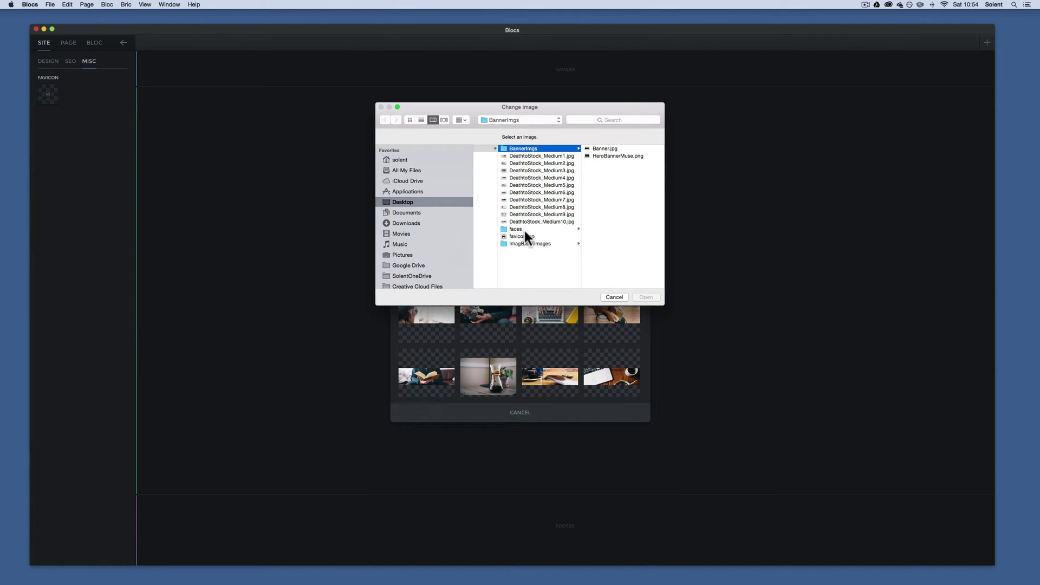
left_click(524, 230)
left_click(525, 235)
left_click(644, 297)
Import ImageBlock_1.jpg through ImageBlock_4.jpg from the ImagBlockImages folder into the project assets
left_click(643, 210)
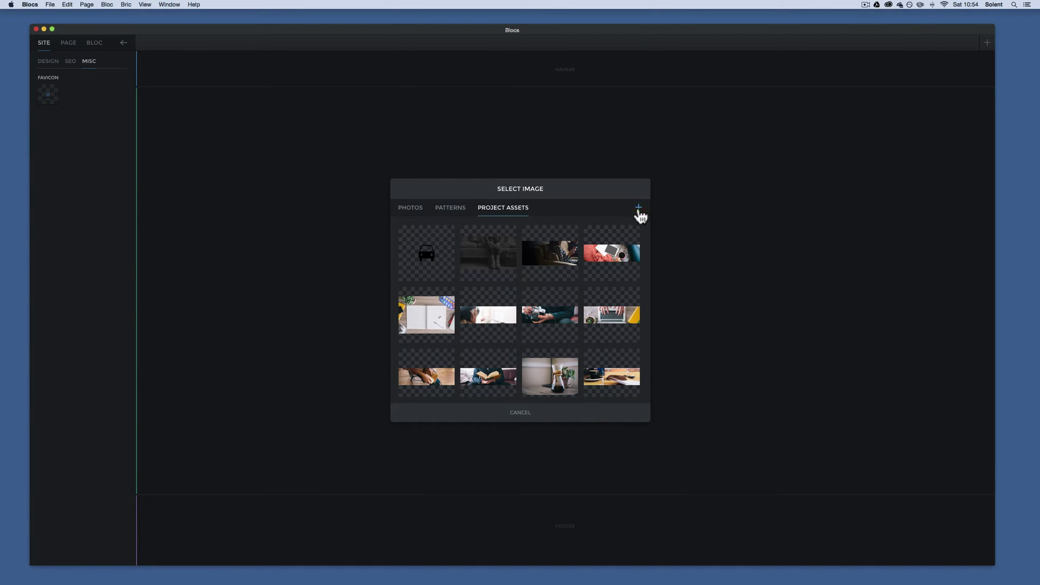
scroll(545, 262, "down", 3)
scroll(545, 262, "down", 3)
left_click(566, 253)
double_click(567, 255)
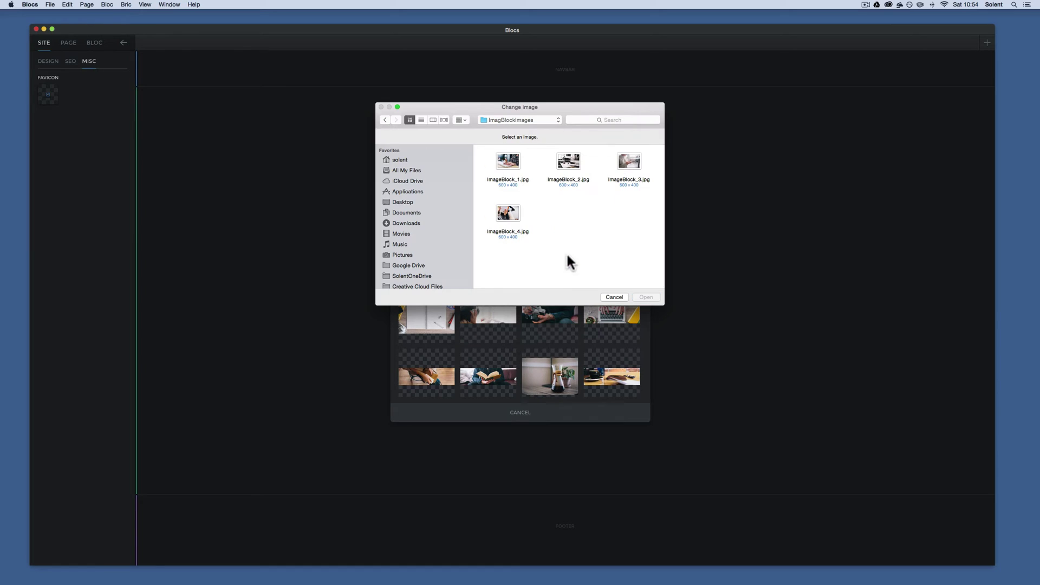
left_click(508, 161)
left_click(577, 162, "shift")
left_click(513, 217, "shift")
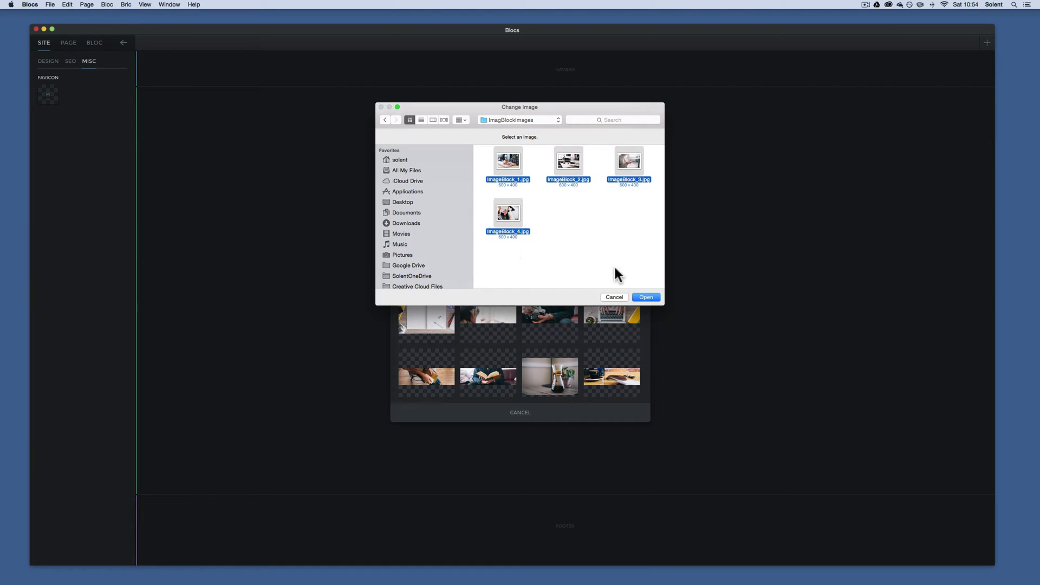
left_click(655, 298)
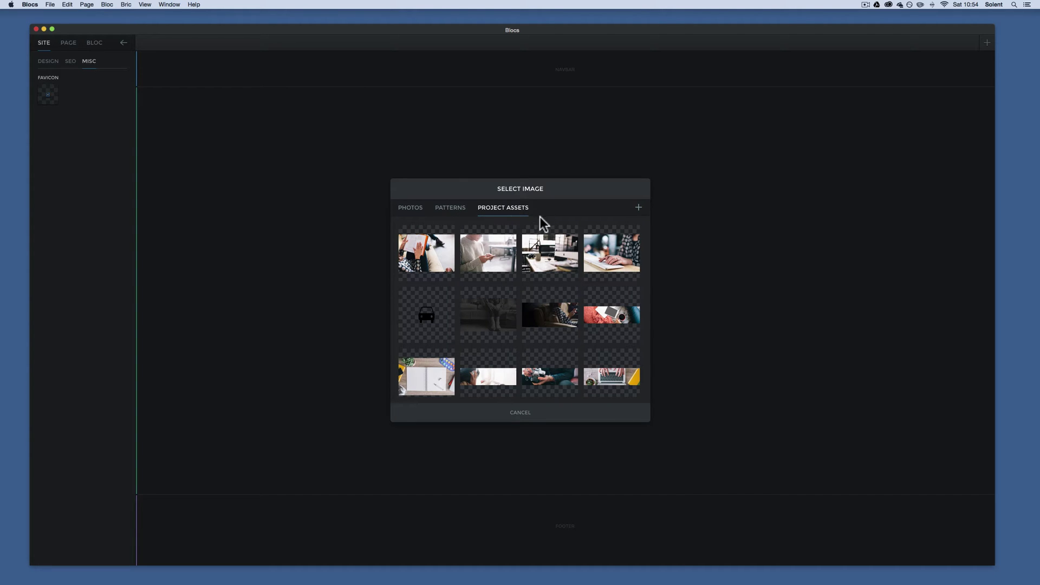
Browse the imported project assets, the built-in patterns and the stock photos, and close the image selector without choosing an image
scroll(553, 284, "down", 5)
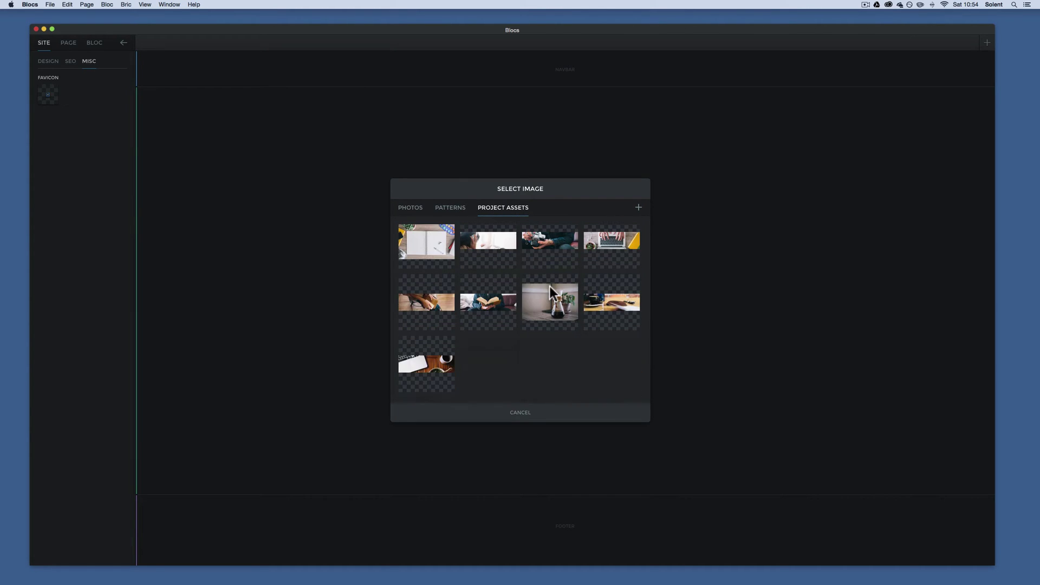
scroll(550, 293, "up", 5)
left_click(440, 209)
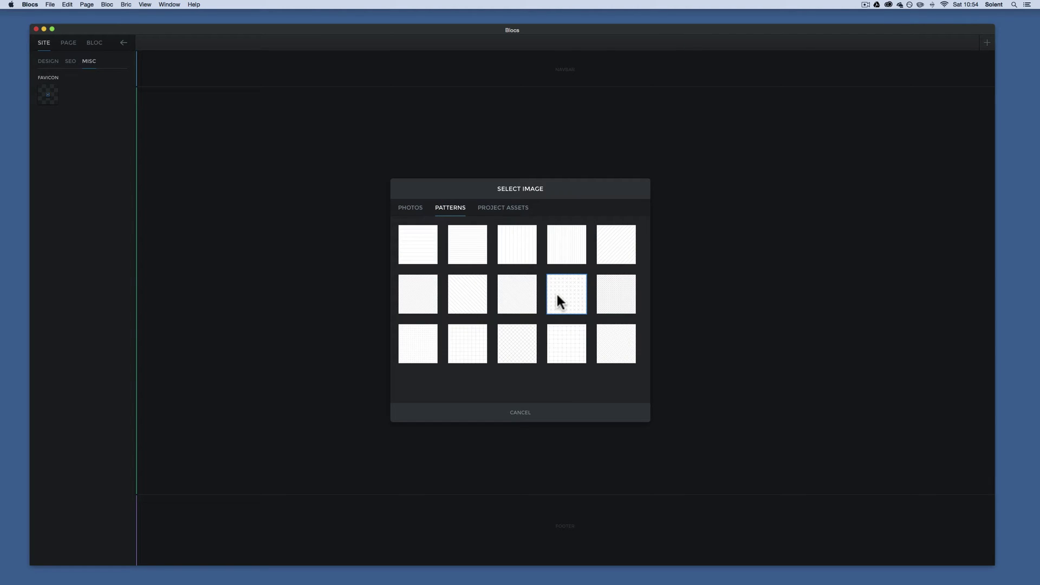
left_click(418, 211)
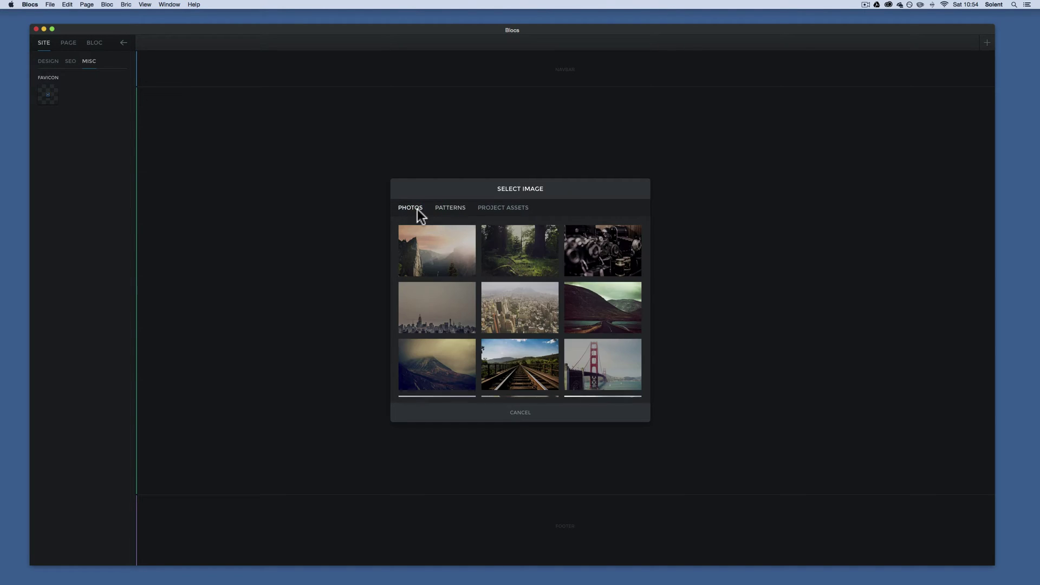
scroll(507, 278, "down", 4)
scroll(507, 278, "up", 4)
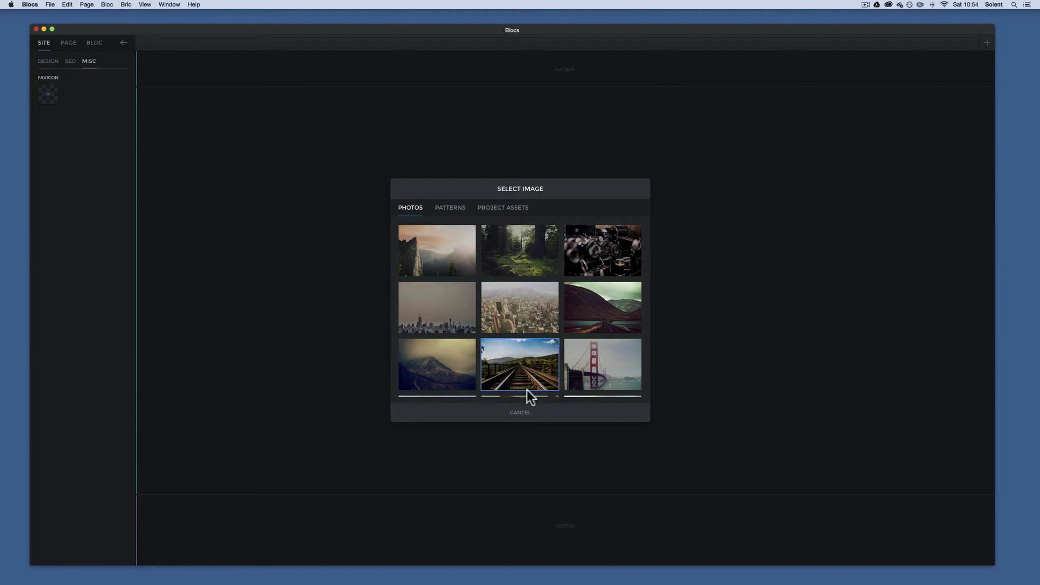
left_click(522, 415)
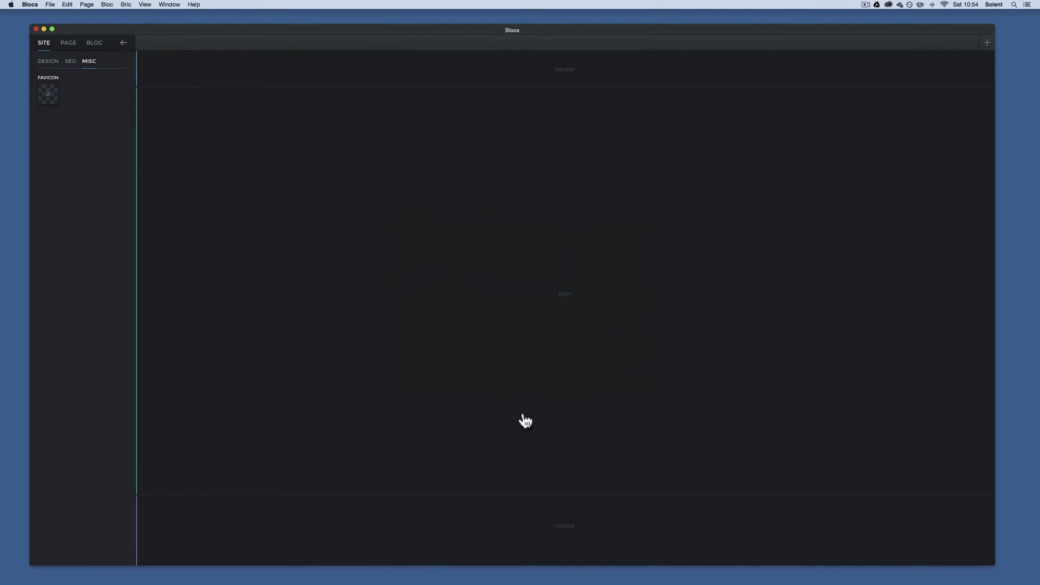
Set the site's favicon to the black car icon from the project assets
left_click(49, 95)
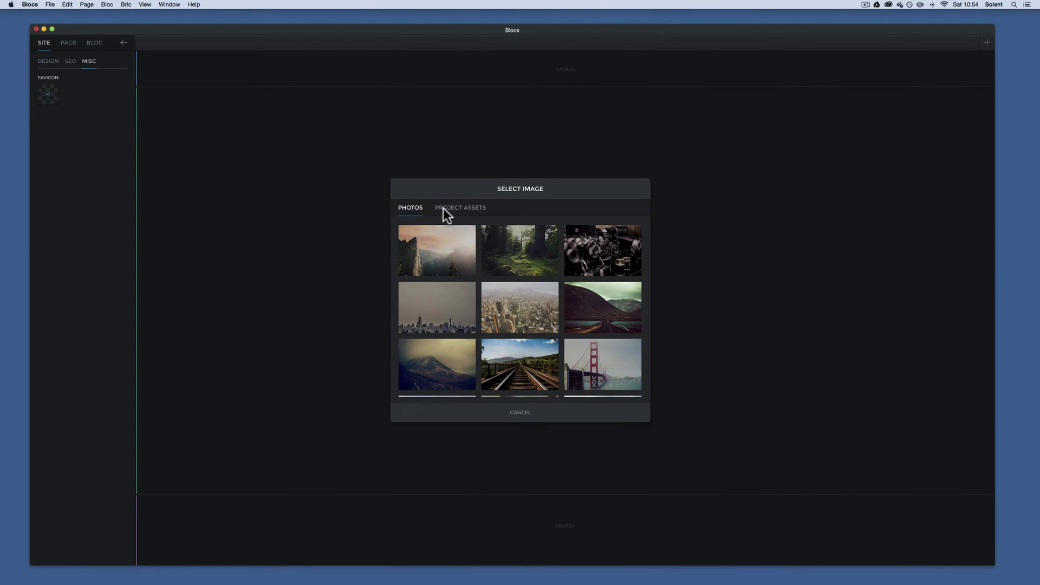
left_click(468, 212)
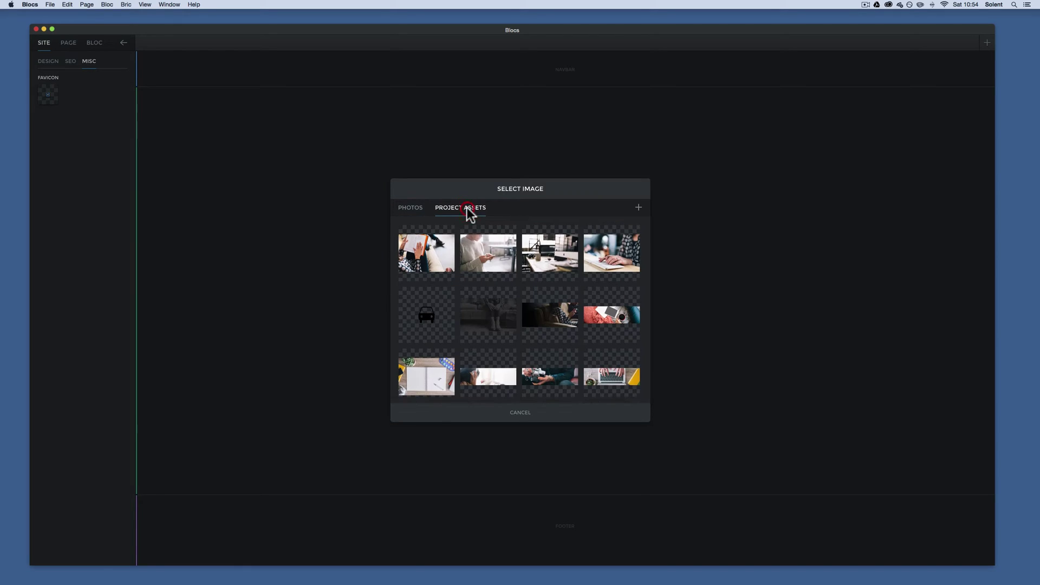
left_click(423, 309)
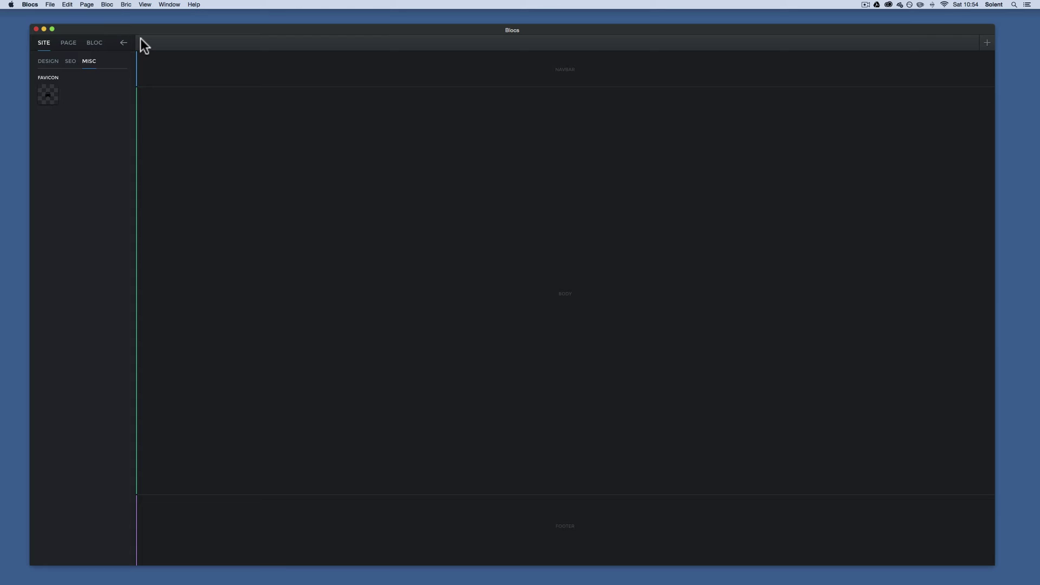
Add a navigation bar bloc to the navbar area, using the layout with the company name at left and page links at right
left_click(47, 60)
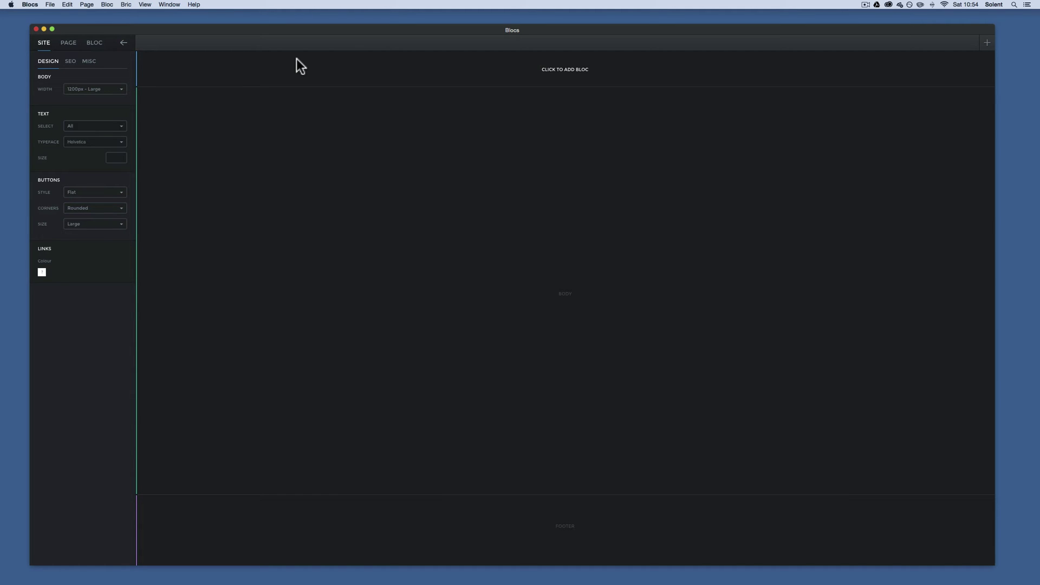
left_click(579, 68)
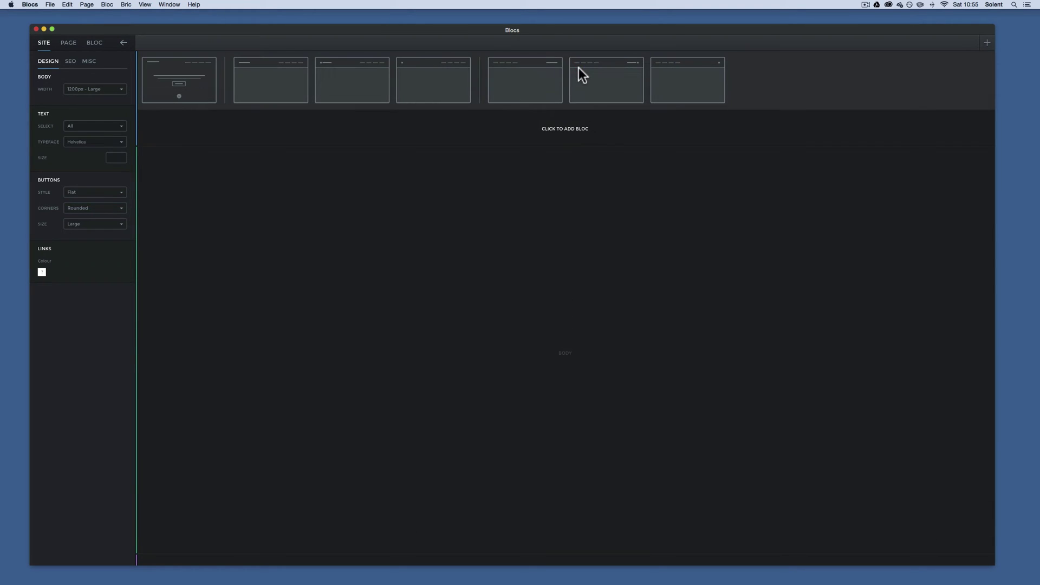
left_click(289, 77)
left_click(476, 183)
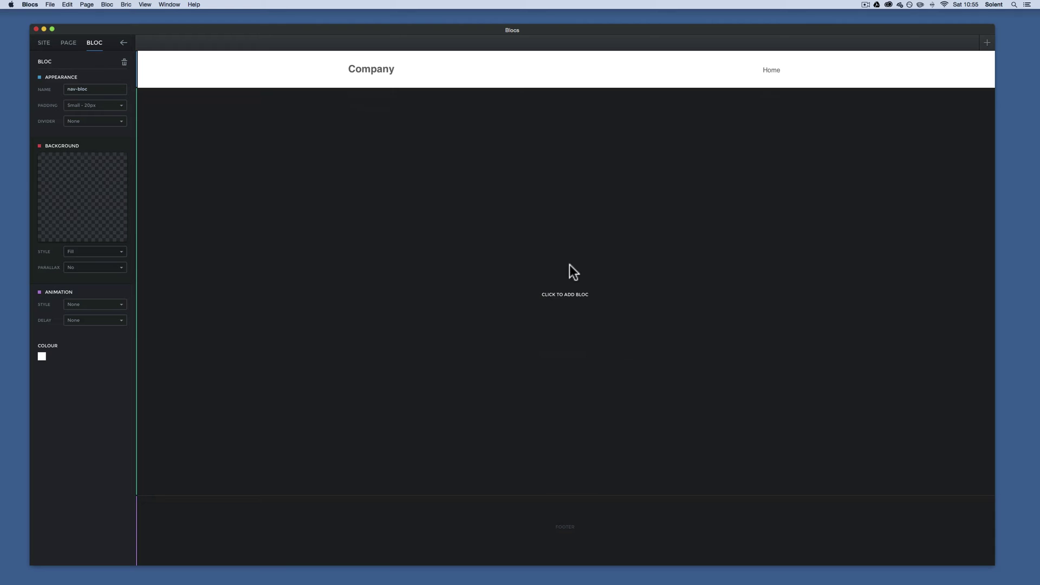
Examine the empty column layouts and the pre-built content layouts available for the page's body area
left_click(570, 247)
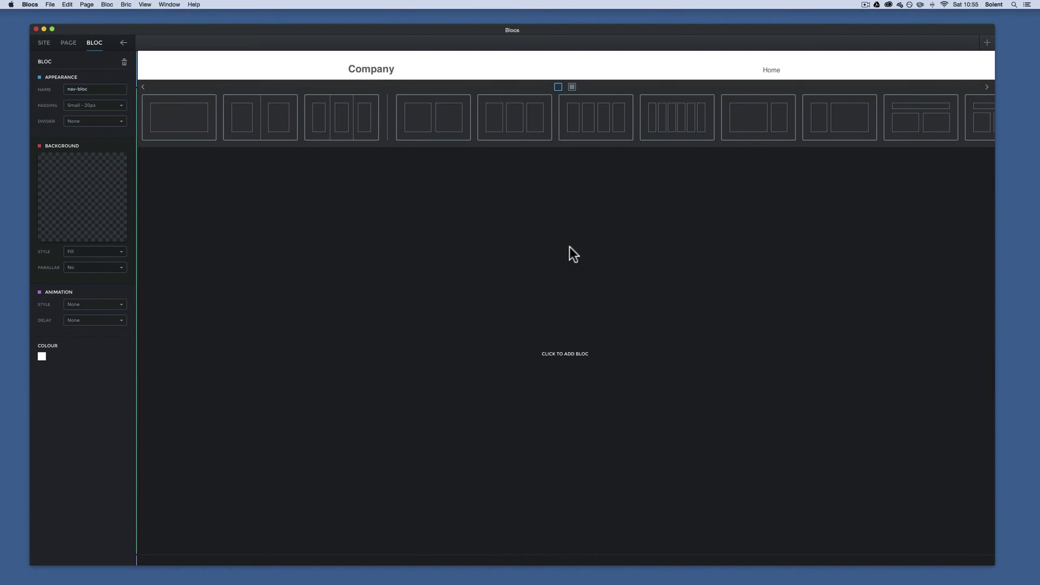
scroll(636, 128, "right", 3)
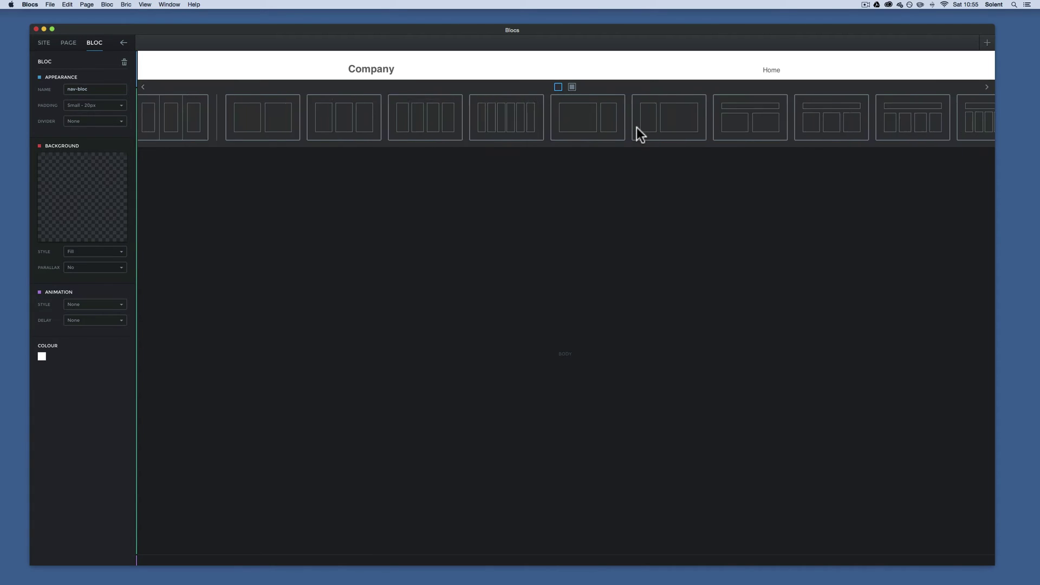
scroll(636, 128, "left", 3)
scroll(637, 128, "right", 3)
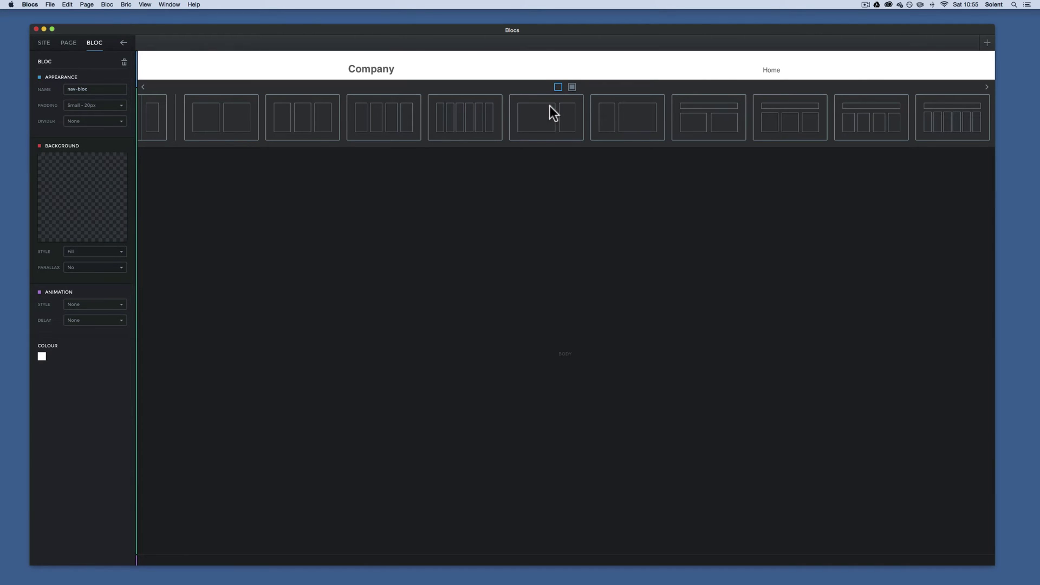
scroll(546, 109, "left", 3)
scroll(546, 108, "right", 5)
scroll(546, 109, "left", 3)
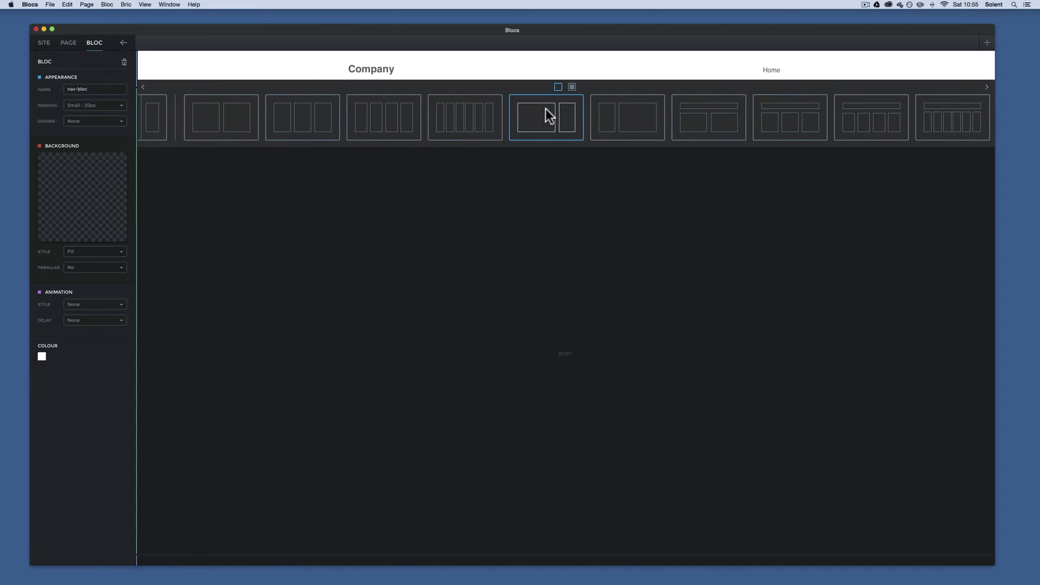
left_click(573, 86)
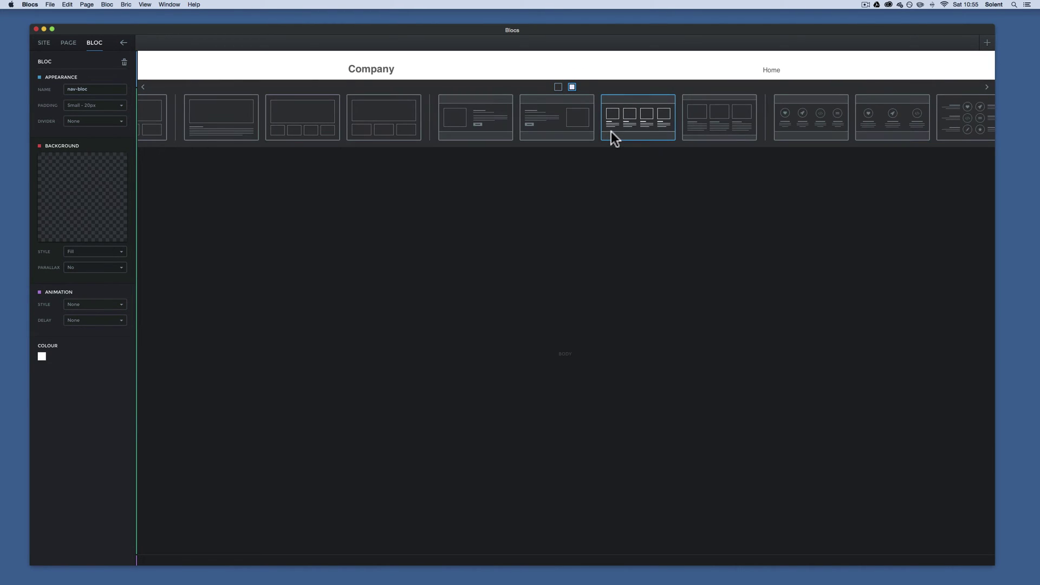
scroll(612, 131, "left", 3)
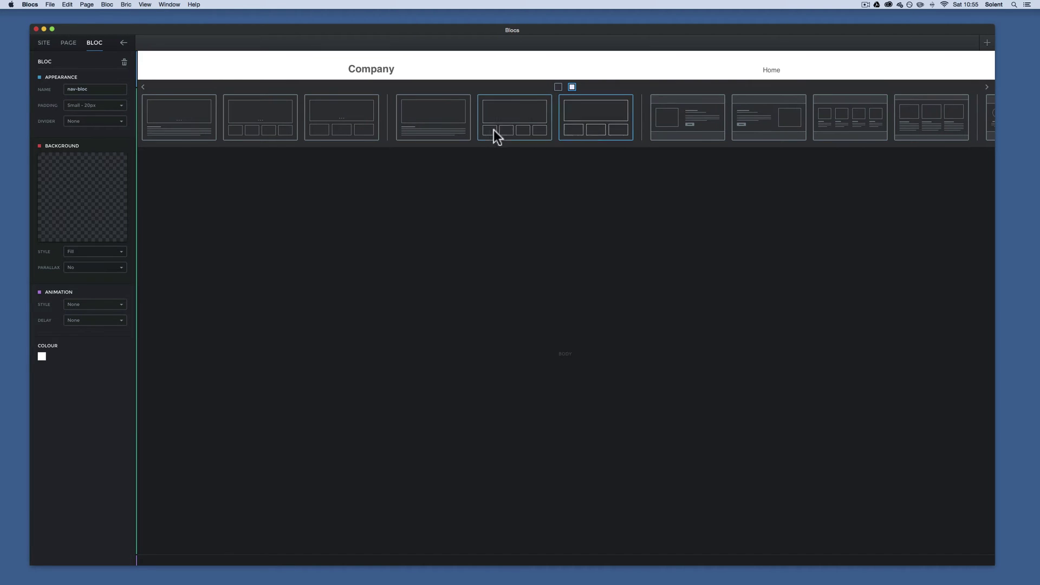
scroll(609, 134, "right", 10)
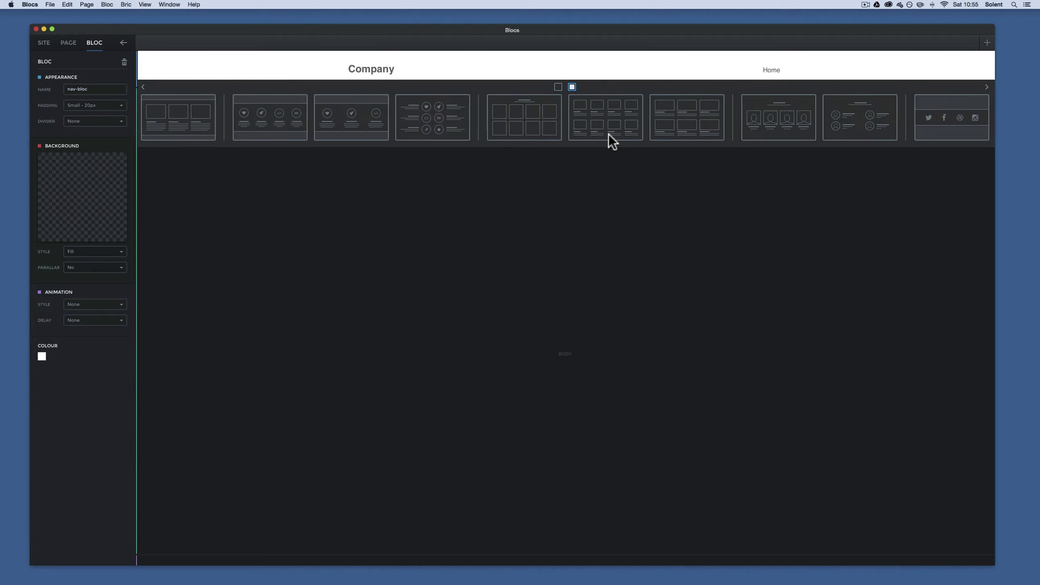
scroll(609, 135, "left", 5)
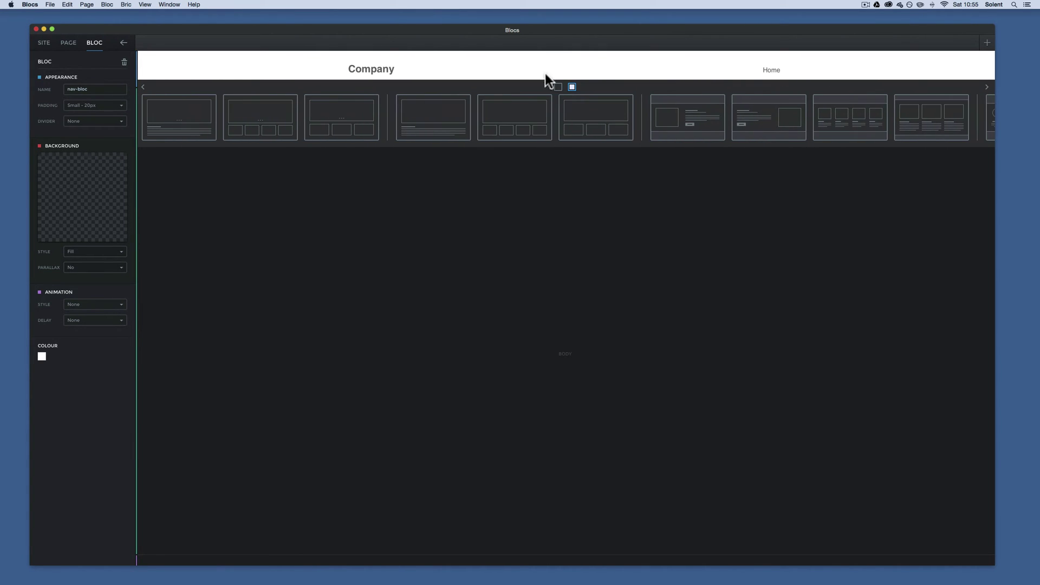
Add an empty bloc with three equal columns to the body area, using the layout without dividing lines
left_click(558, 87)
left_click(506, 128)
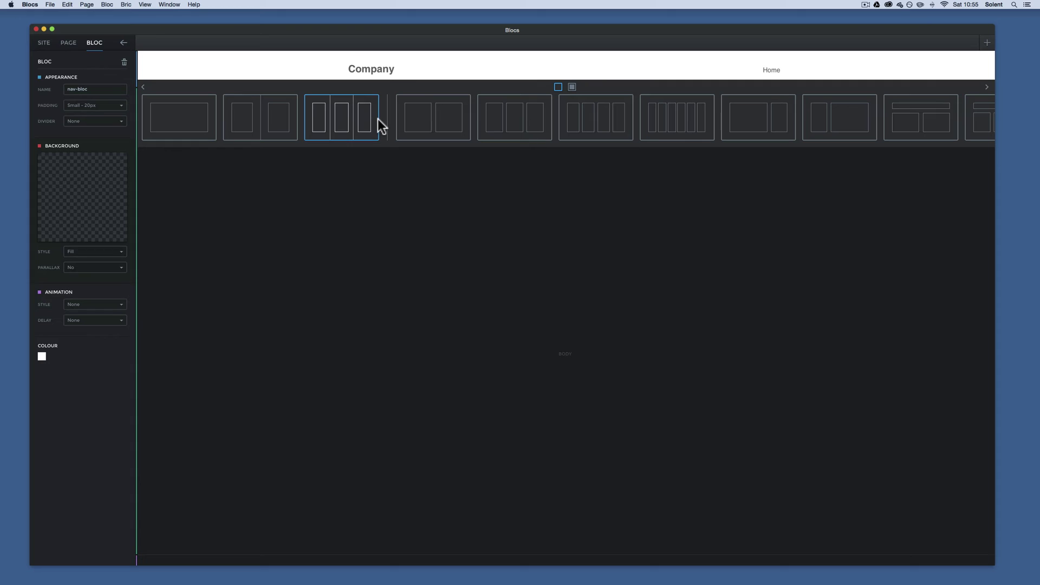
left_click(518, 119)
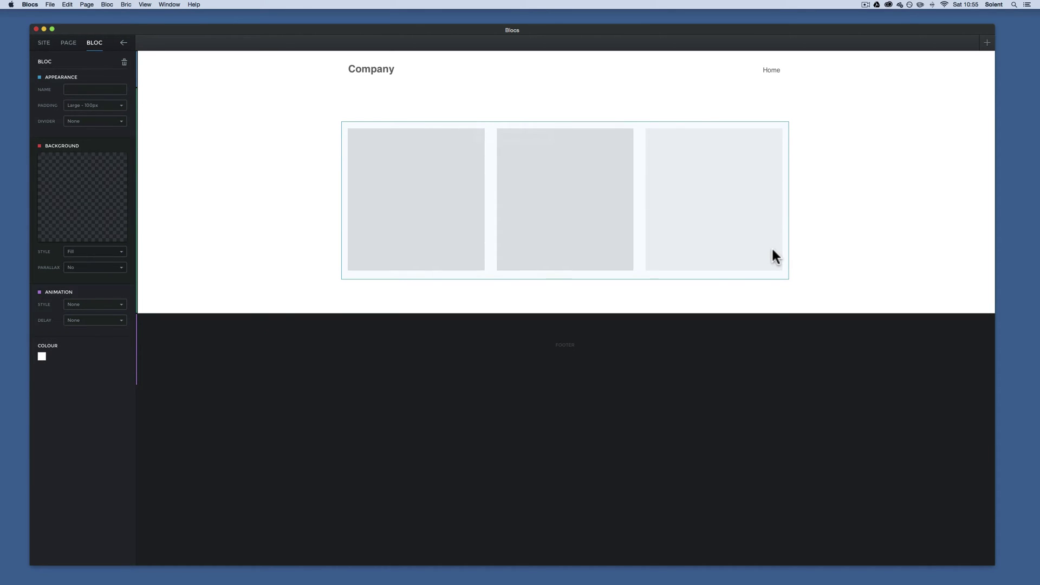
Select the three-column container and examine the brics offered in the Common, Text, Media, Buttons, Forms and Misc categories
left_click(465, 214)
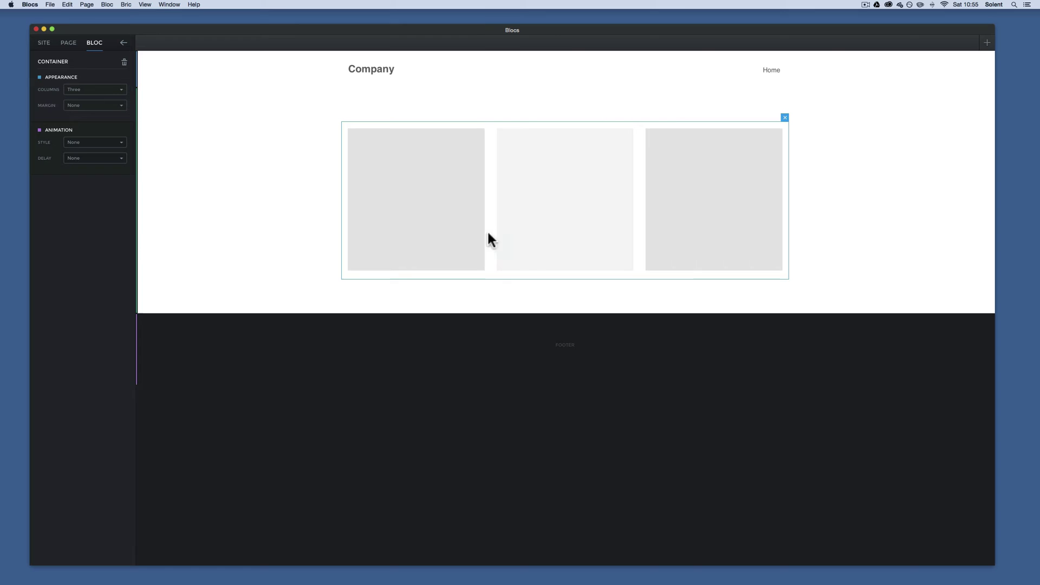
left_click(453, 221)
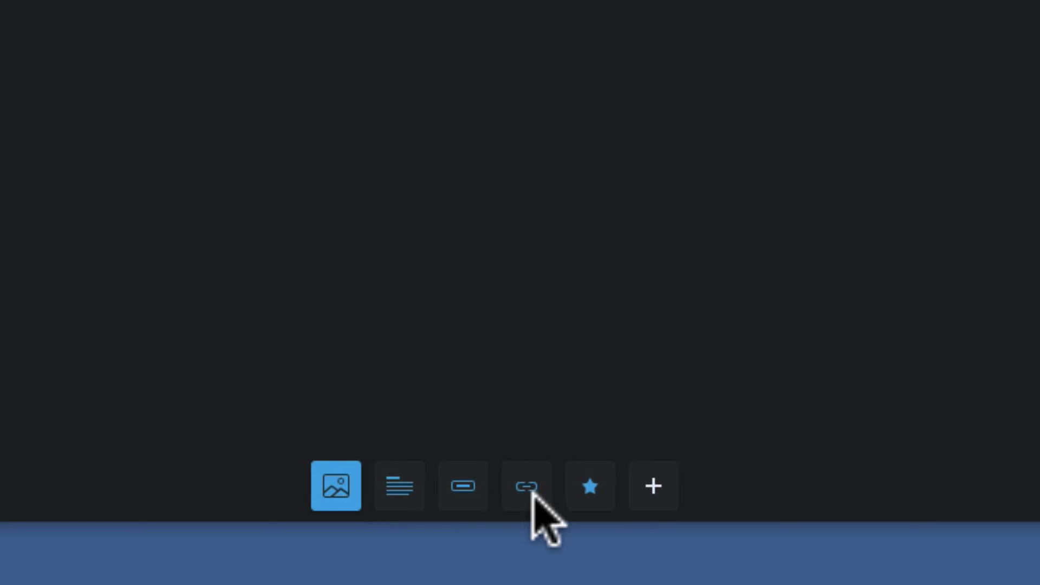
left_click(654, 488)
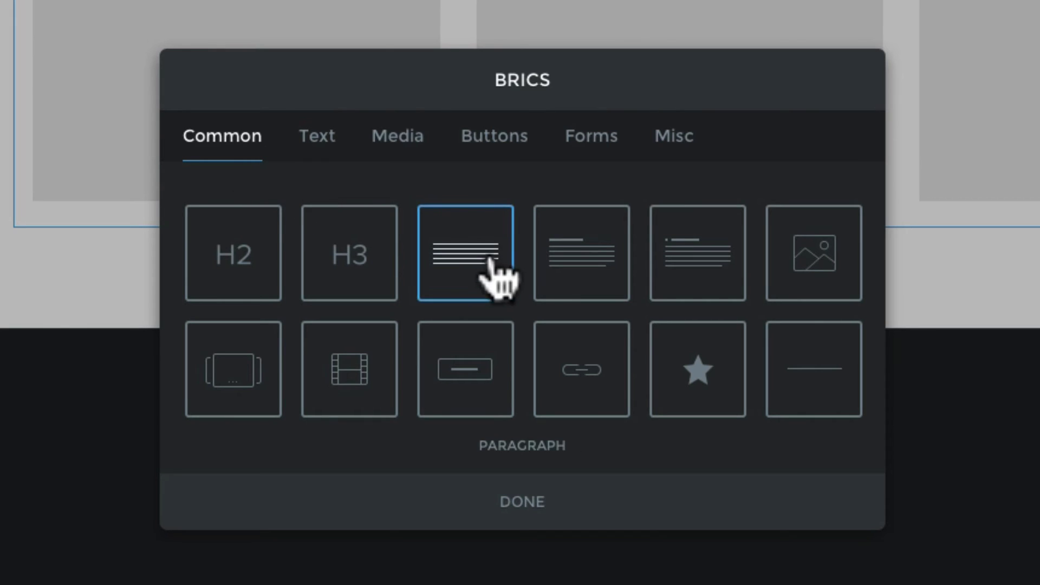
left_click(318, 139)
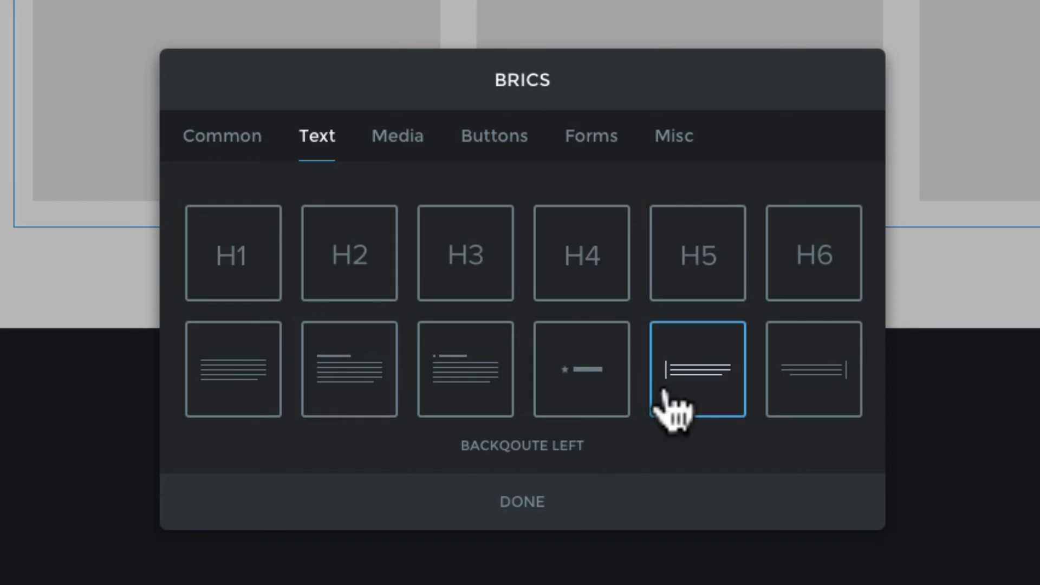
left_click(382, 138)
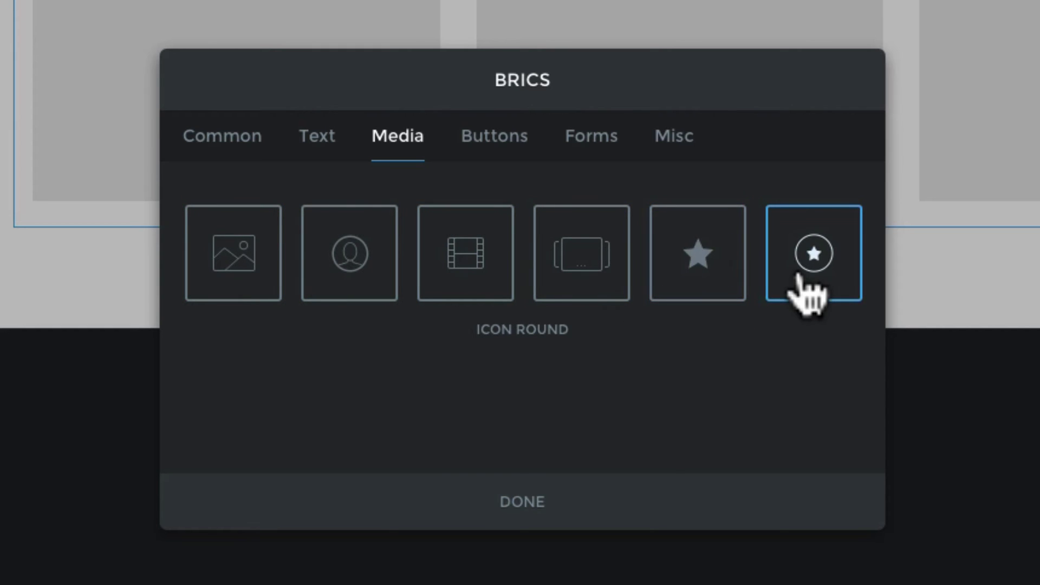
left_click(495, 137)
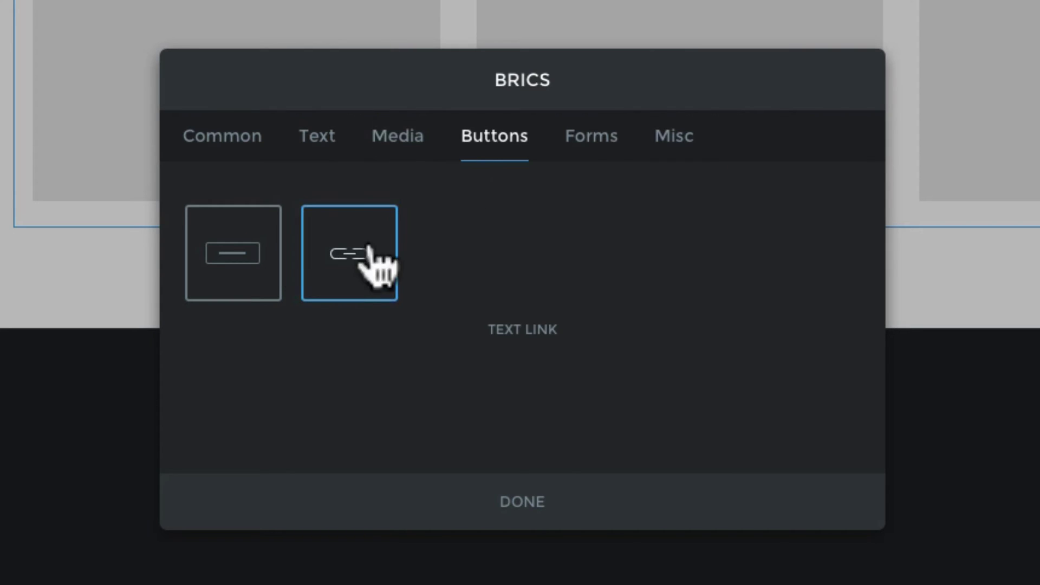
left_click(593, 146)
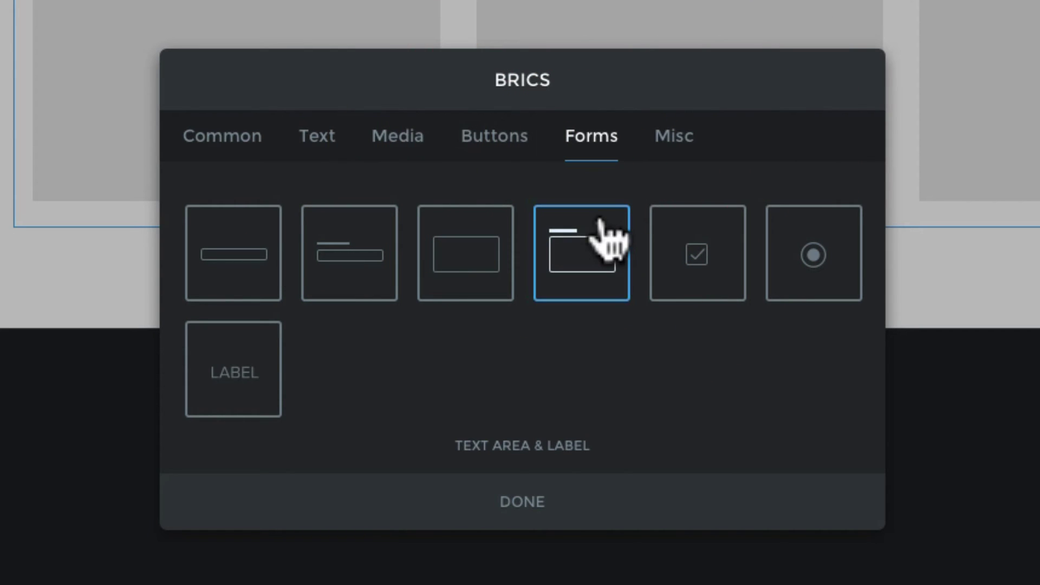
left_click(689, 142)
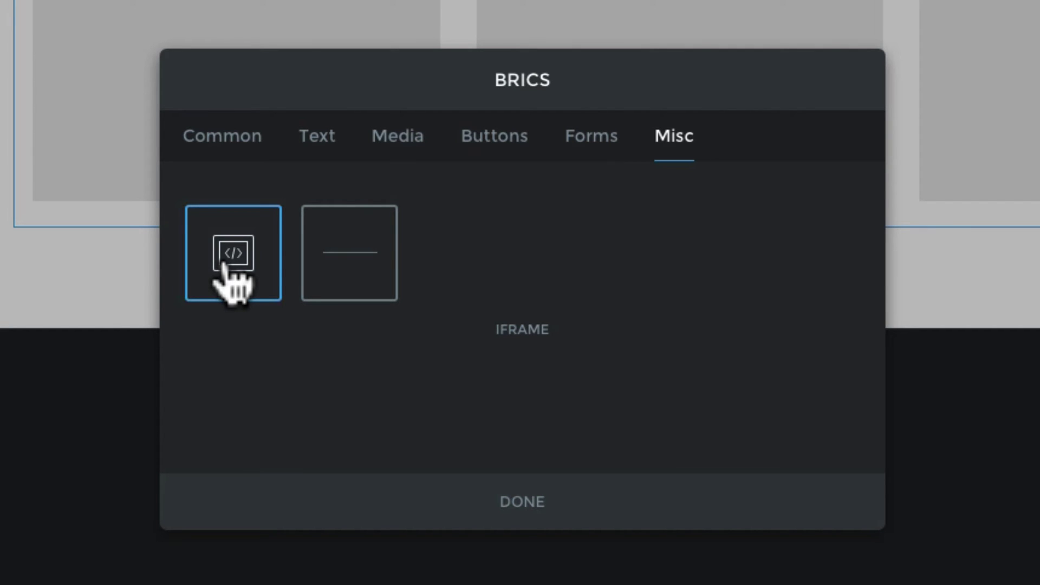
Choose the Icon Round media bric and place one in the first column of the three-column bloc
left_click(490, 142)
left_click(419, 139)
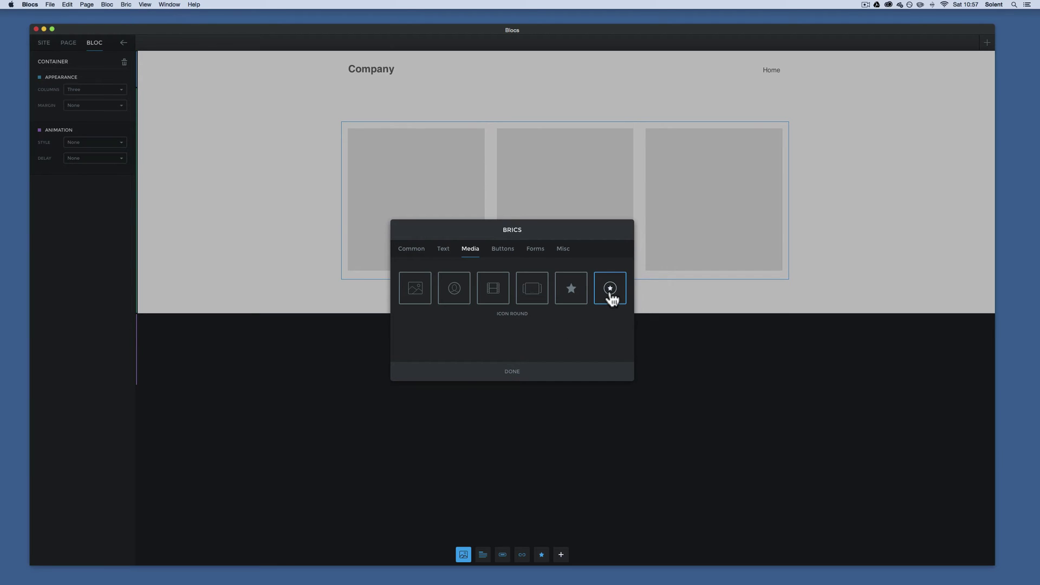
left_click(611, 288)
left_click(519, 374)
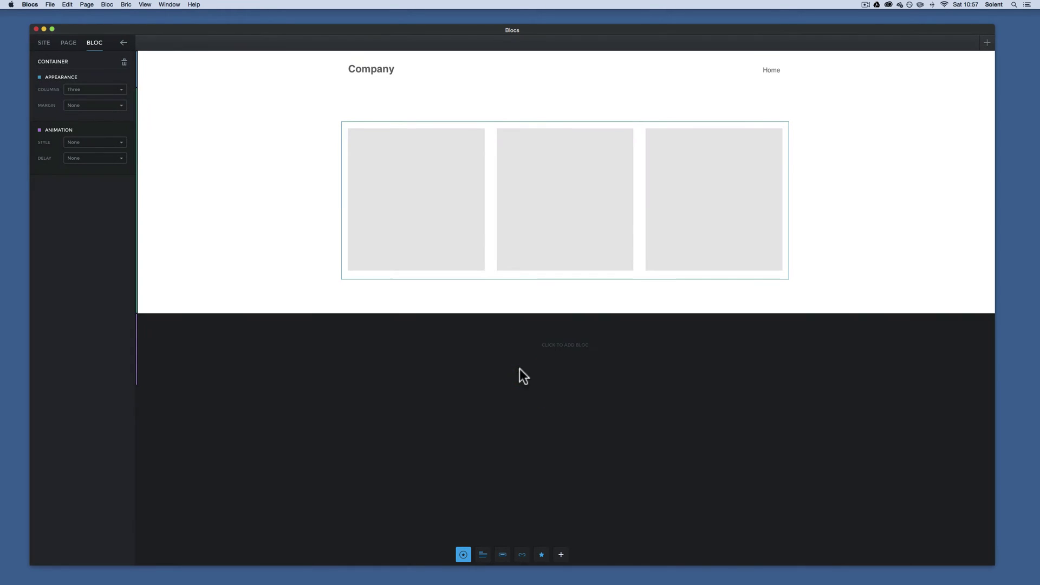
left_click_drag(525, 307, 543, 165)
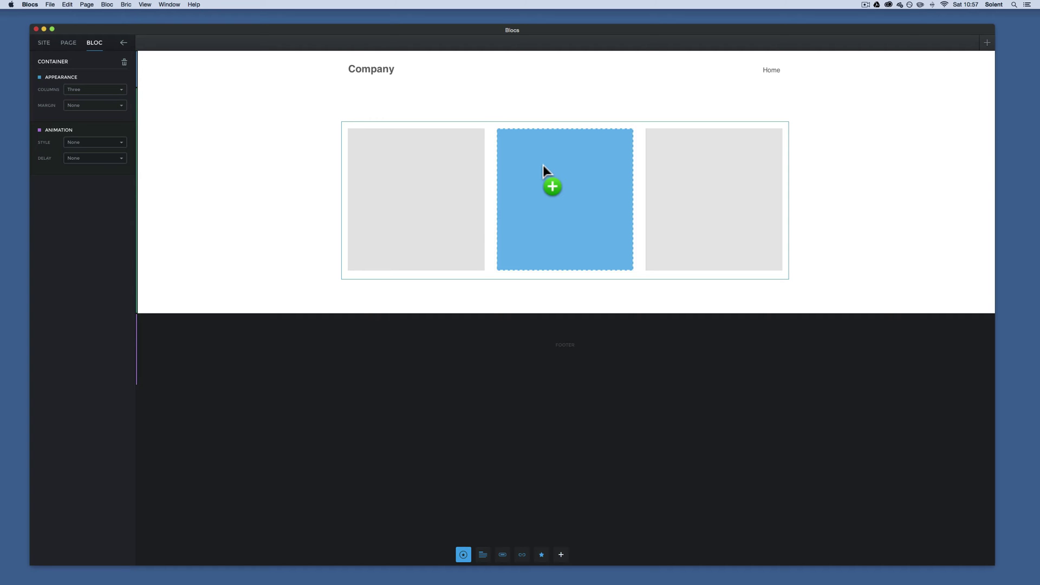
left_click_drag(543, 165, 435, 165)
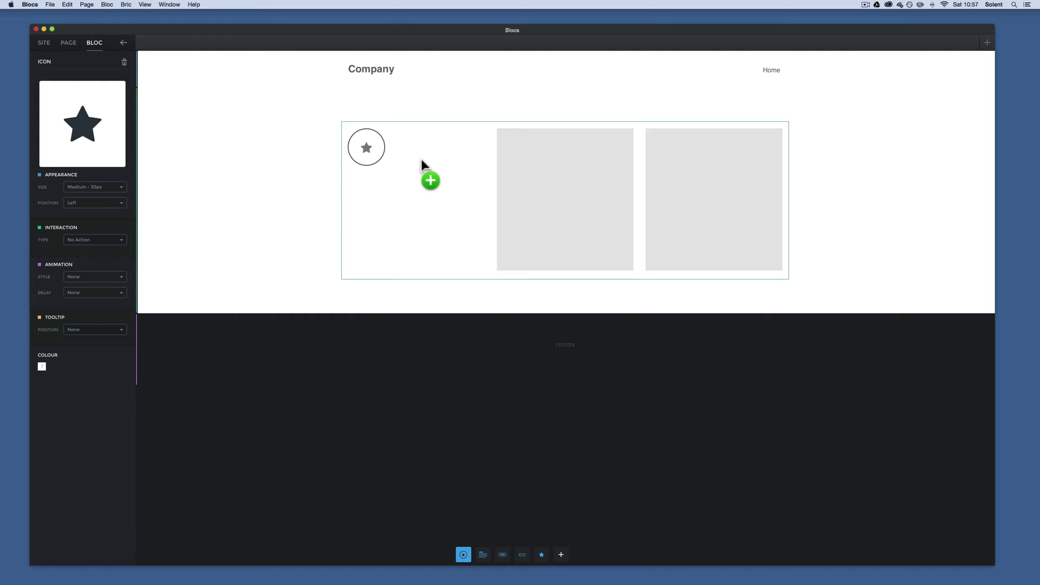
mouse_move(422, 158)
left_mouse_down()
mouse_move(370, 154)
mouse_move(432, 161)
mouse_move(405, 153)
left_mouse_up()
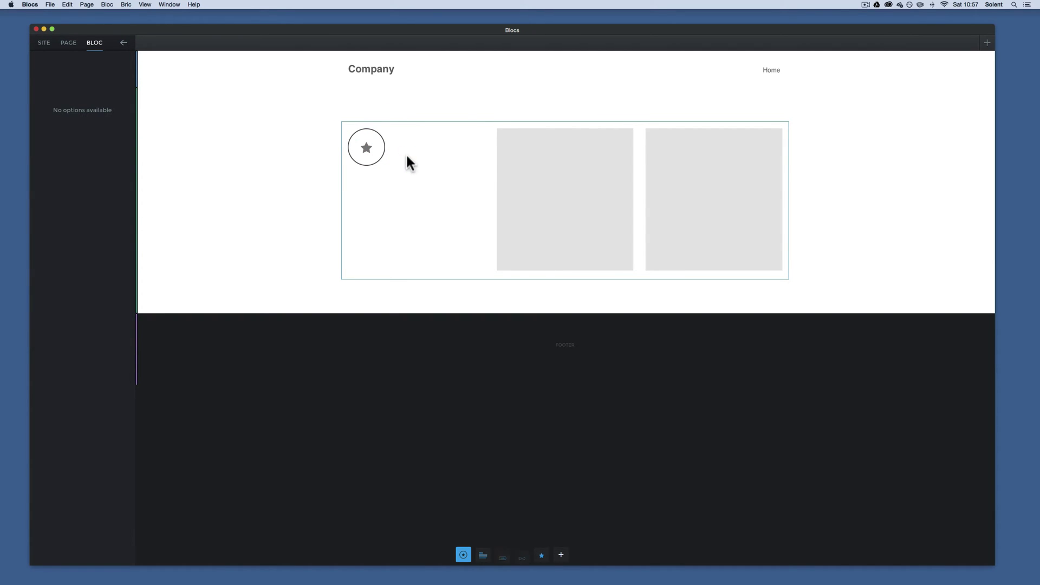
Set the round star icon's position to Center and its size to 100px
left_click(372, 152)
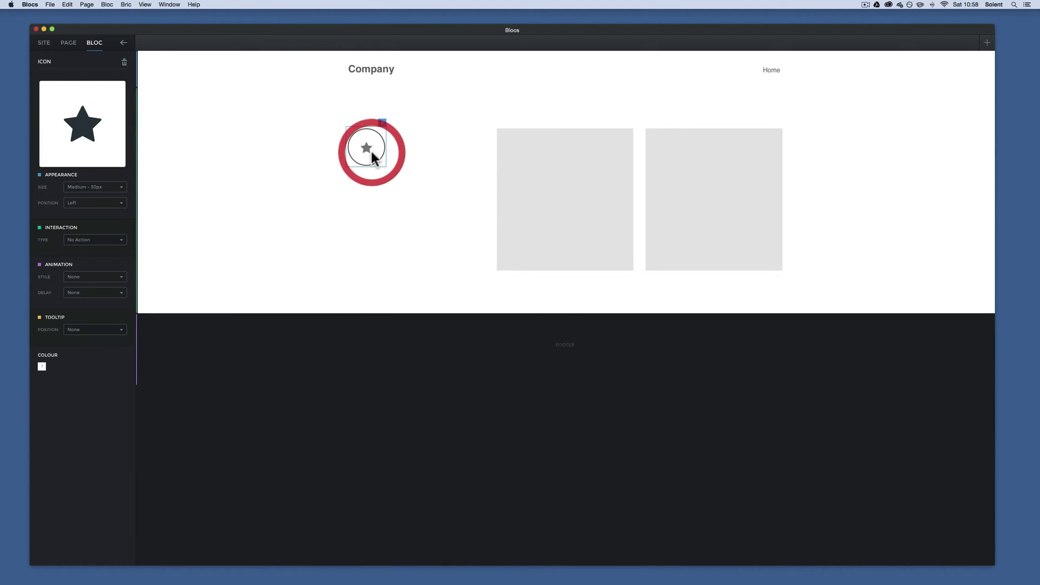
left_click(124, 42)
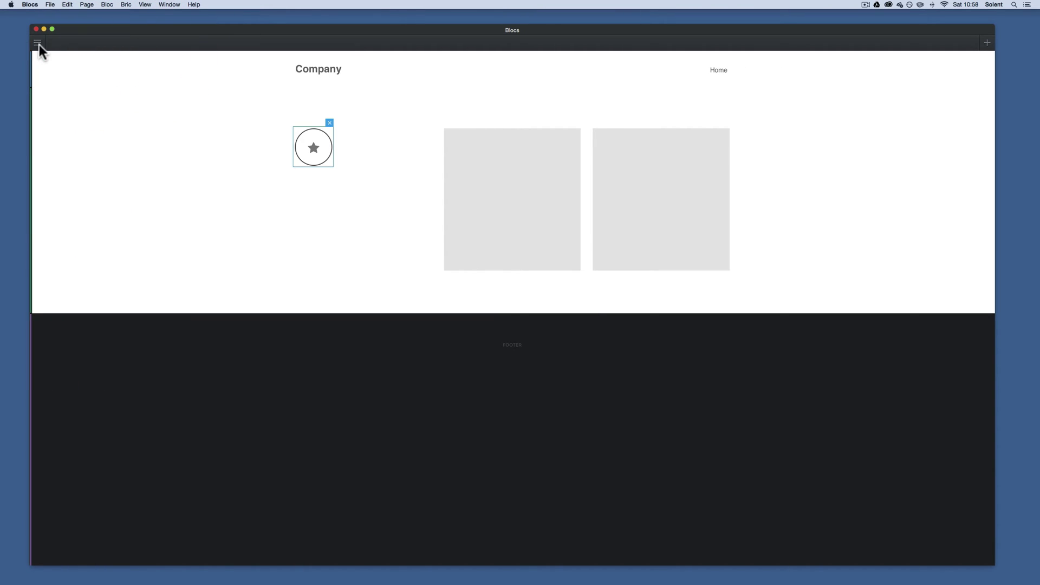
left_click(39, 45)
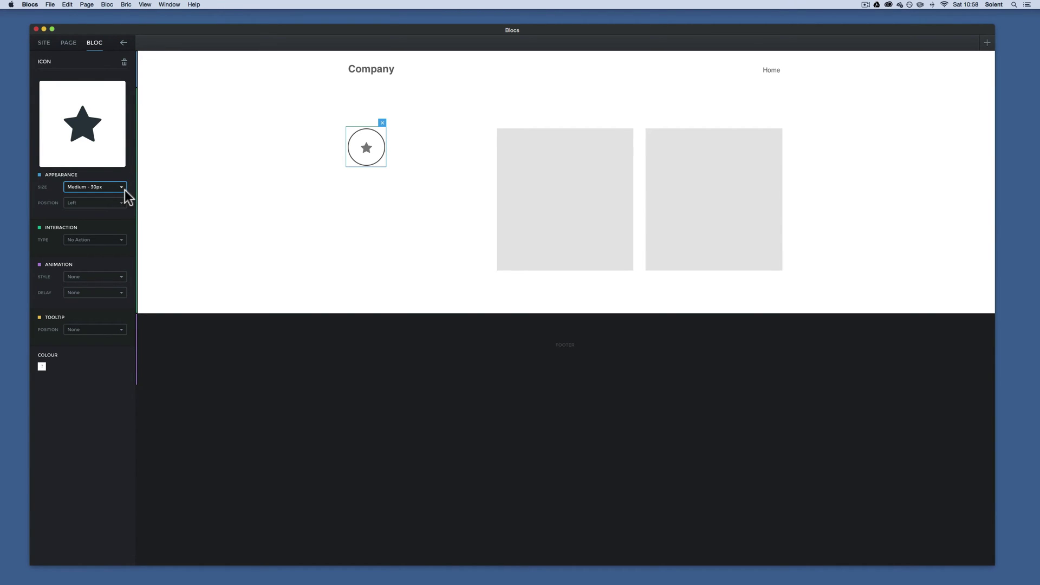
left_click(110, 204)
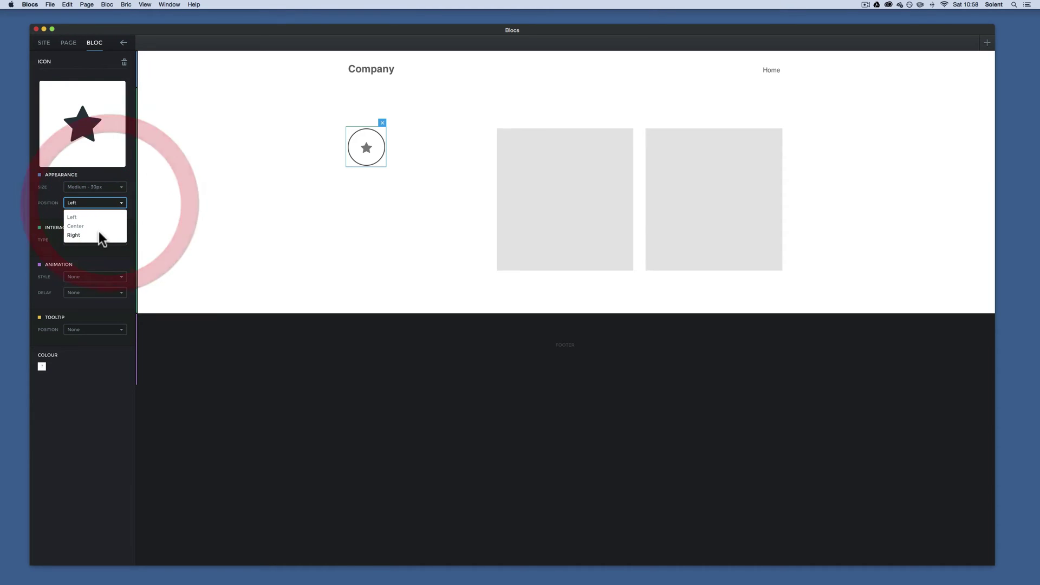
left_click(98, 226)
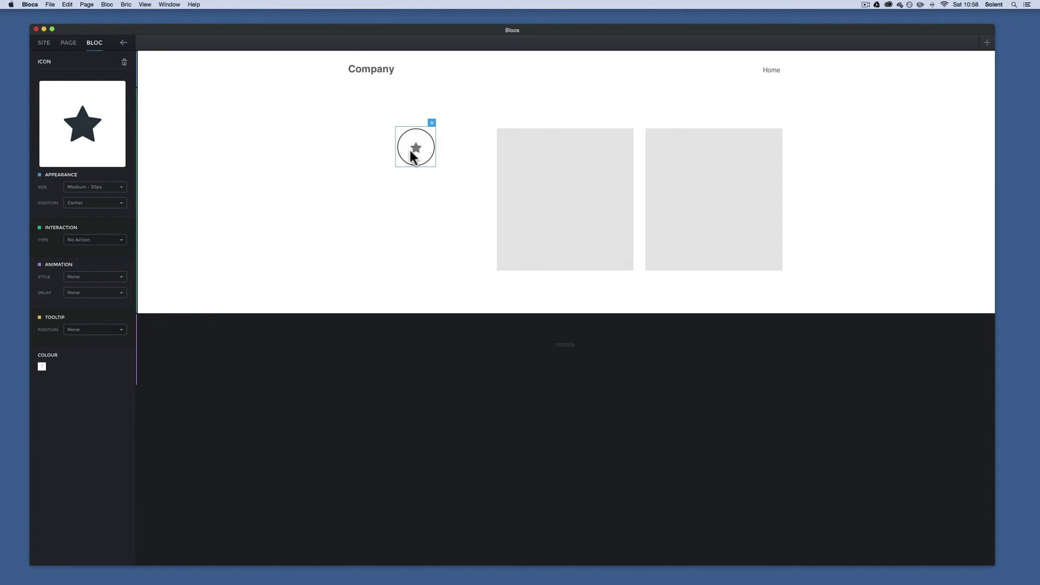
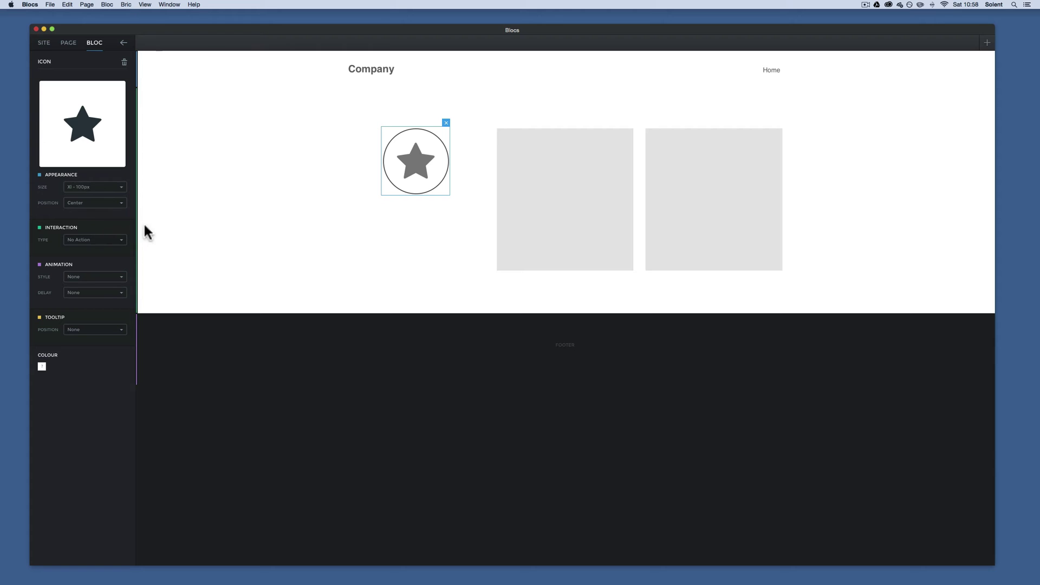
Replace the star in the round icon with the bug symbol from the Font Awesome set
left_click(93, 130)
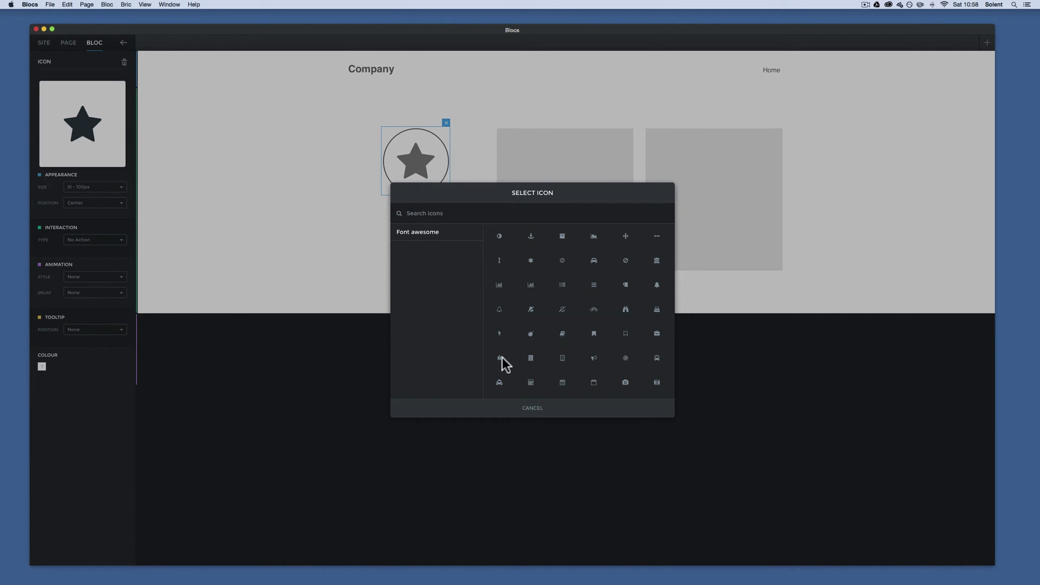
scroll(503, 356, "down", 15)
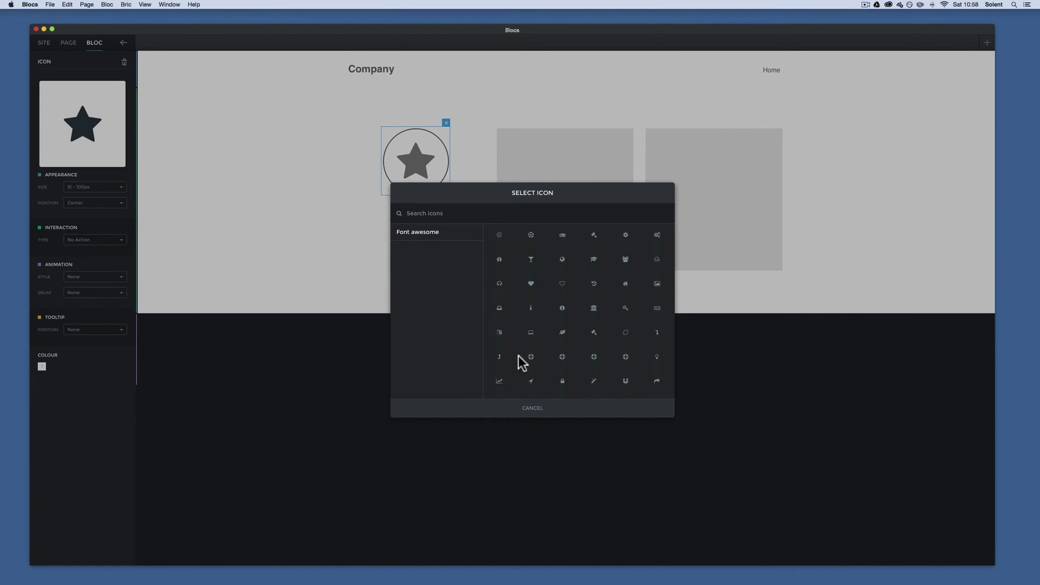
scroll(518, 356, "up", 15)
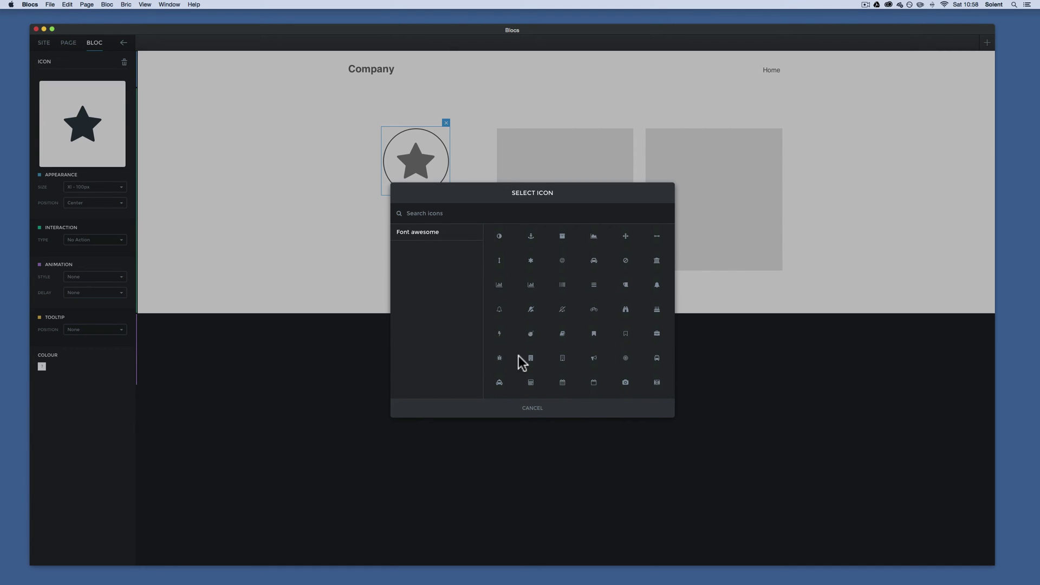
scroll(512, 340, "down", 1)
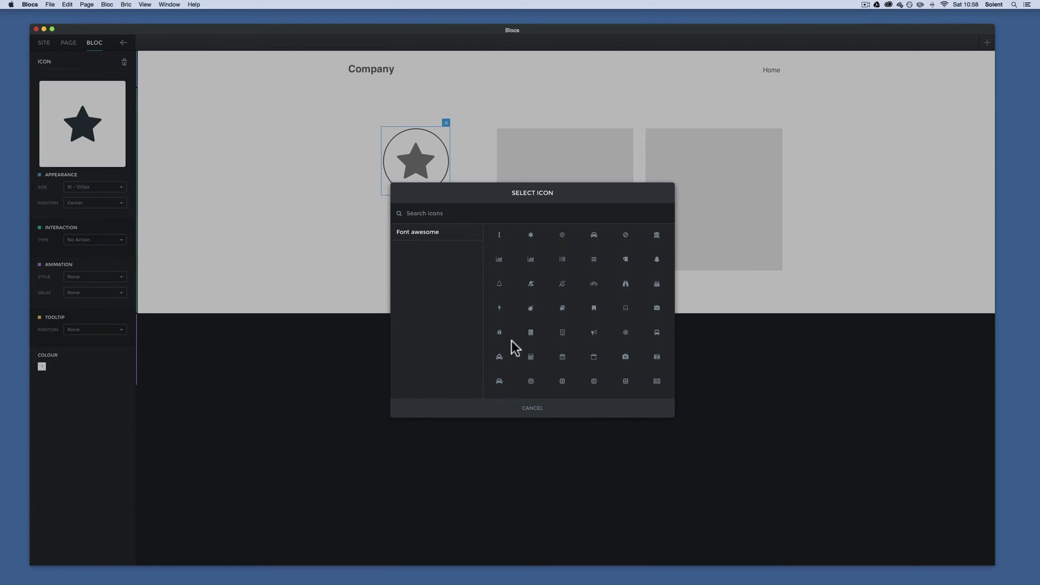
left_click(499, 332)
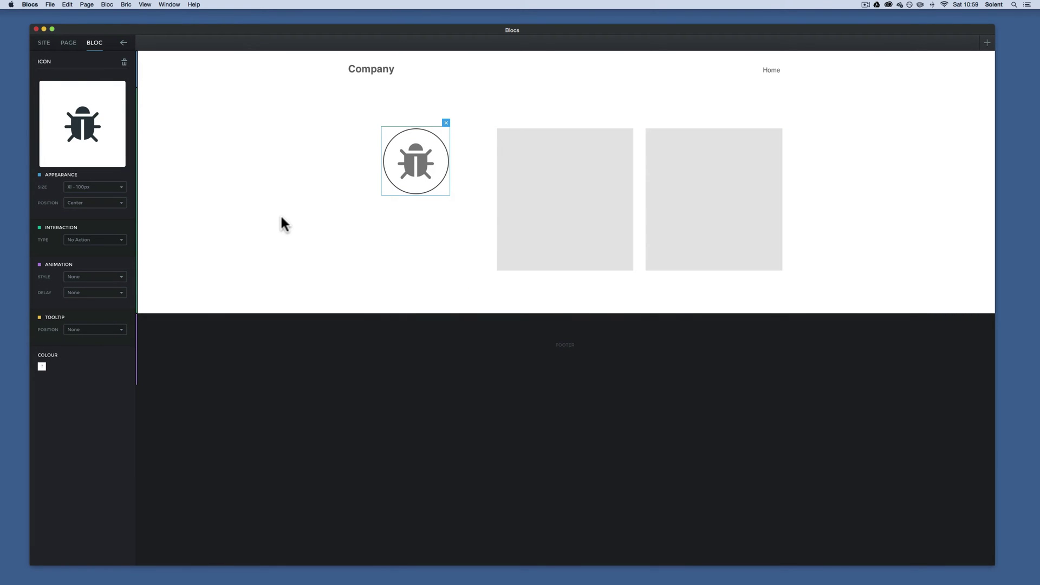
Colour the round bug icon bright blue and add that blue to the site's swatches
left_click(42, 367)
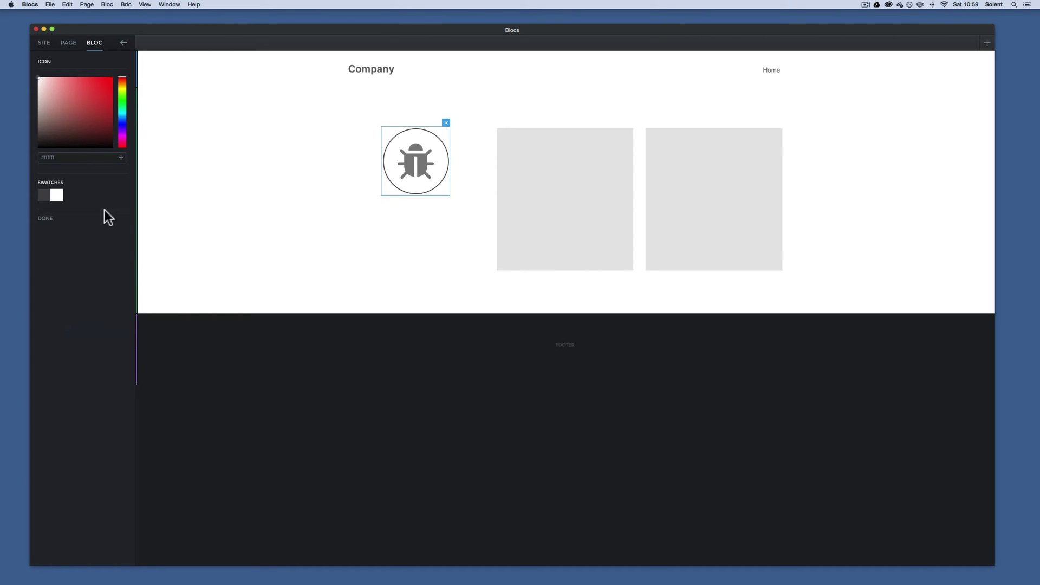
left_click(121, 124)
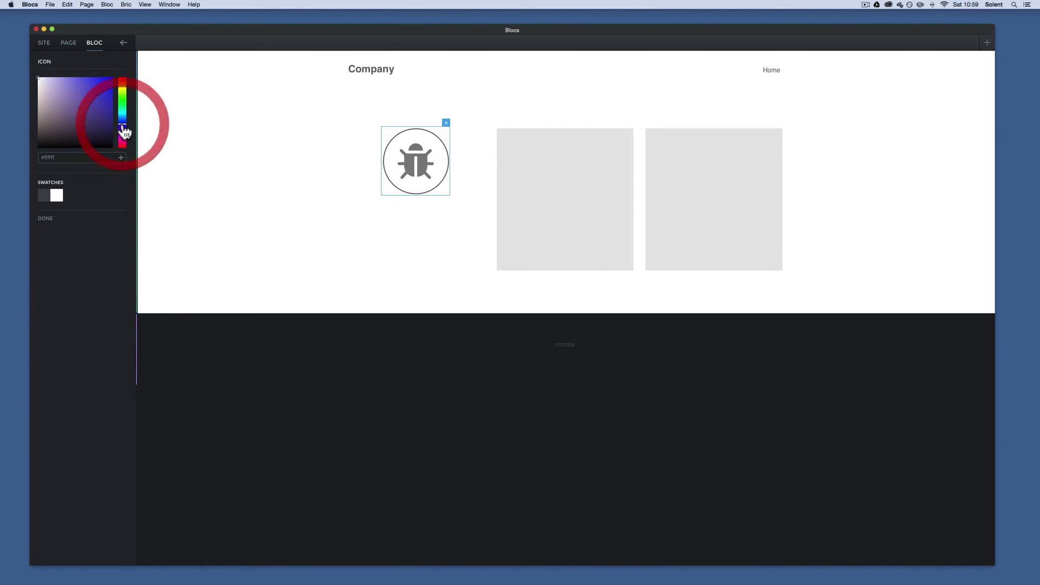
left_click(108, 85)
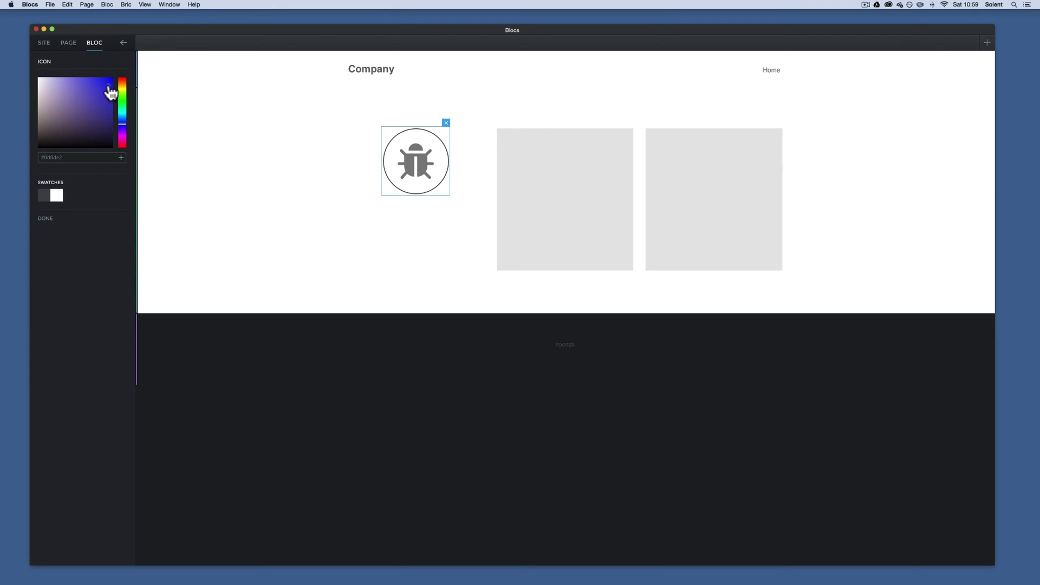
left_click(111, 81)
left_click(120, 158)
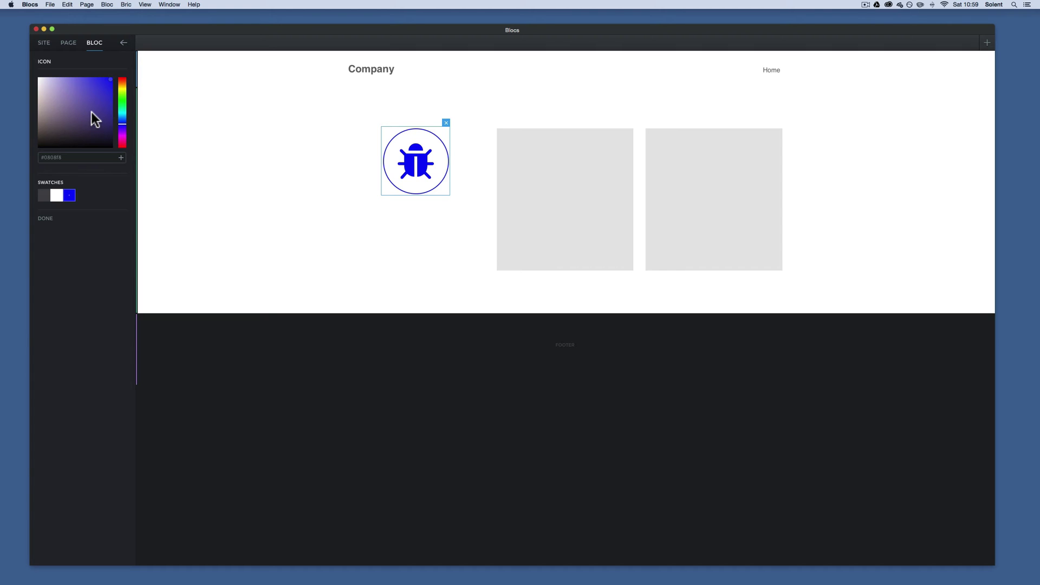
left_click(44, 219)
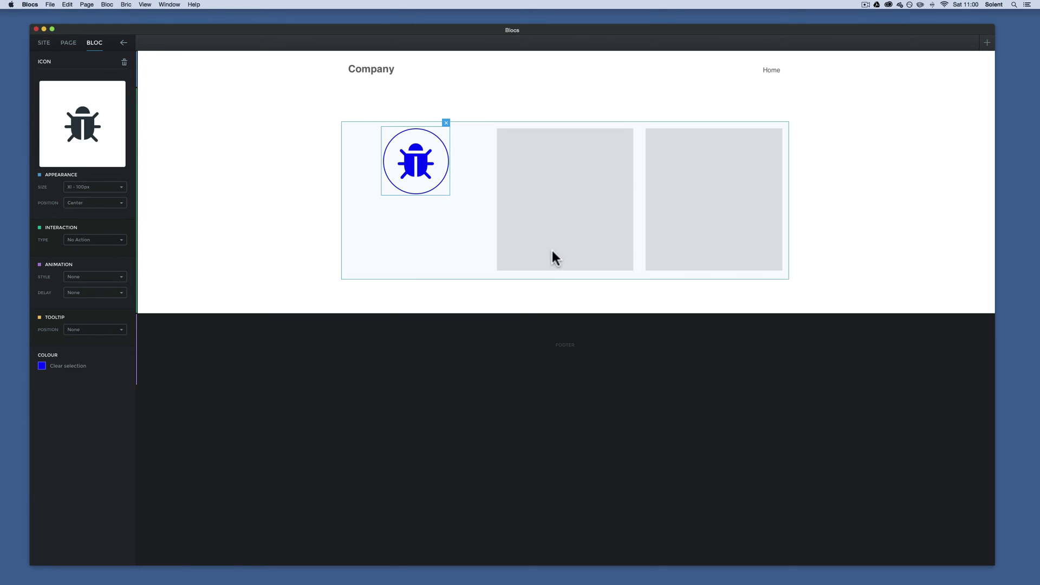
double_click(428, 180)
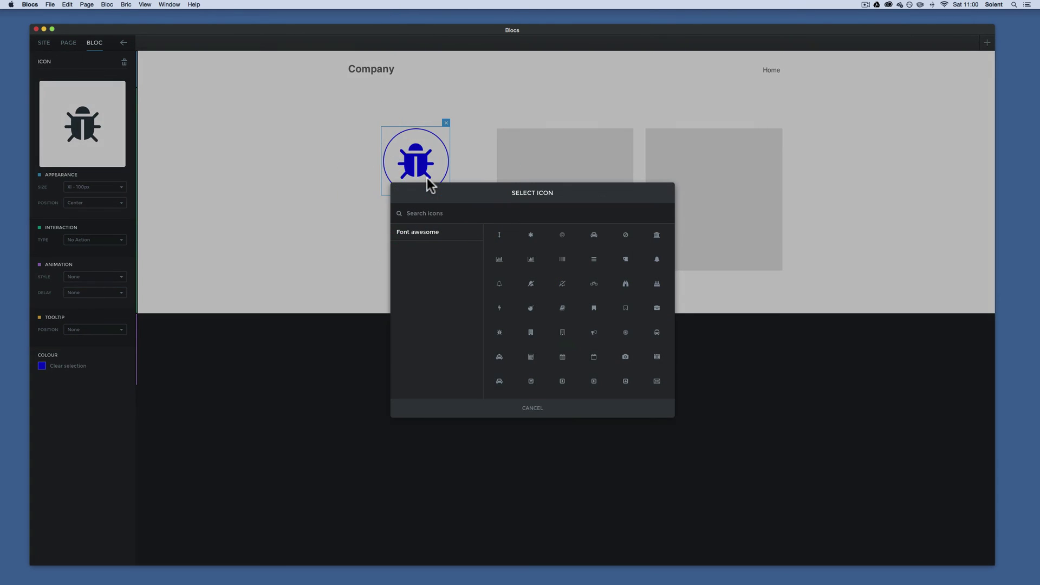
left_click(776, 337)
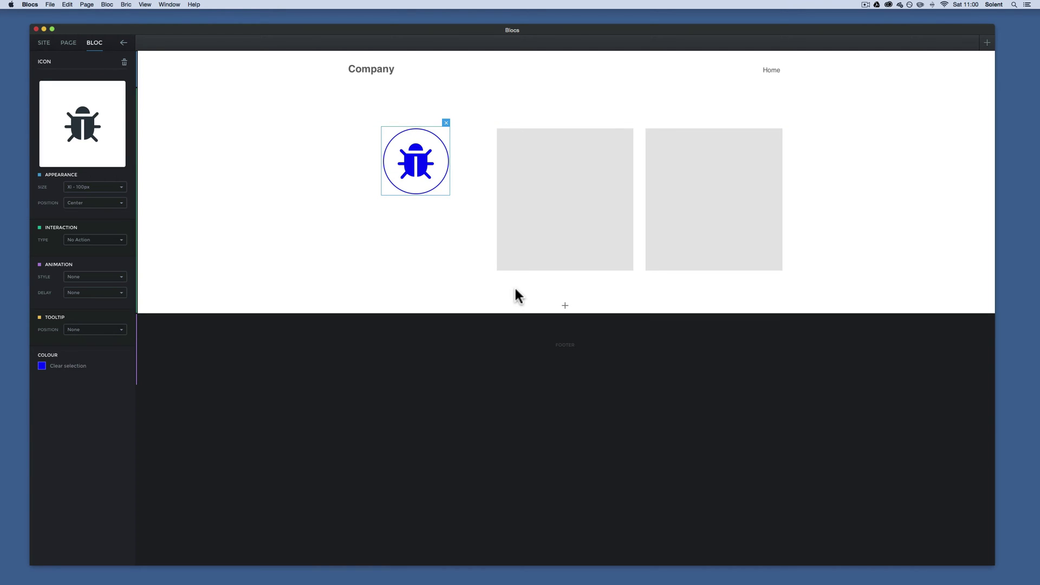
Place a Paragraph text bric beneath the bug icon in the first column and center its text
left_click(401, 230)
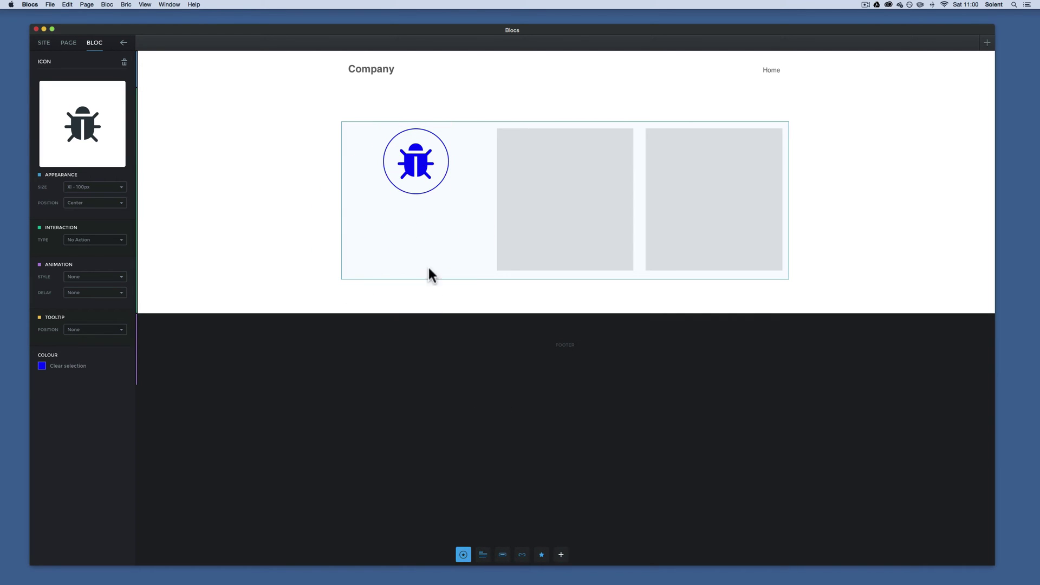
left_click(561, 555)
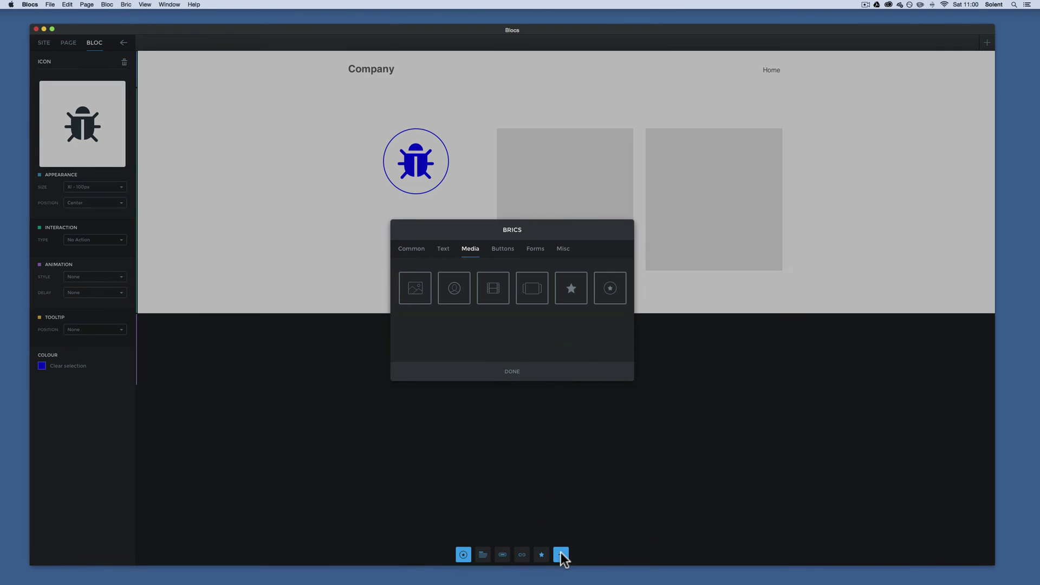
left_click(437, 247)
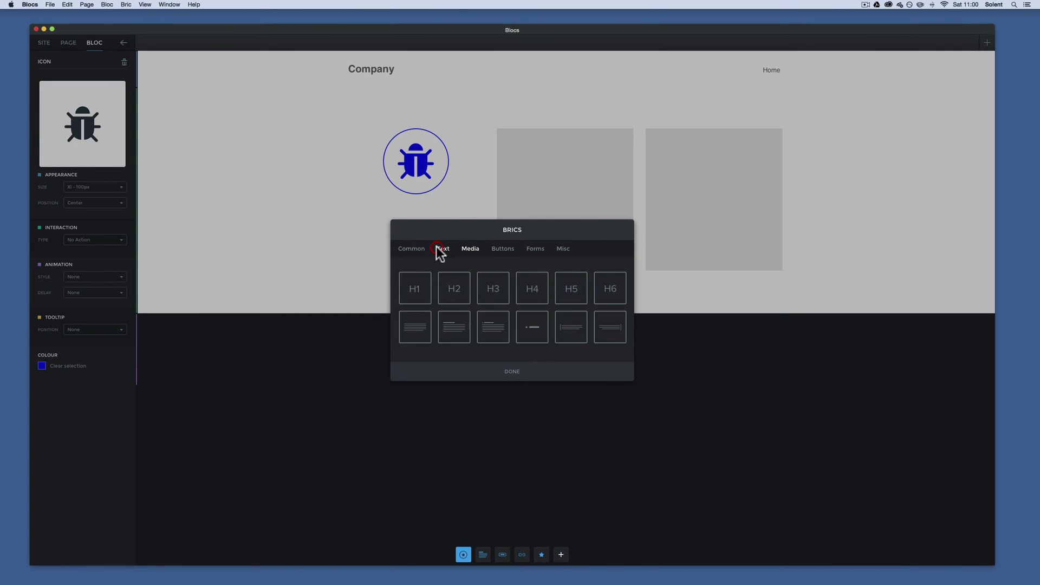
left_click(422, 332)
left_click(480, 375)
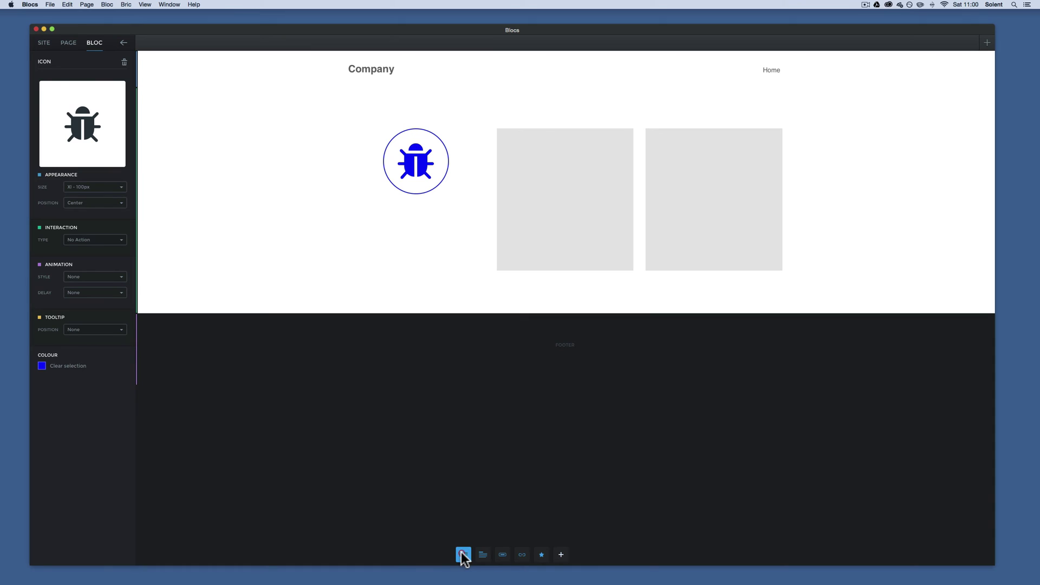
left_click(411, 205)
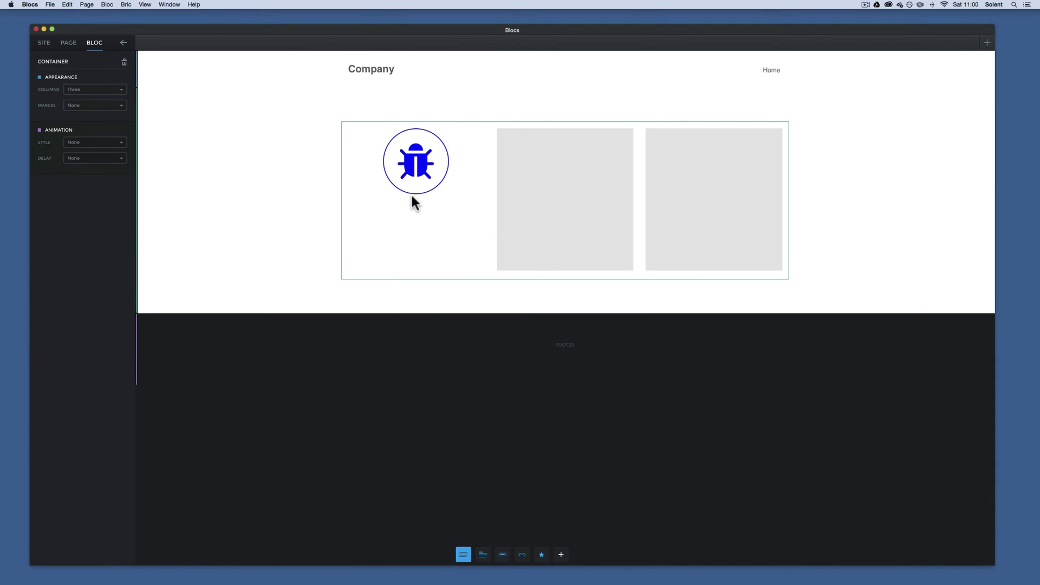
mouse_move(411, 193)
left_mouse_down()
mouse_move(424, 189)
mouse_move(417, 213)
mouse_move(421, 193)
mouse_move(418, 208)
mouse_move(412, 194)
left_mouse_up()
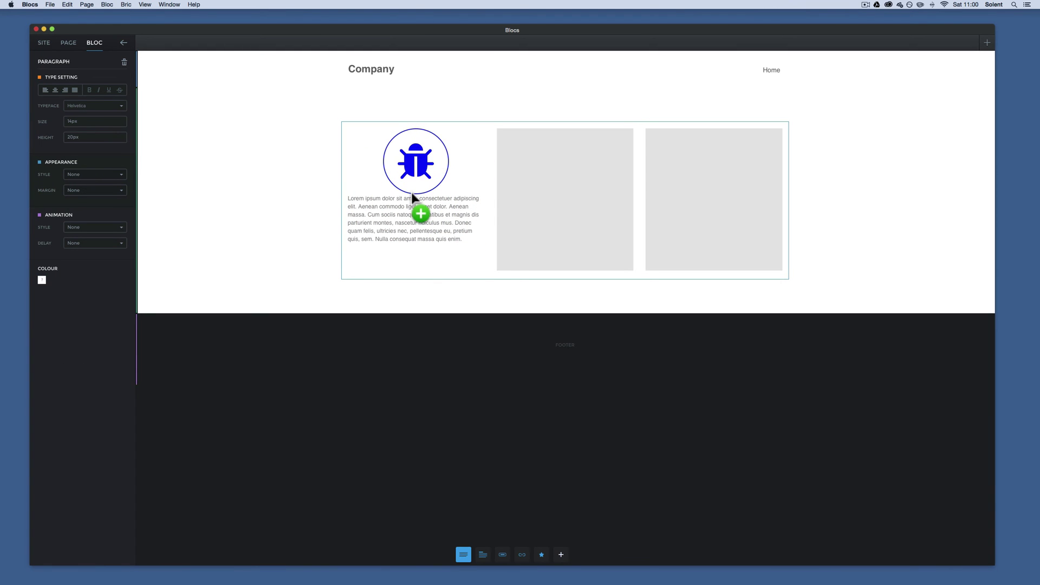
left_click(411, 201)
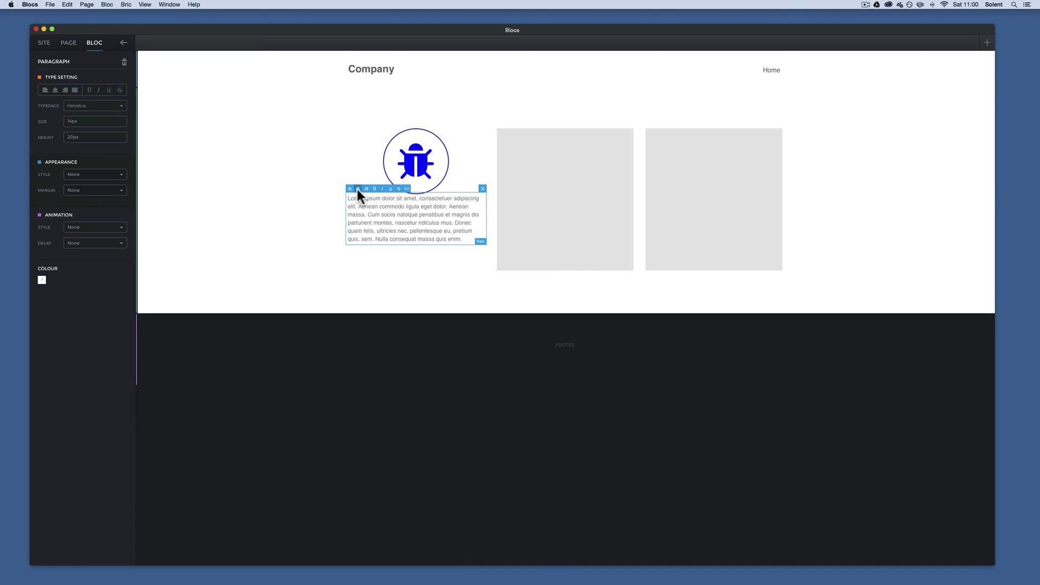
left_click(358, 189)
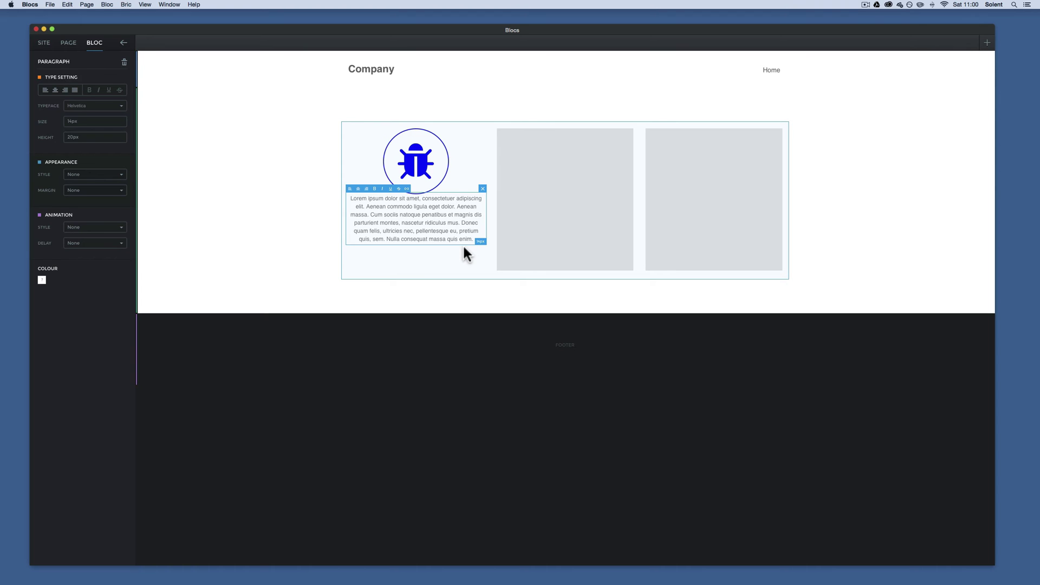
Try a larger text size on the first-column paragraph and return it to 14px
key("super+equal")
key("super+equal")
key("super+equal")
key("super+equal")
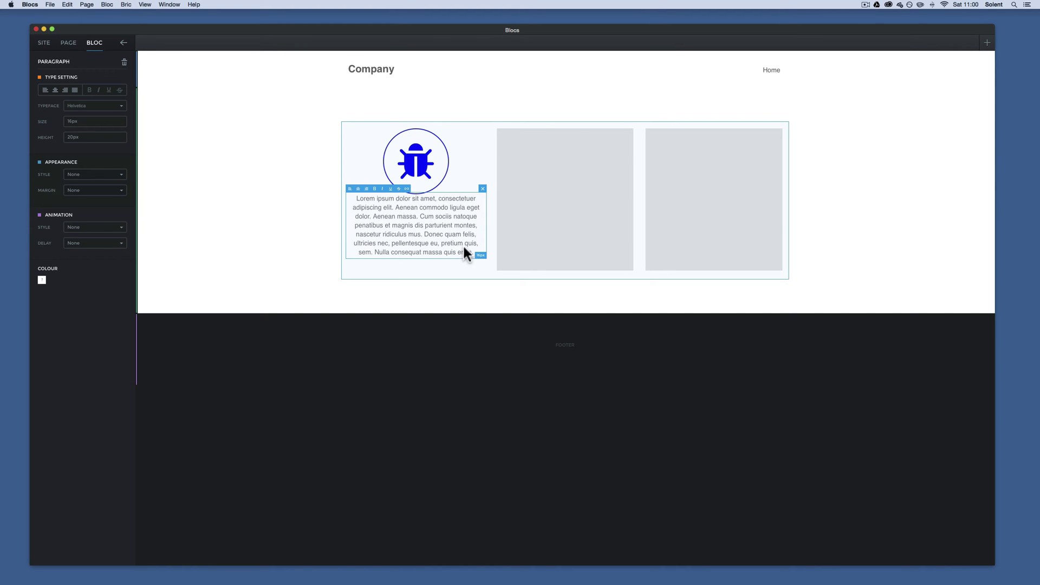
key("super+equal")
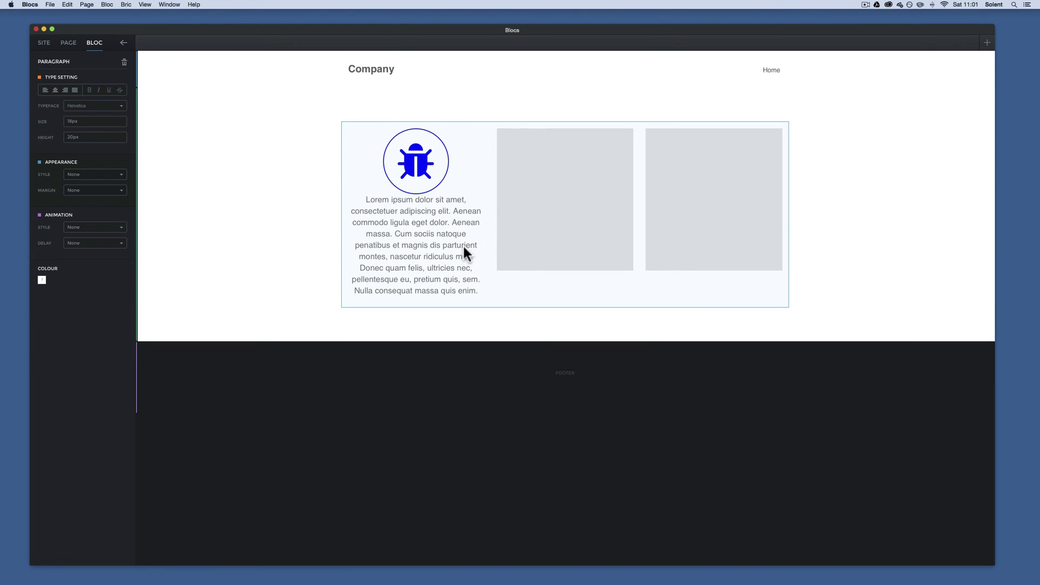
key("super+minus")
key("super+minus")
key("super+minus")
key("super+minus")
key("super+minus")
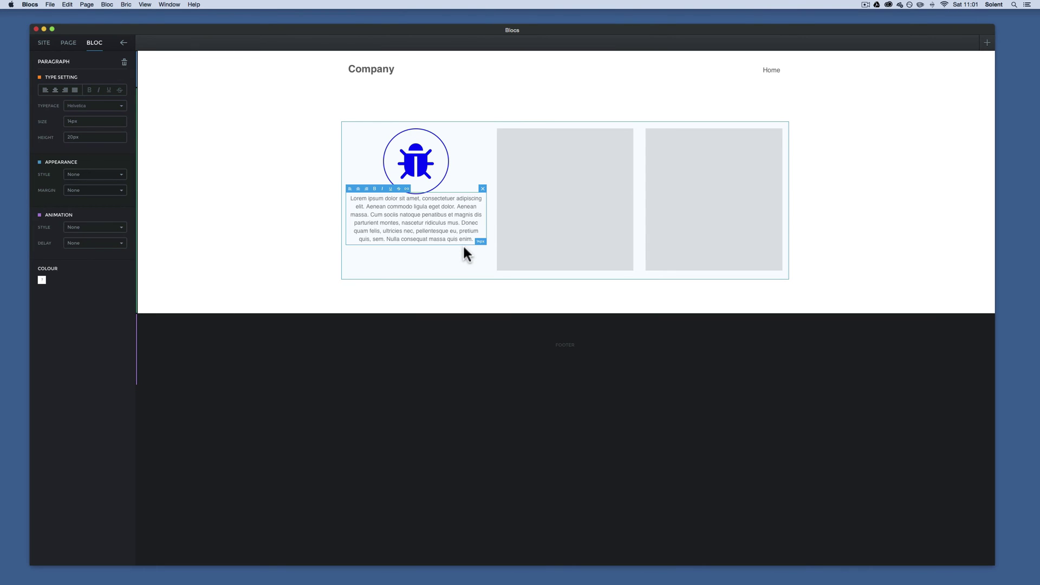
Try the bug icon at size Medium - 30px with its position set to Left
left_click(421, 179)
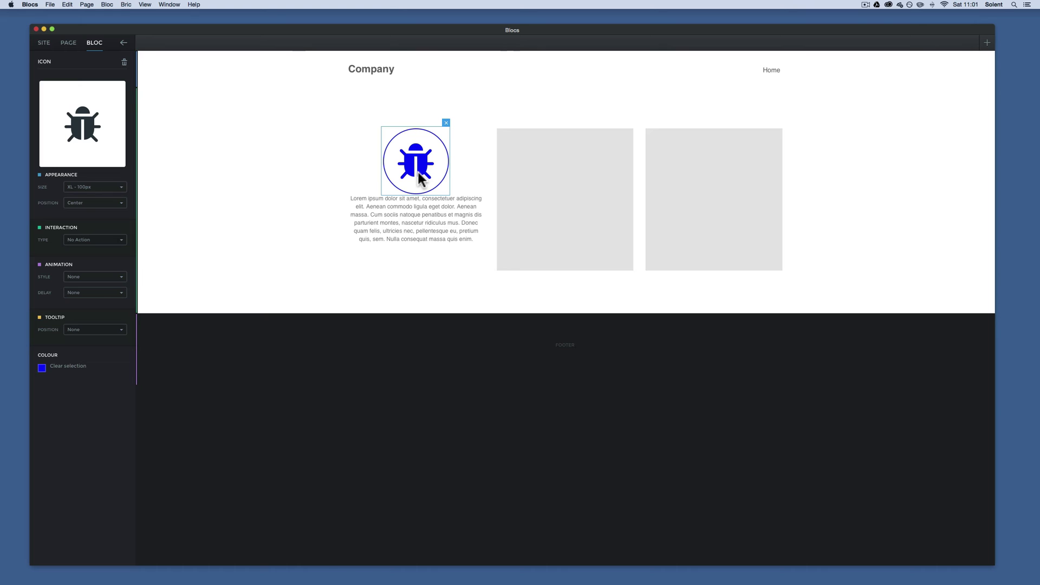
left_click(120, 186)
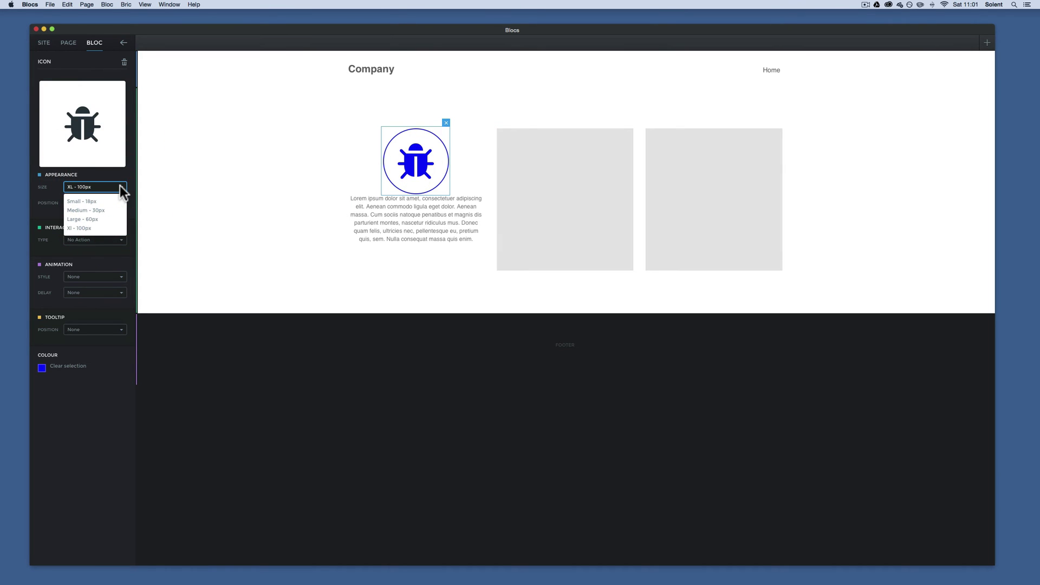
left_click(105, 210)
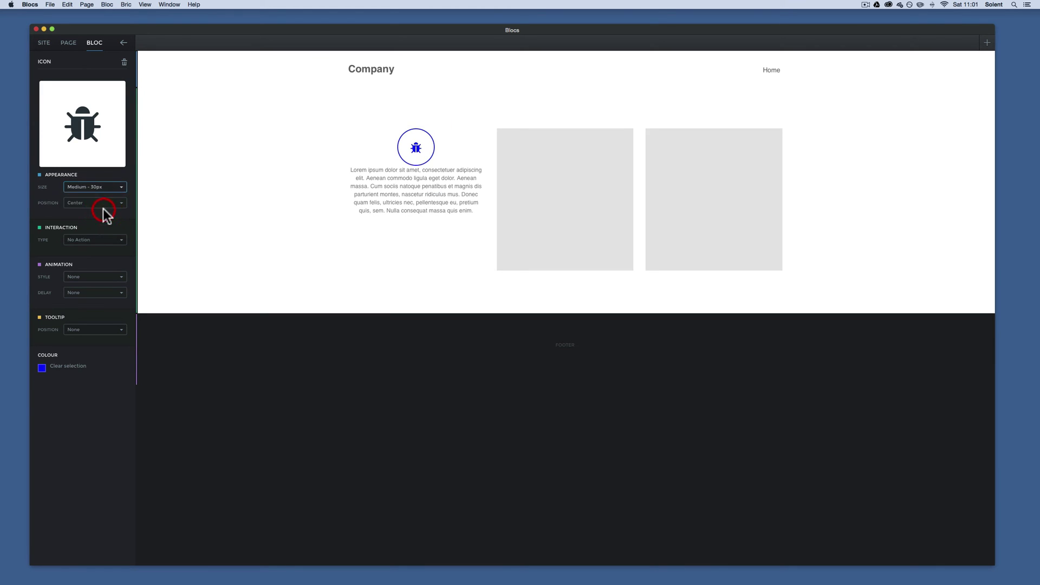
double_click(413, 151)
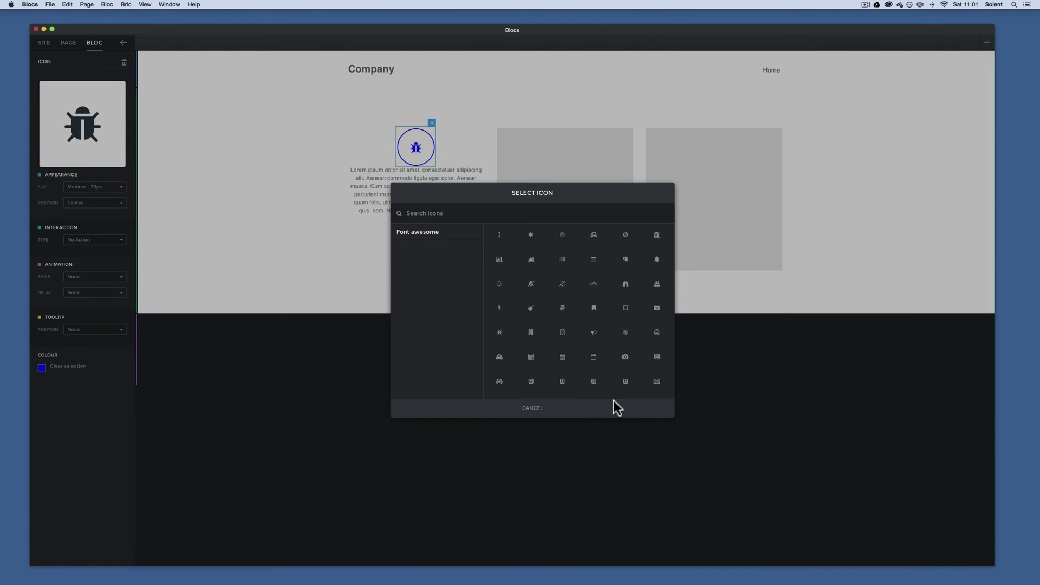
left_click(560, 408)
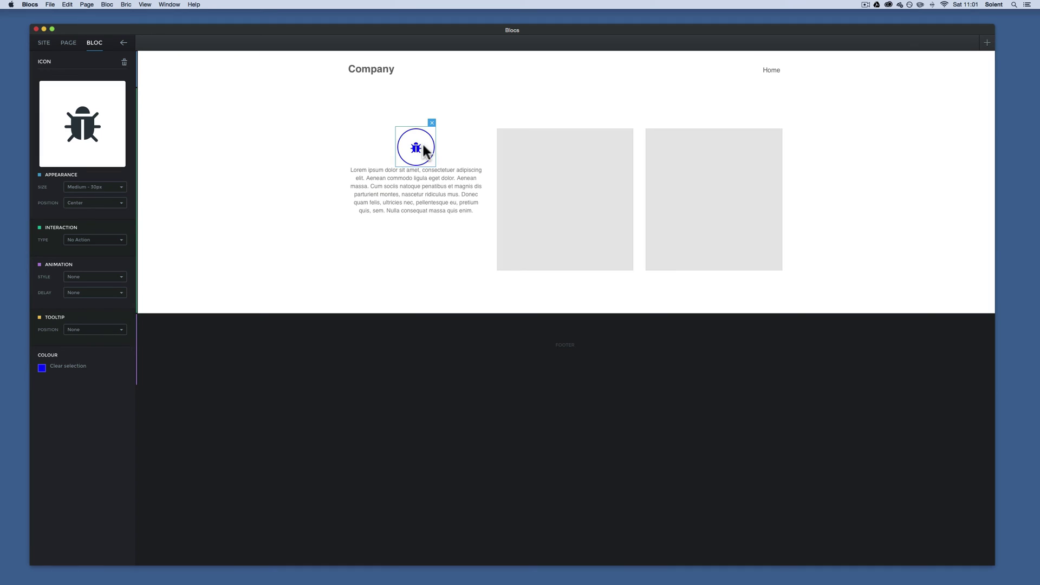
left_click(102, 201)
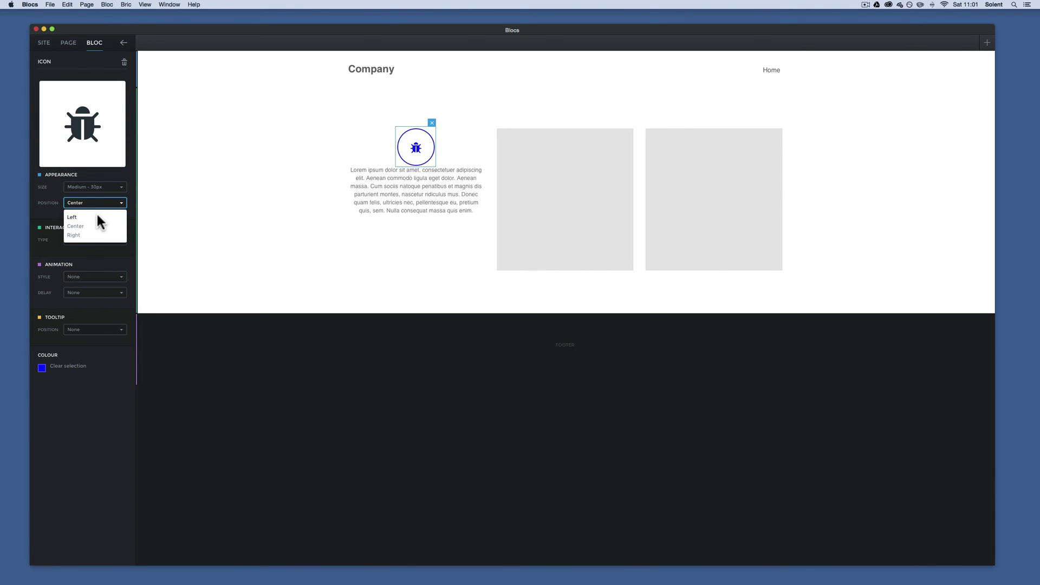
left_click(76, 216)
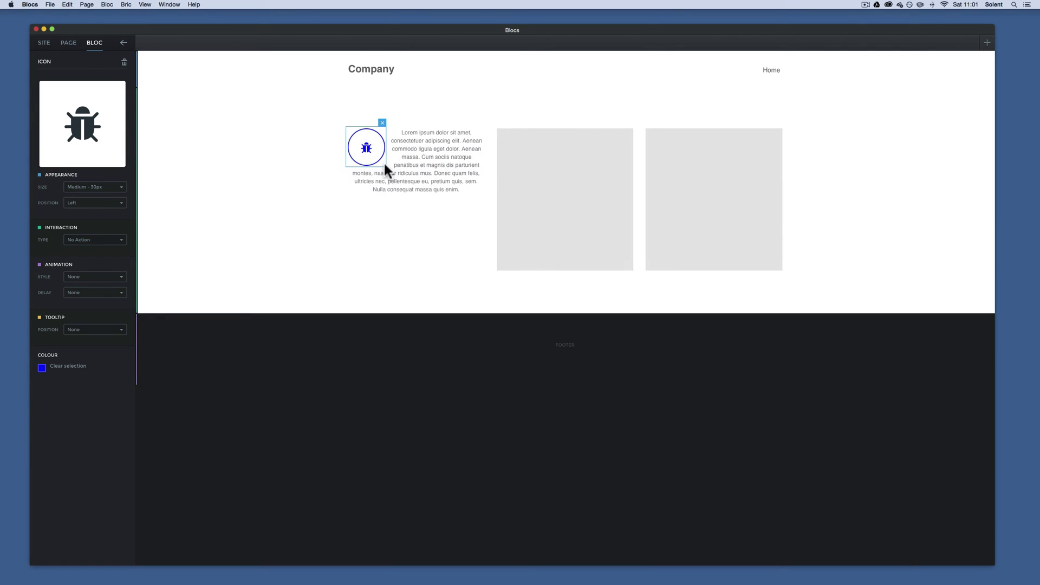
Set the bug icon's size to Large - 60px and its position to Right so the paragraph wraps around it
left_click(119, 187)
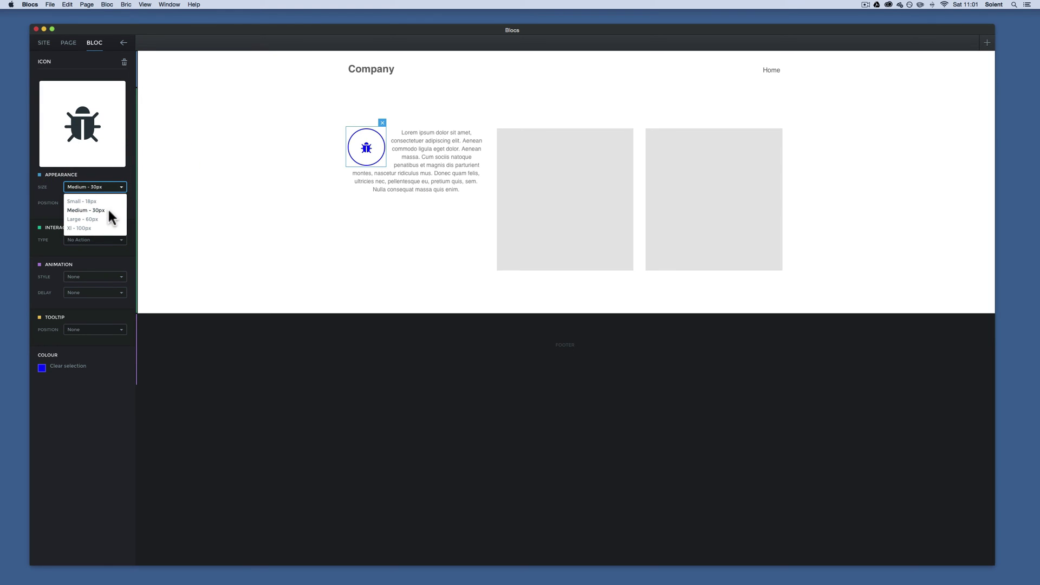
left_click(102, 217)
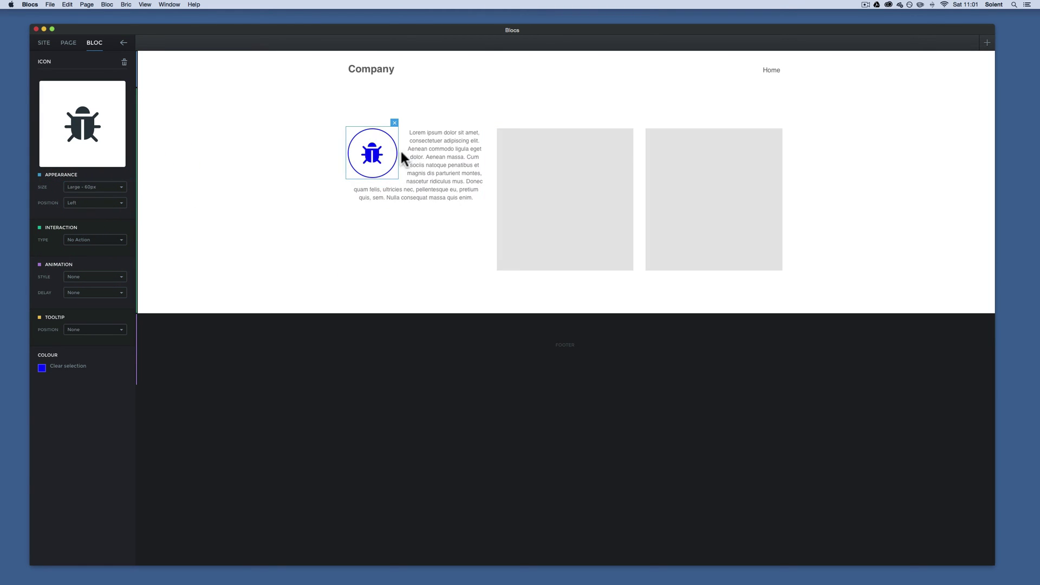
left_click(121, 204)
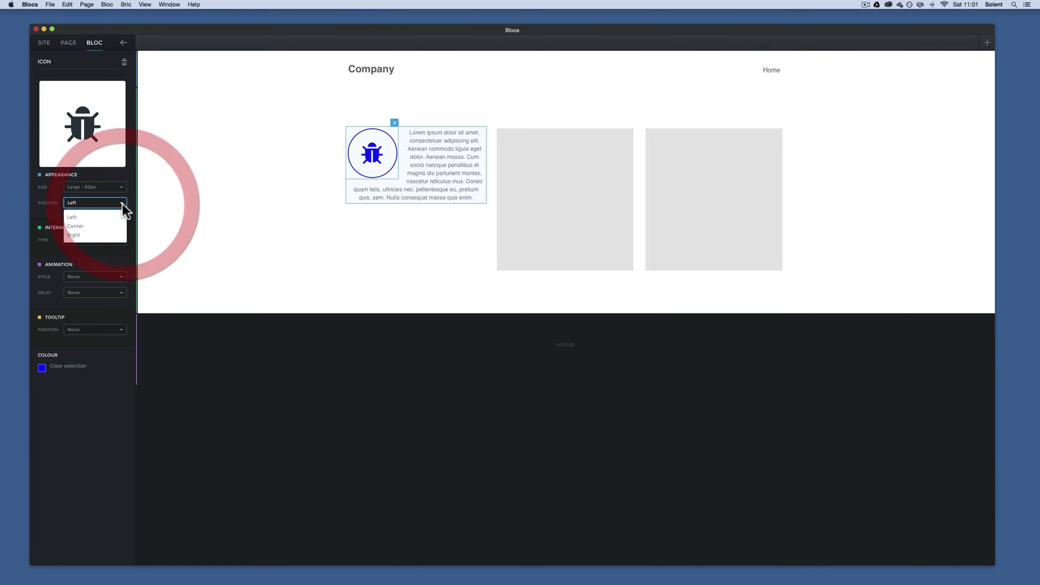
left_click(98, 235)
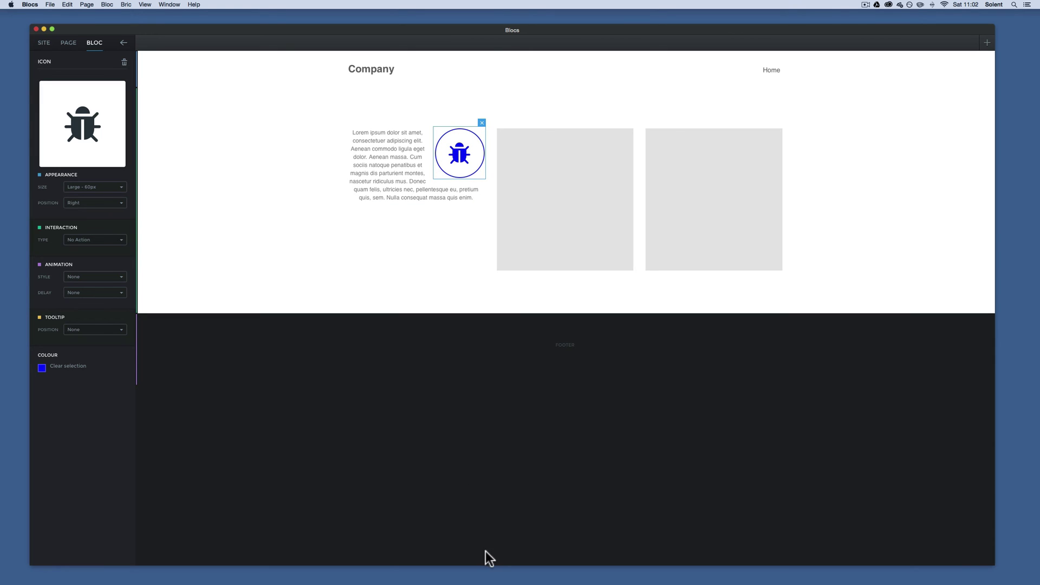
Place a Button bric in the second column of the three-column bloc
left_click(518, 389)
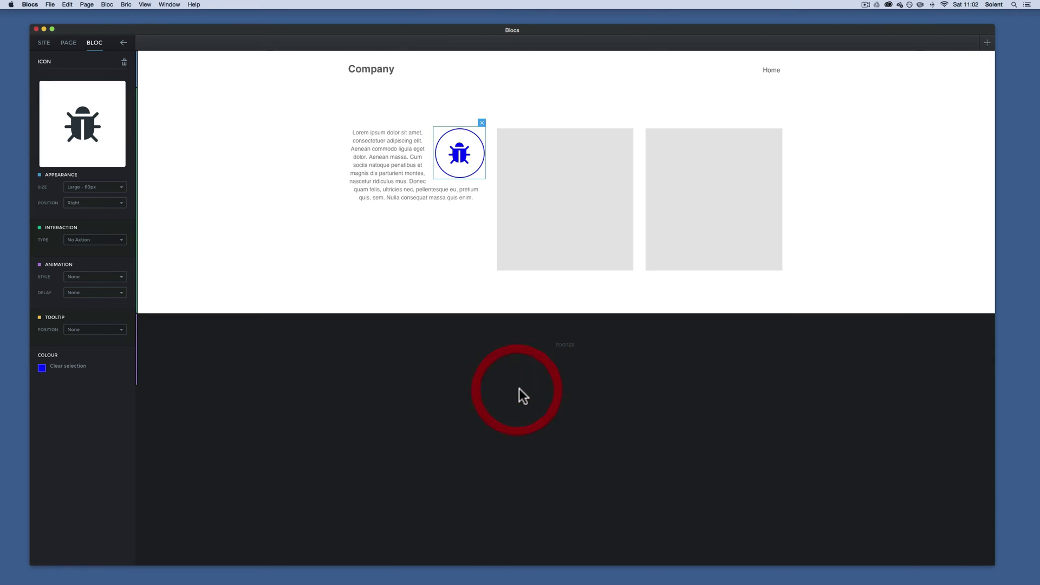
left_click(532, 224)
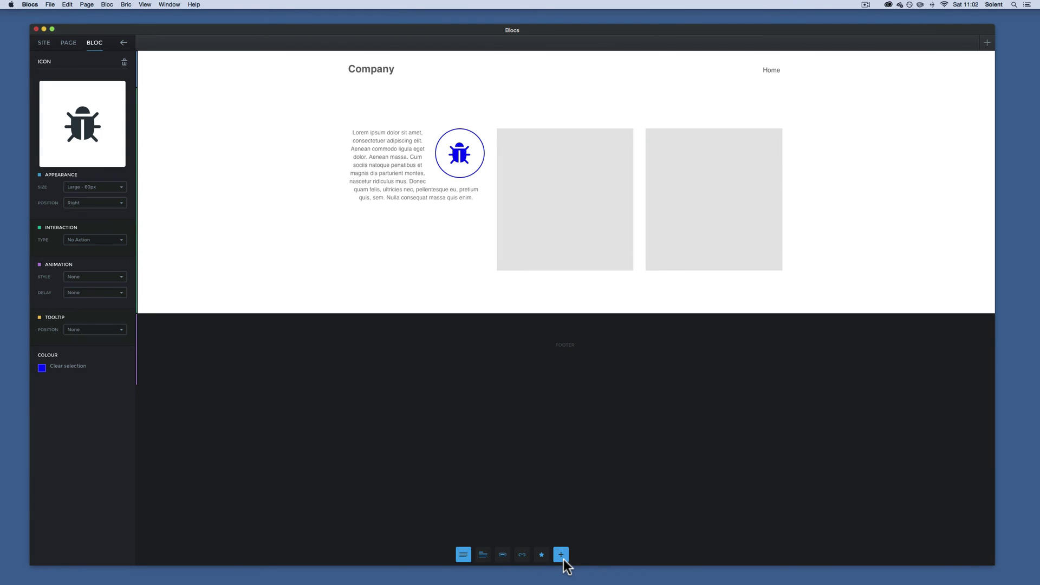
left_click(501, 554)
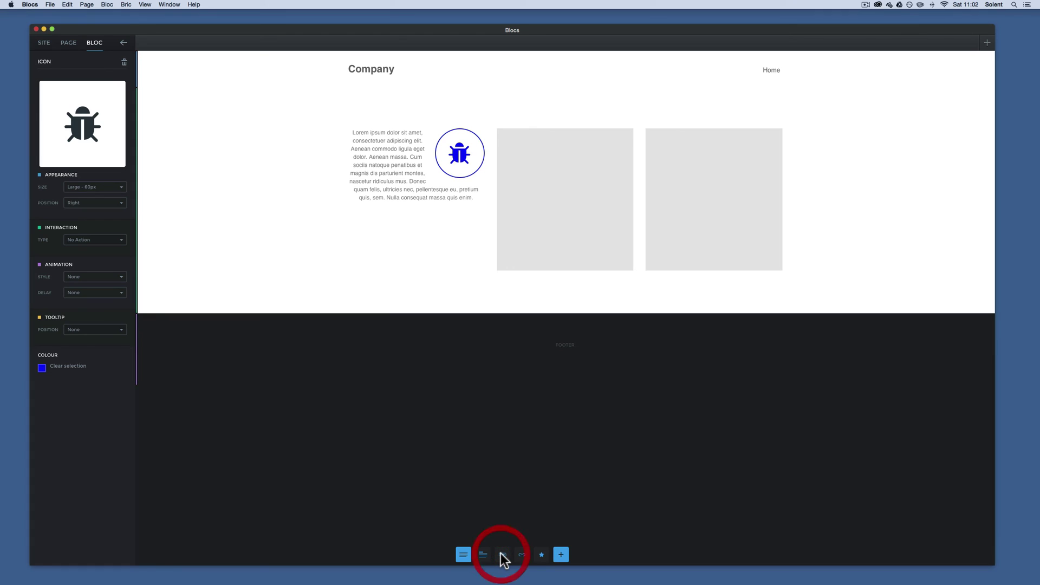
left_click_drag(502, 555, 544, 170)
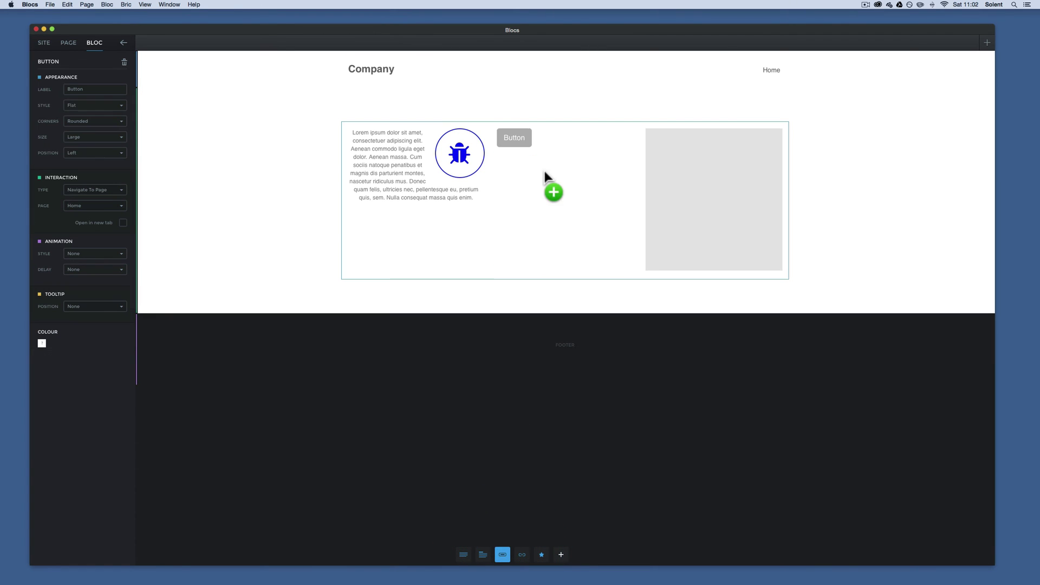
Select the button in the second column and change its label to "Sudmit"
left_click(515, 138)
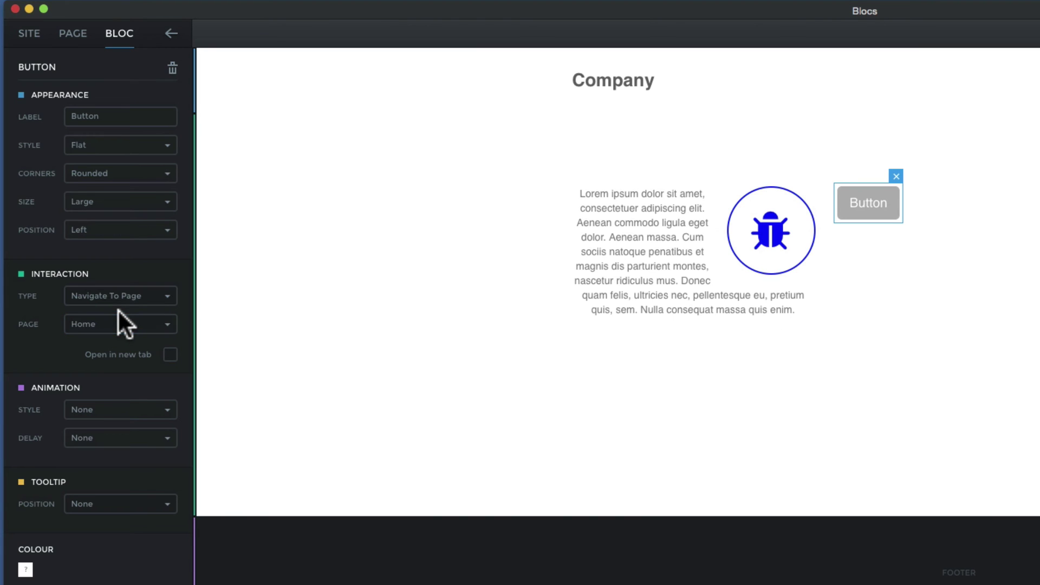
left_click(154, 116)
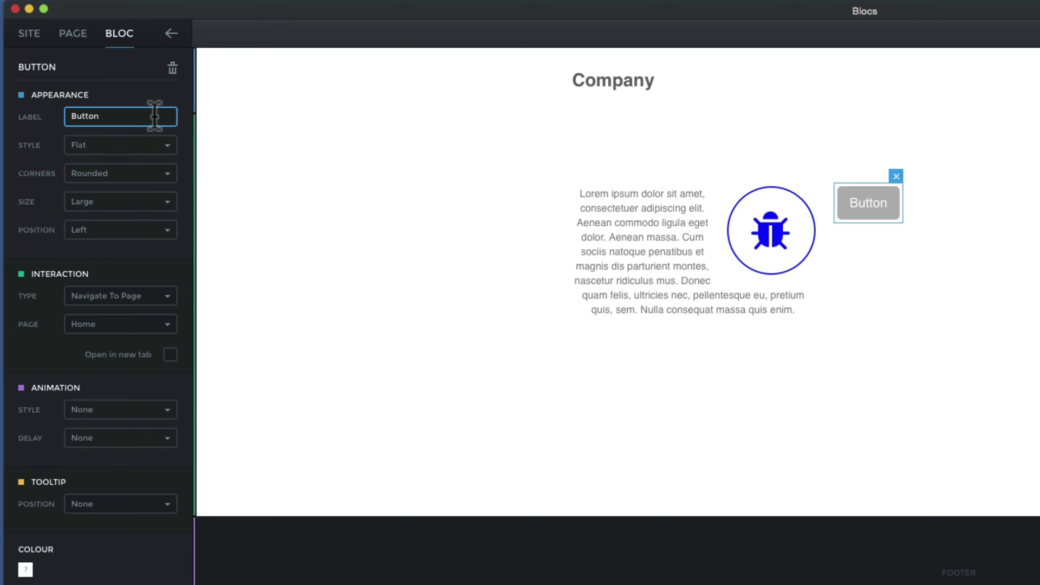
left_click_drag(154, 116, 51, 105)
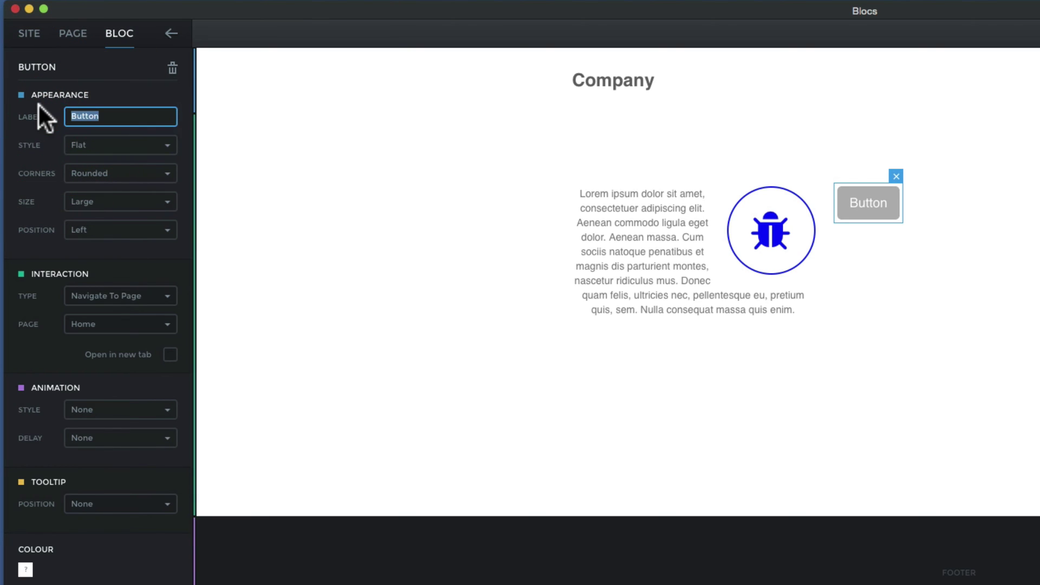
type("Su")
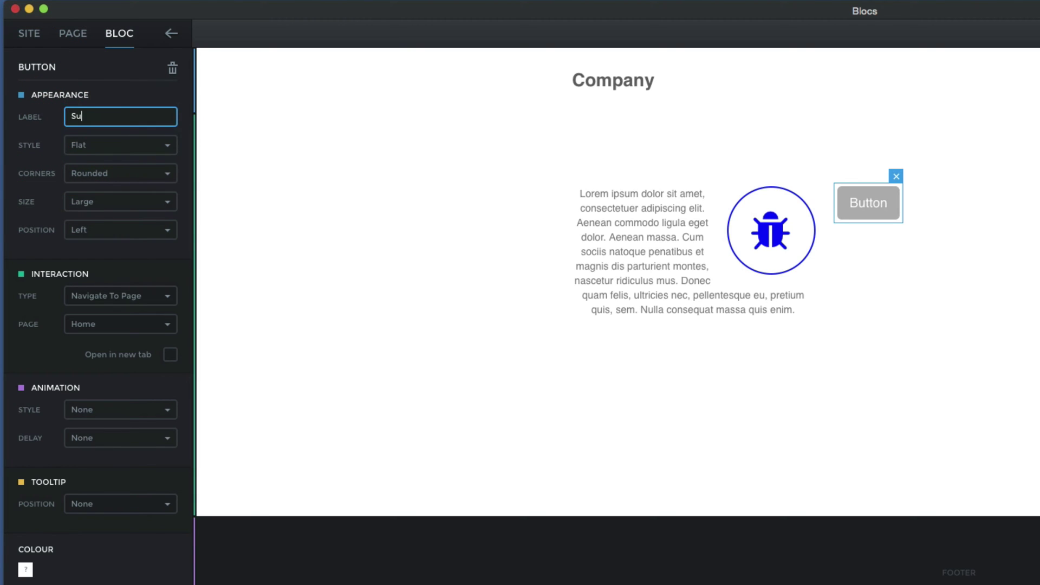
type("dmit")
Try the Clean, Glossy and Wire styles on the second-column button and return it to Flat
left_click(128, 145)
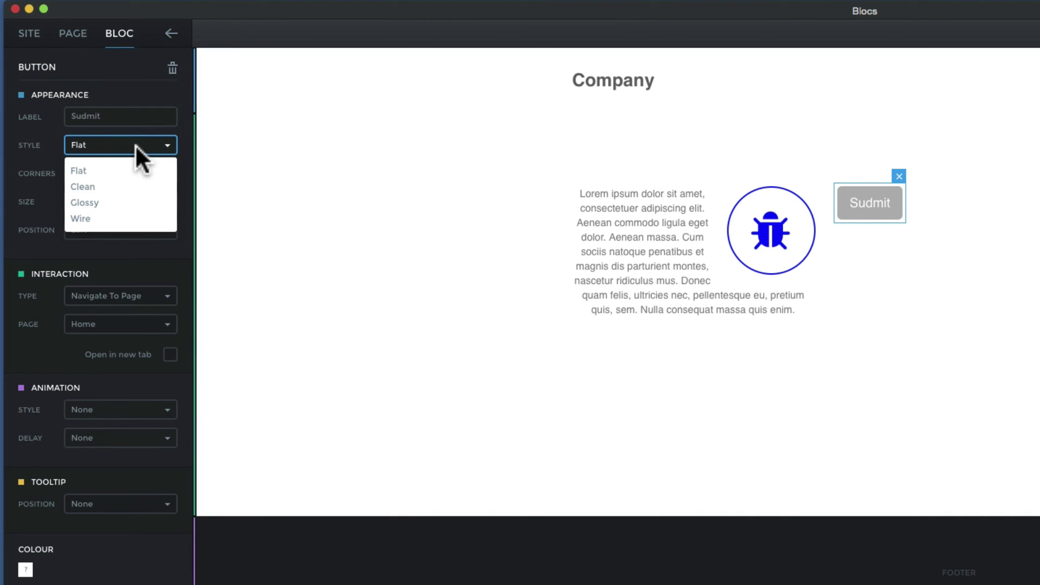
left_click(112, 170)
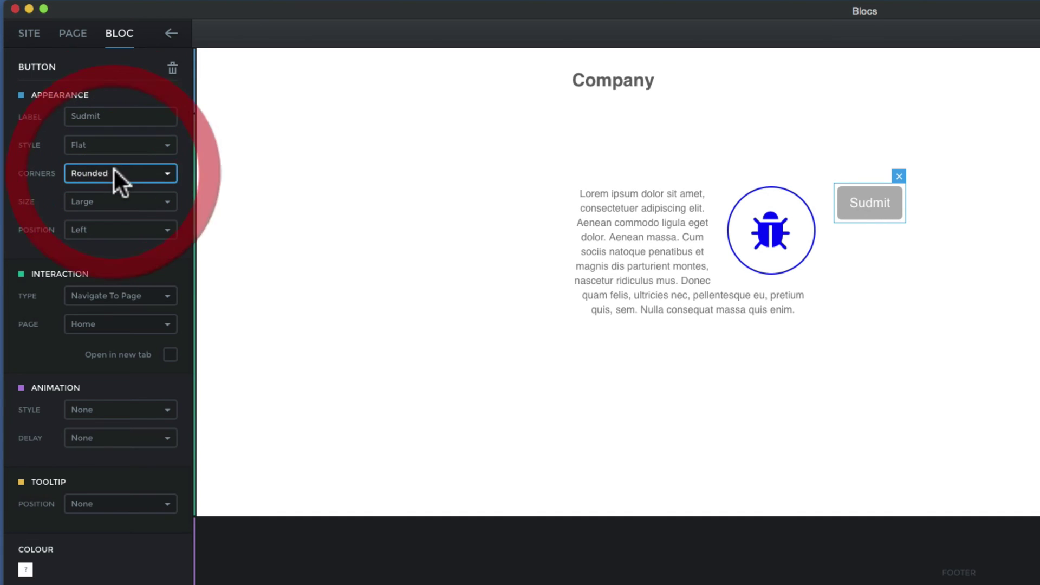
left_click(127, 173)
left_click(126, 135)
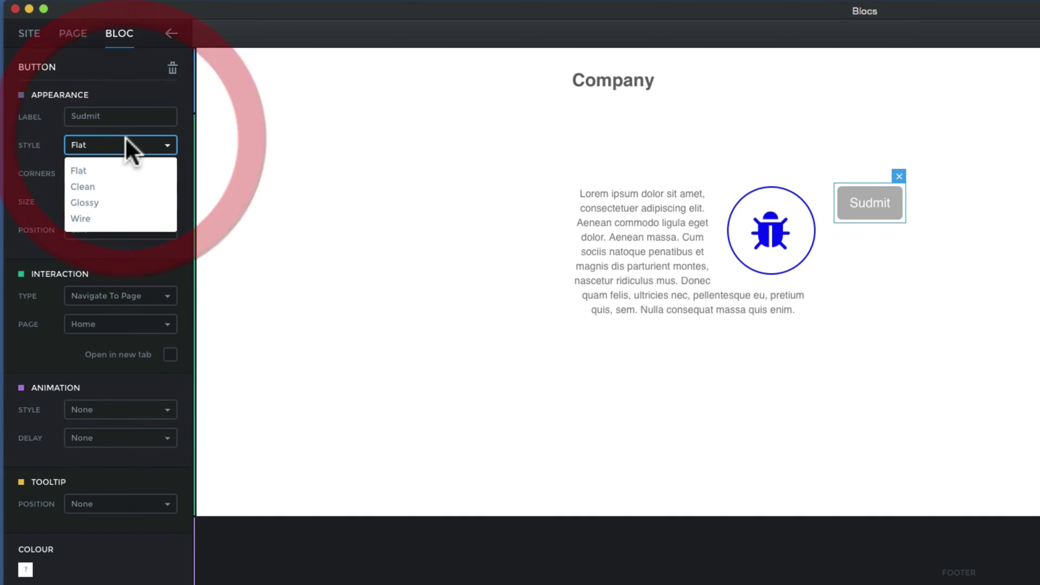
left_click(114, 185)
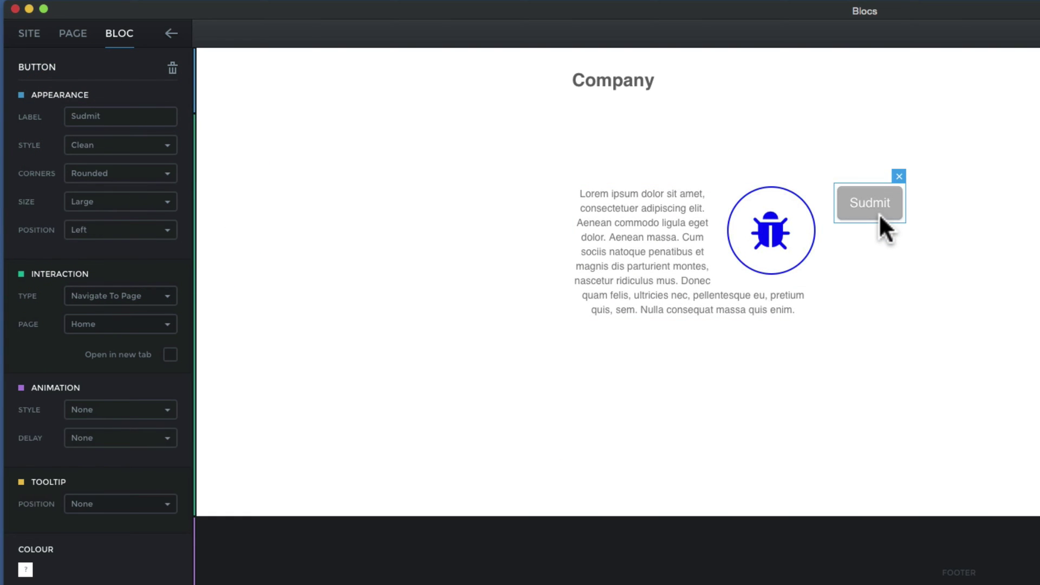
left_click(167, 144)
left_click(114, 203)
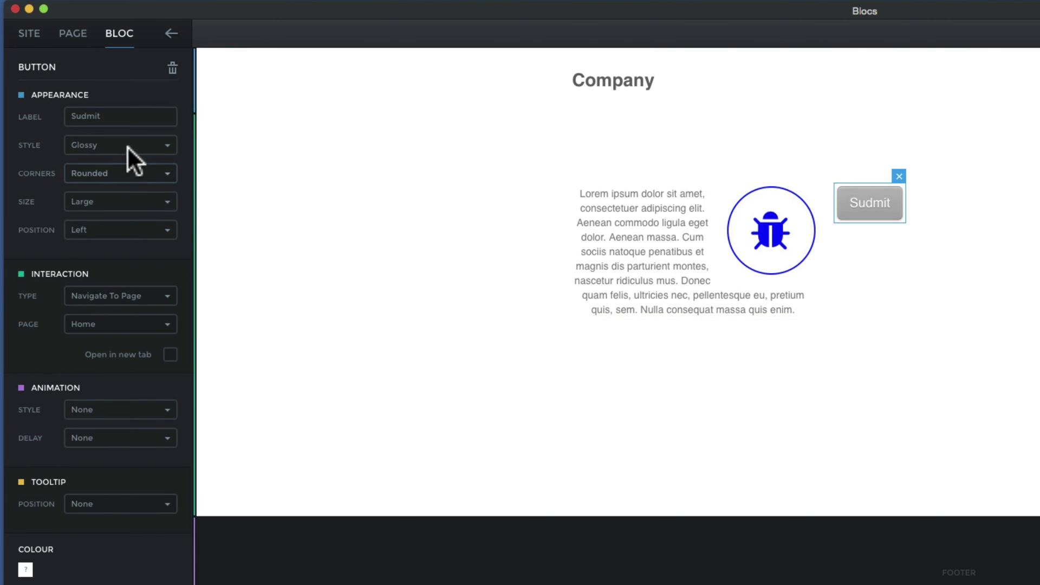
left_click(151, 144)
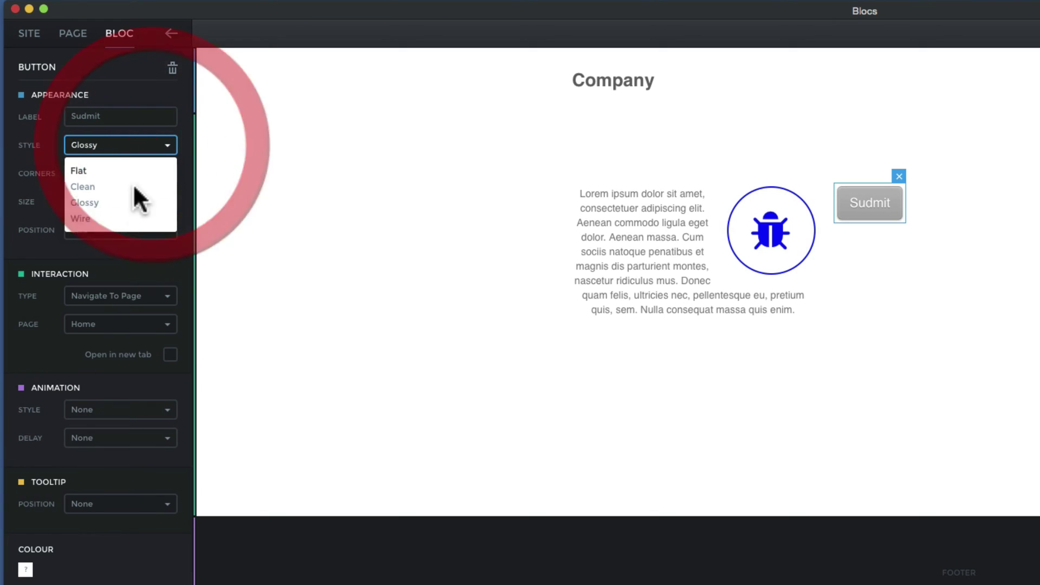
left_click(111, 218)
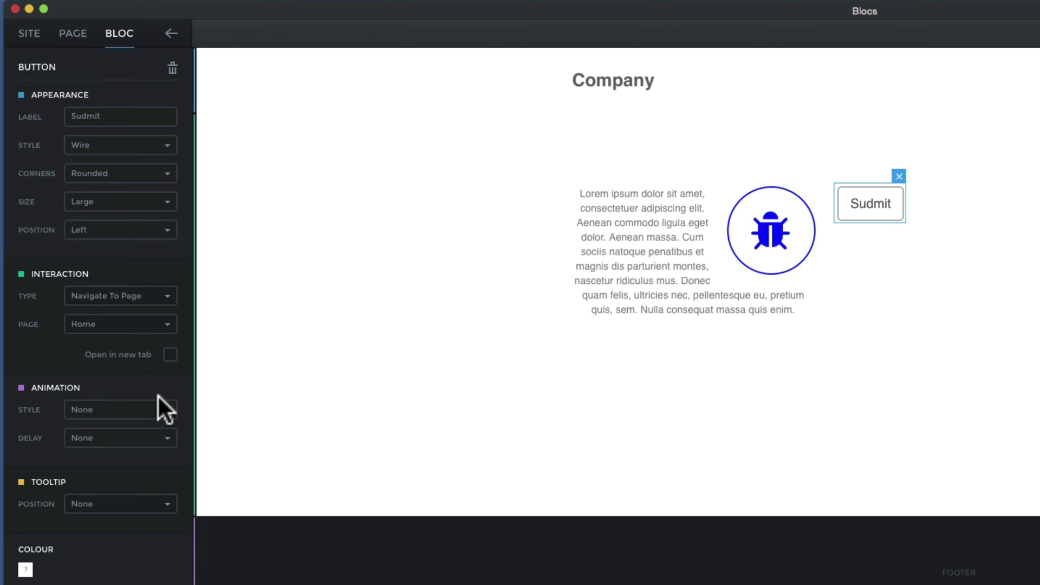
left_click(158, 143)
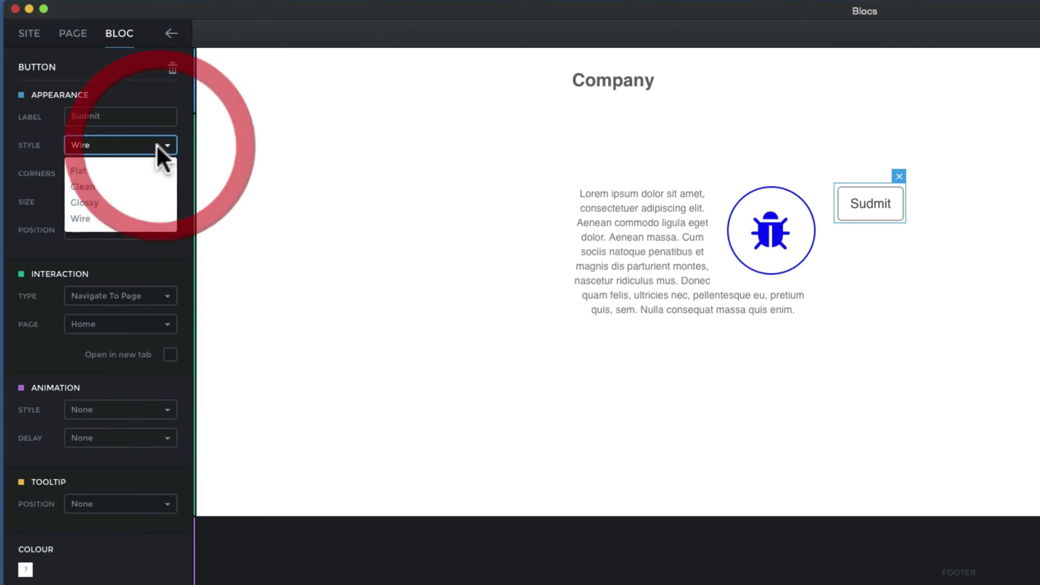
left_click(122, 165)
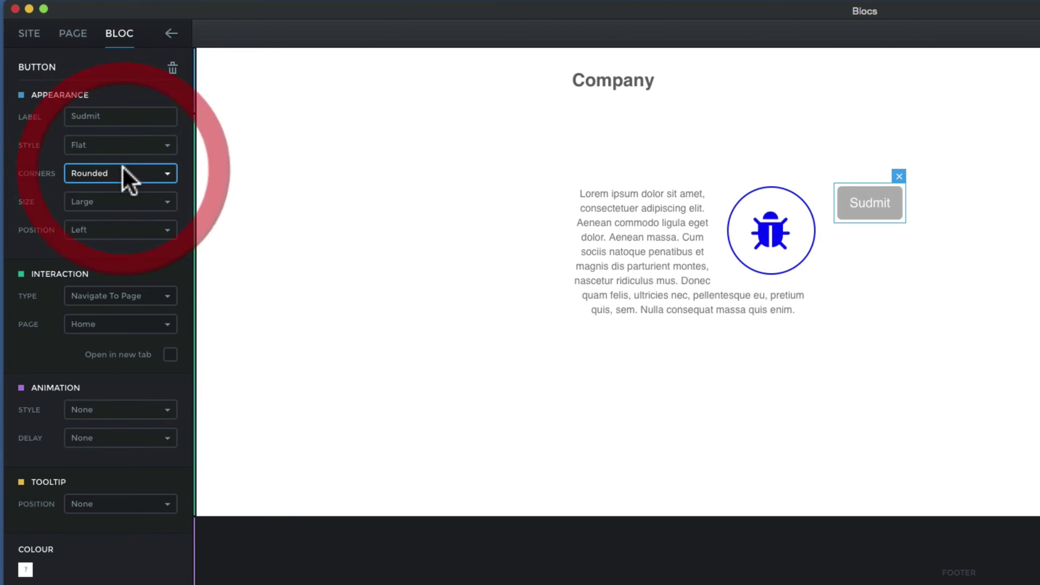
Colour the second-column button light blue #12aaef, adding that colour to the swatches
left_click(25, 570)
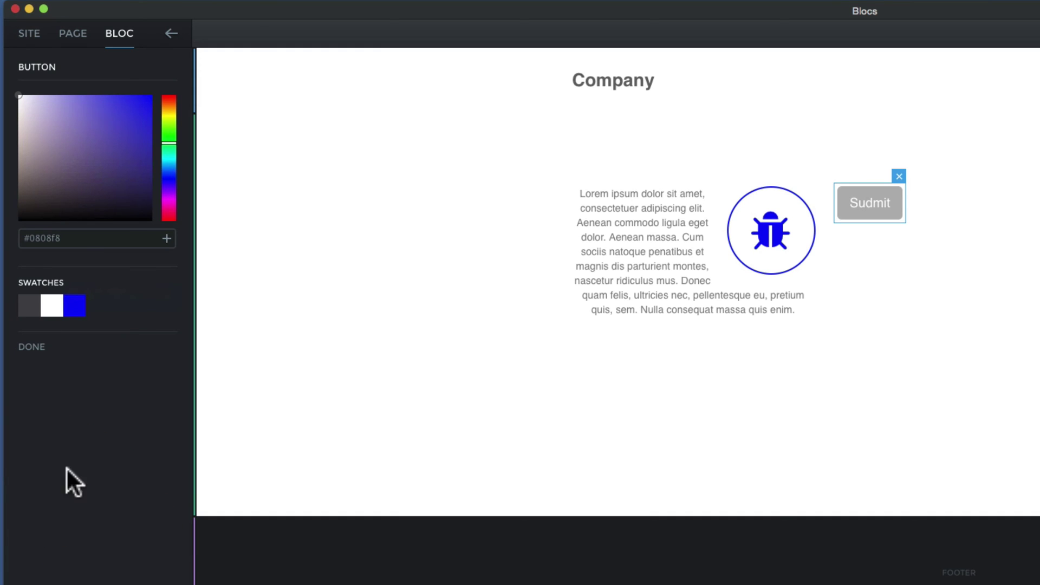
left_click(107, 118)
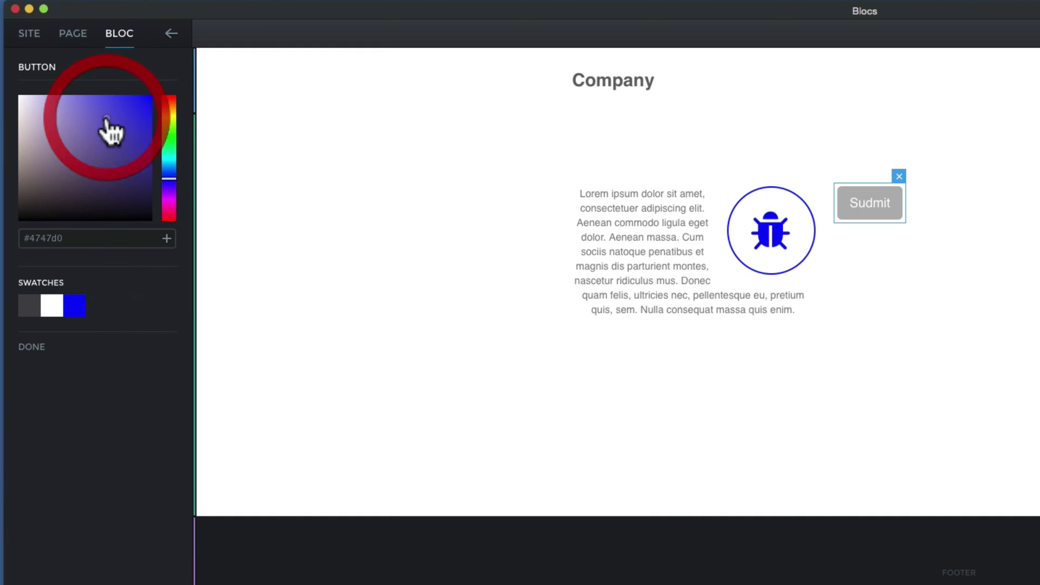
left_click(170, 165)
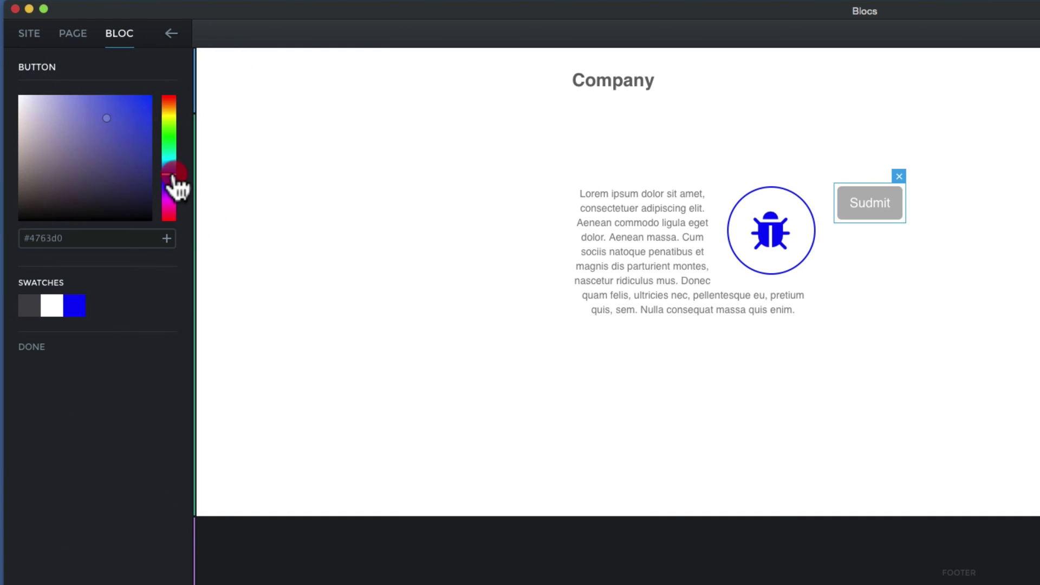
left_click(142, 103)
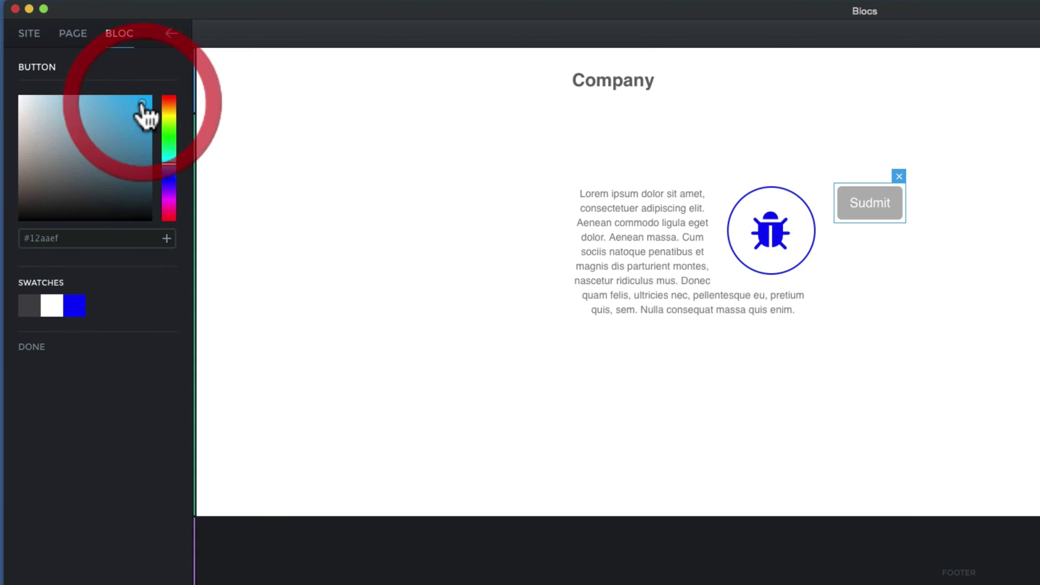
left_click(167, 238)
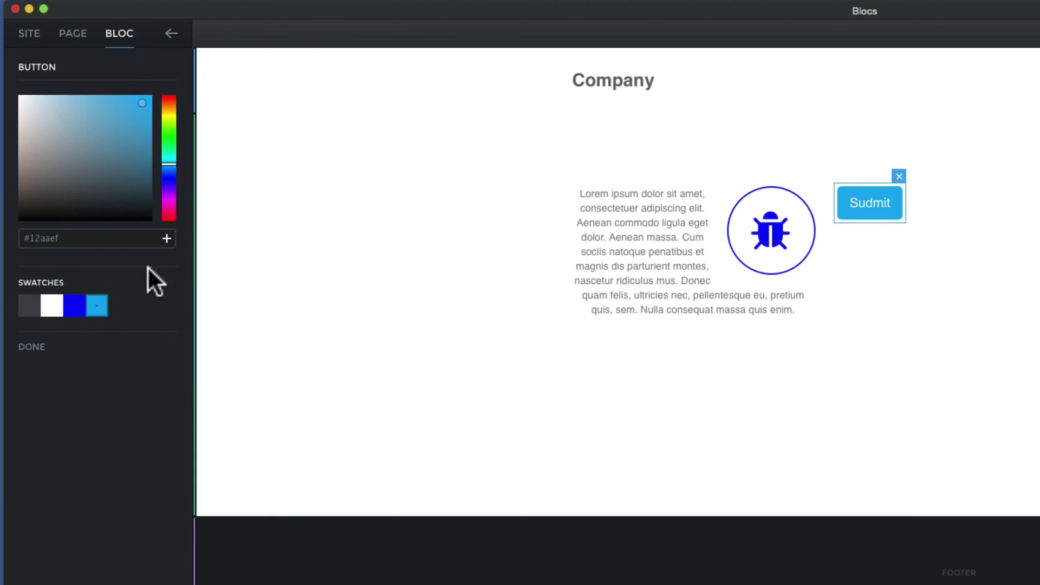
left_click(873, 202)
left_click(28, 347)
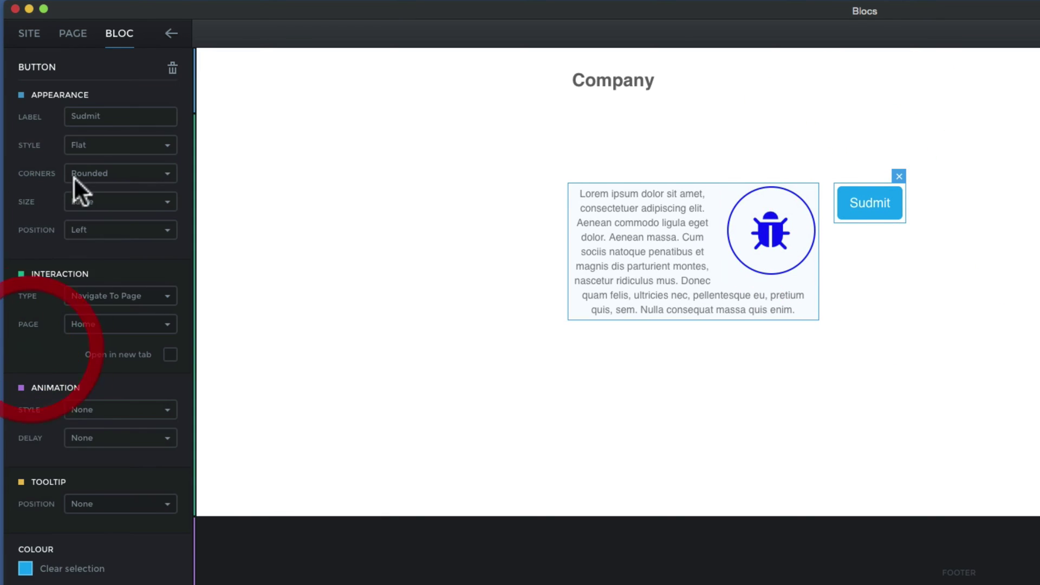
Correct the spelling of the button's label to "Submit"
left_click(88, 116)
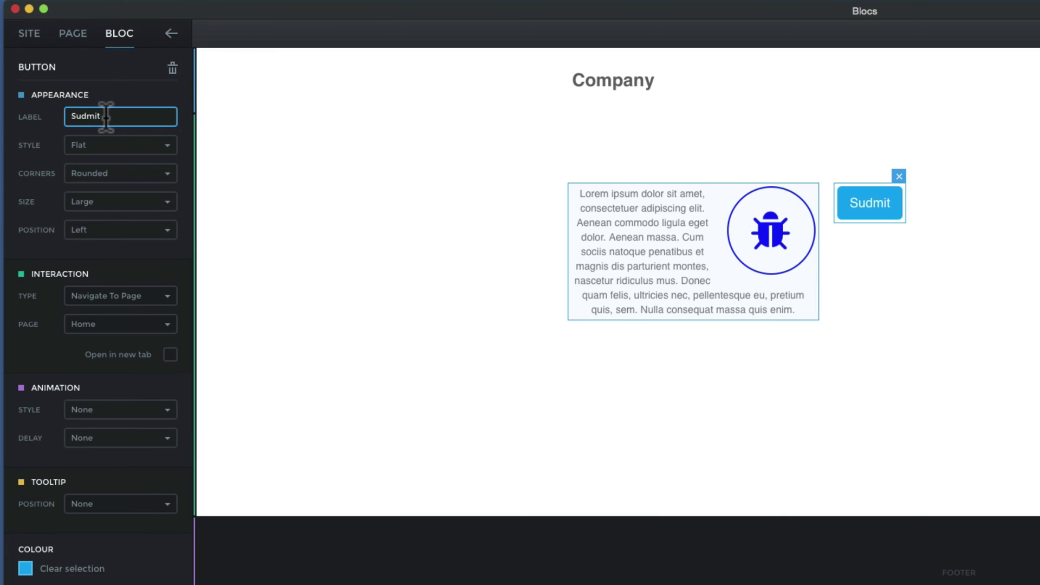
key("BackSpace")
type("b")
left_click(127, 99)
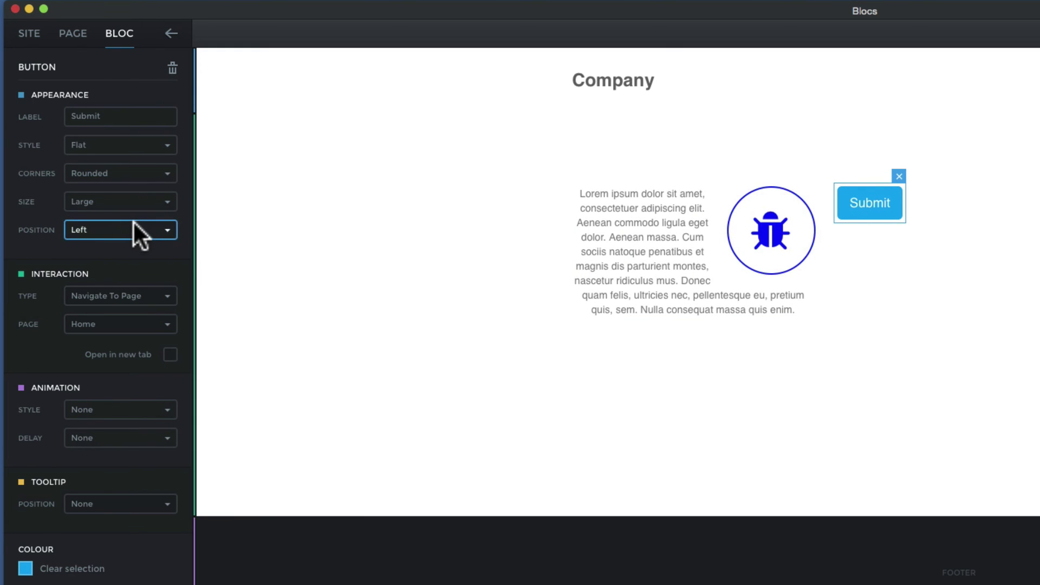
Try Round and Square corners on the Submit button and return them to Rounded
left_click(143, 170)
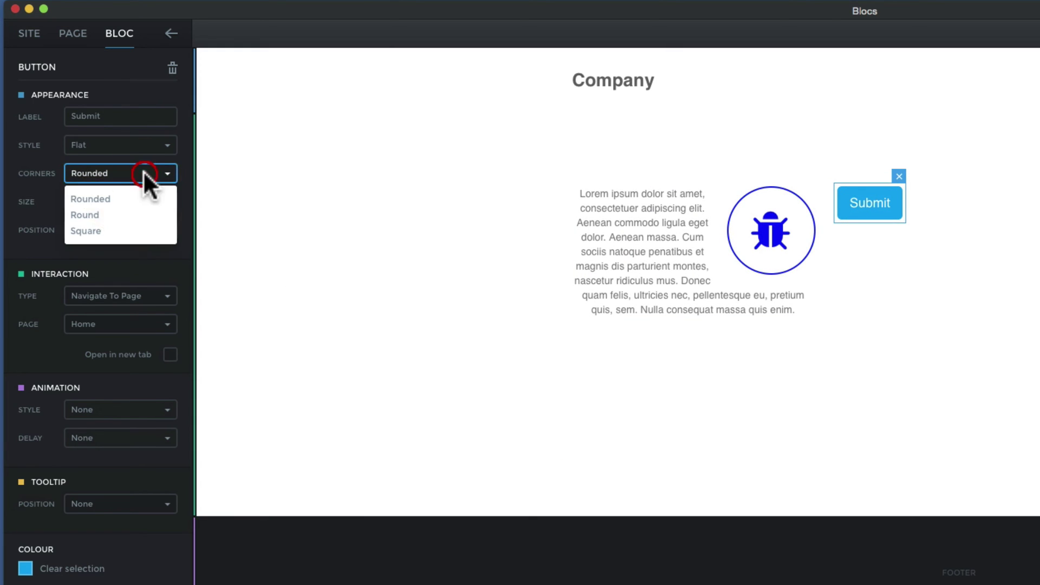
left_click(129, 213)
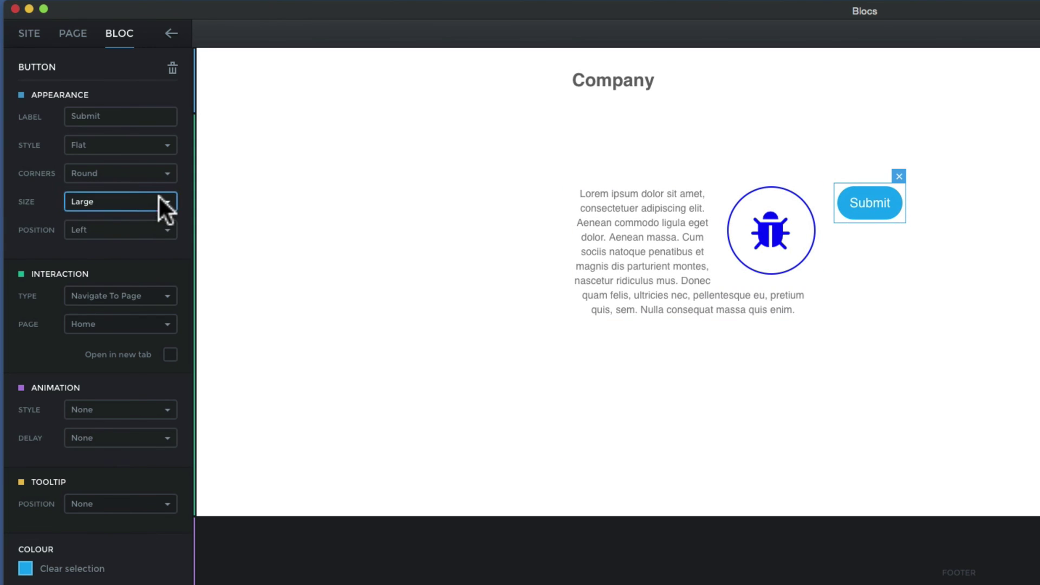
left_click(165, 173)
left_click(134, 230)
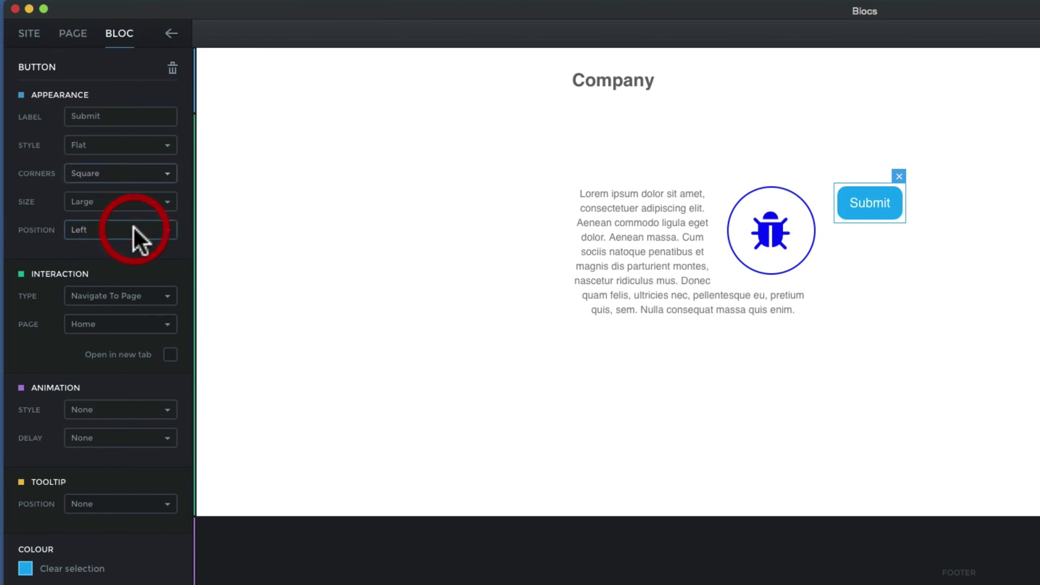
left_click(158, 172)
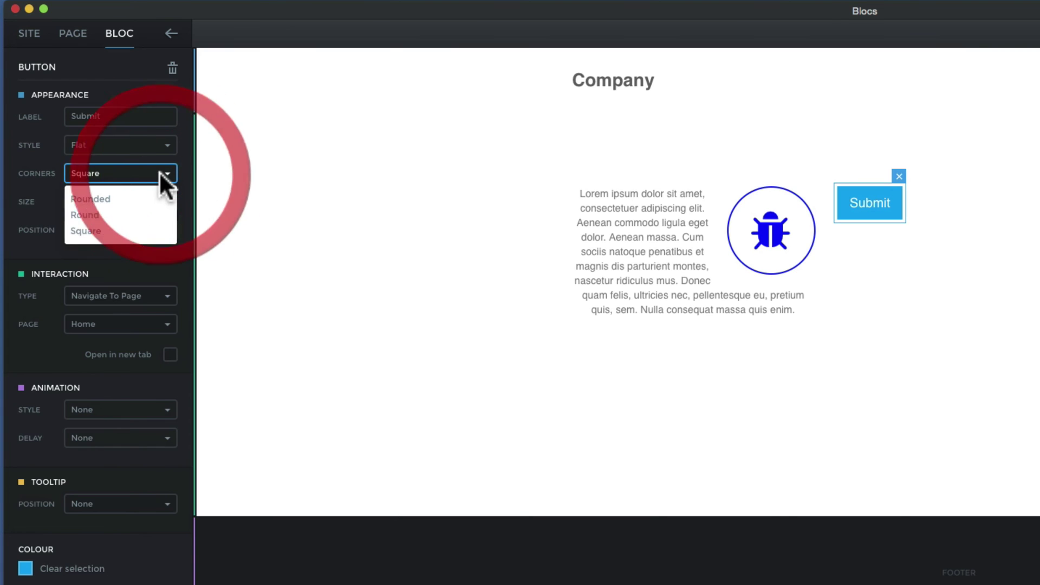
left_click(147, 196)
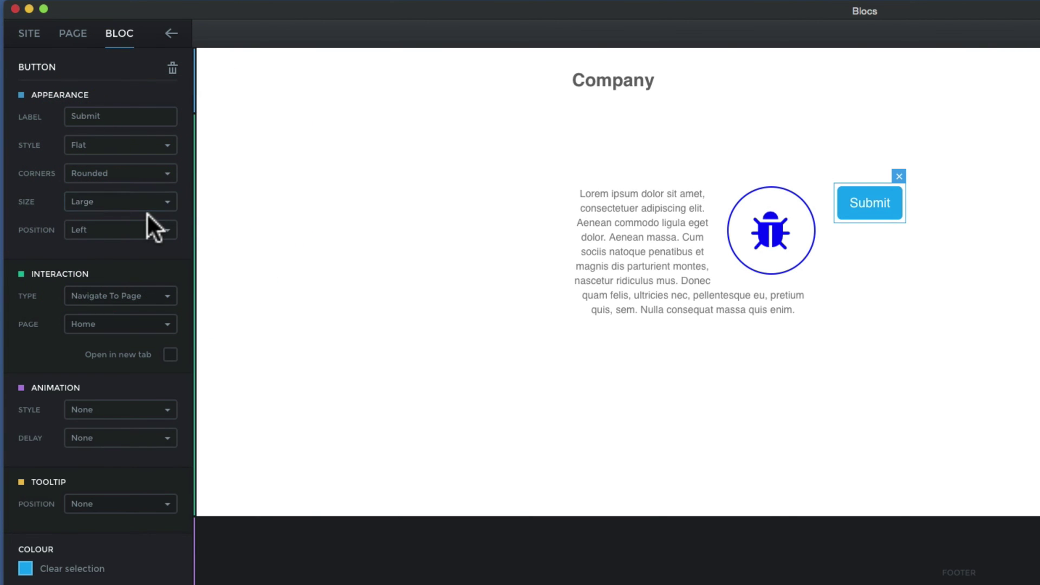
Set the Submit button's size to XL
left_click(162, 199)
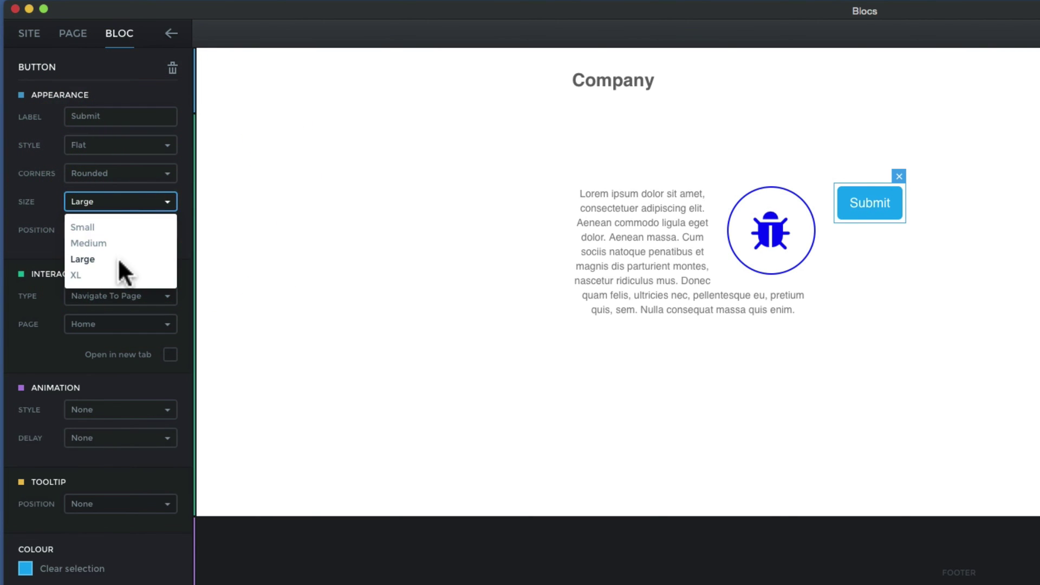
left_click(74, 275)
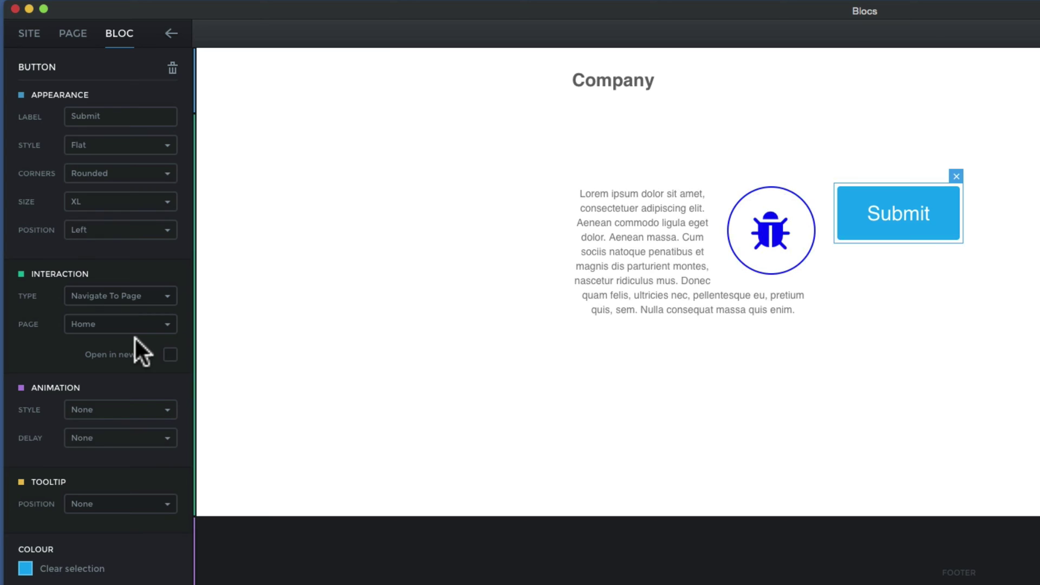
Review the interaction types and animation styles available for the Submit button, keeping the current choices
left_click(164, 298)
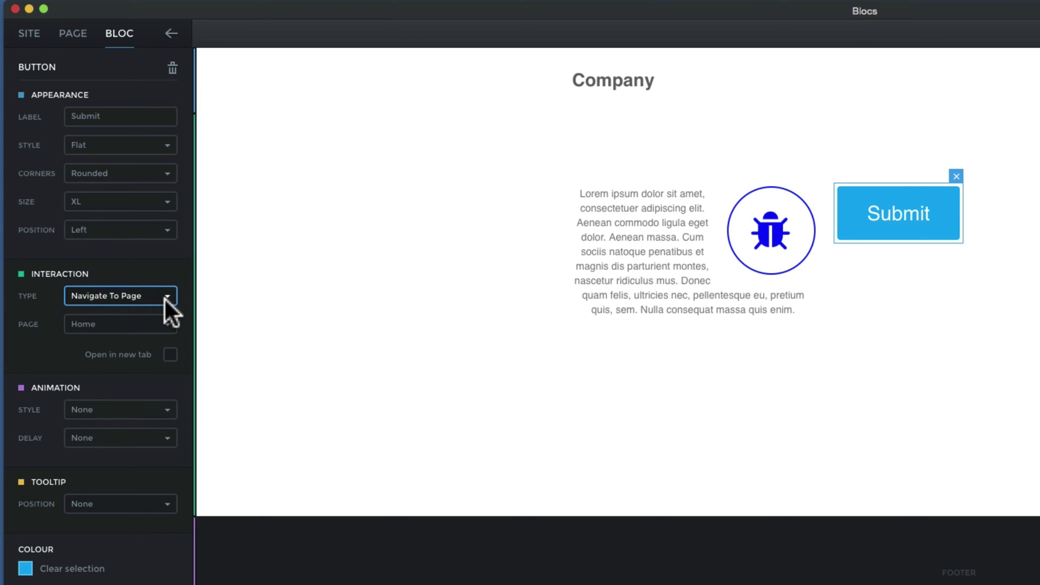
left_click(164, 297)
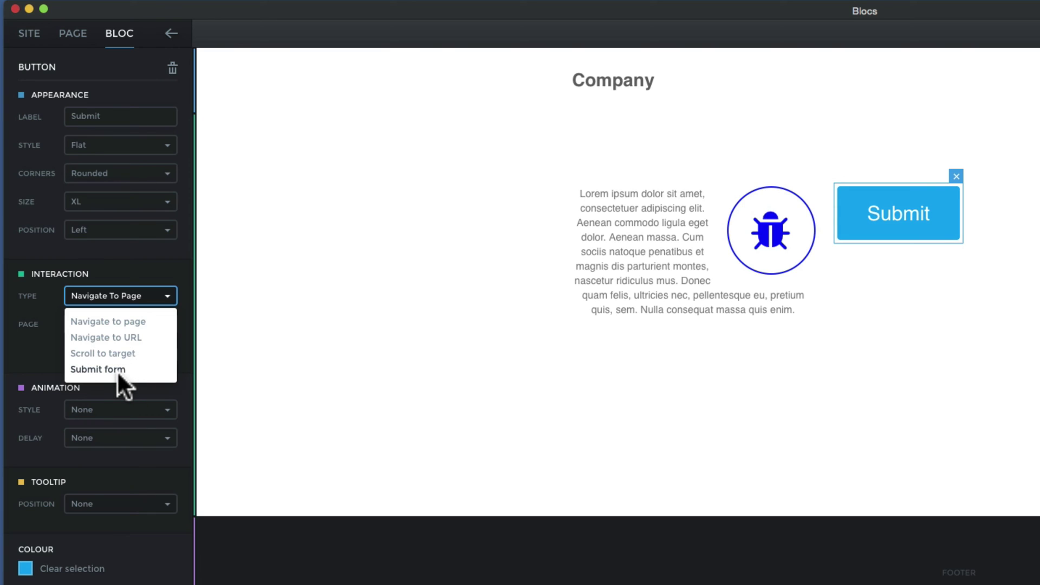
left_click(31, 341)
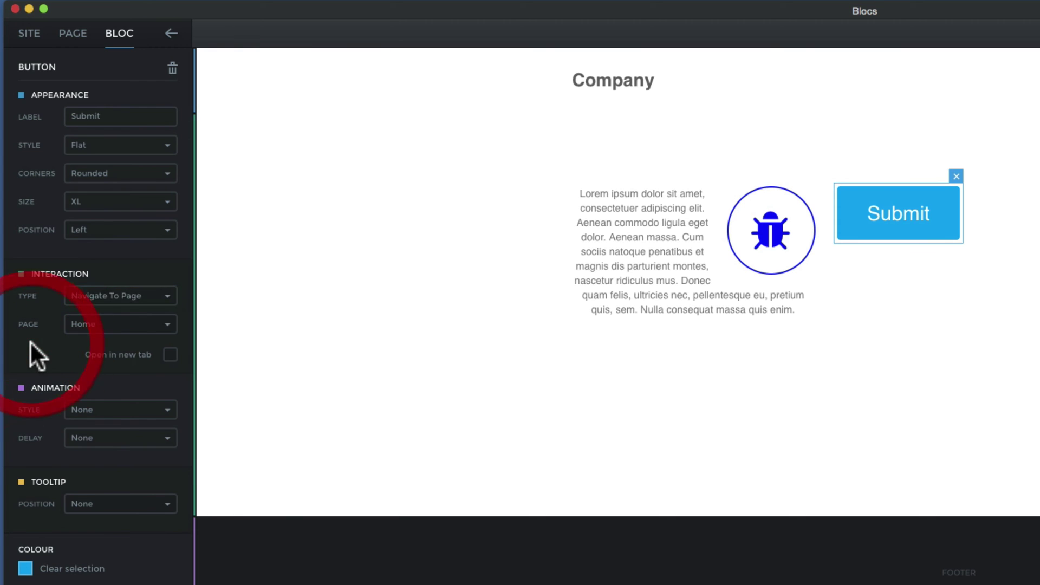
left_click(168, 410)
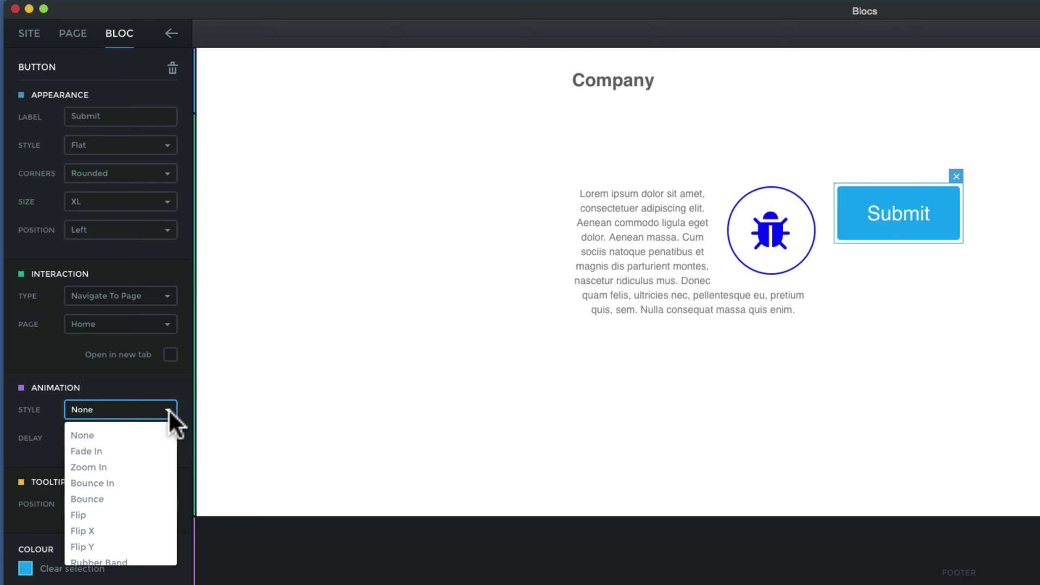
left_click(184, 379)
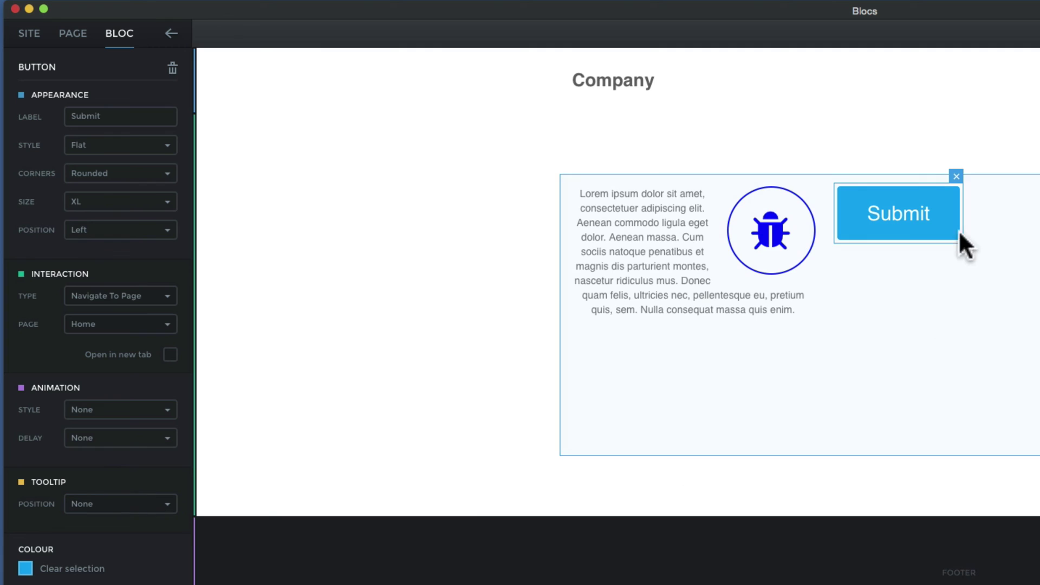
Set the Submit button's position to Center
left_click(926, 219)
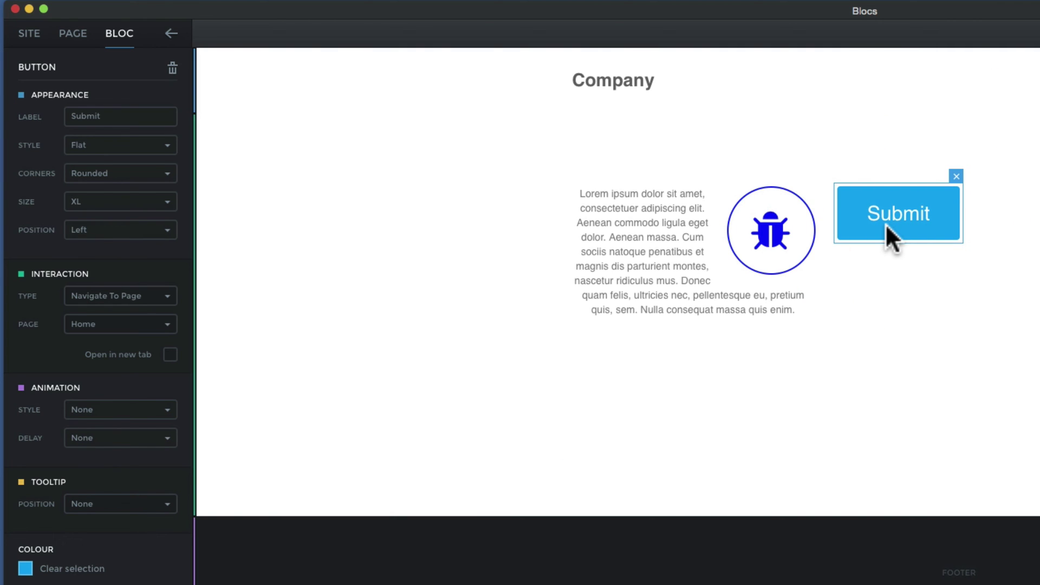
left_click(164, 229)
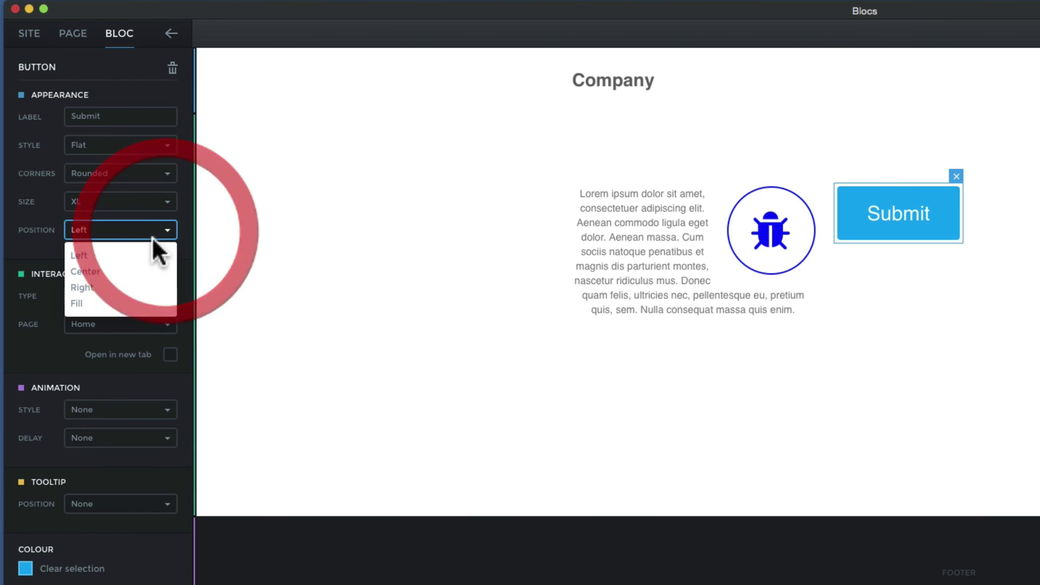
left_click(119, 271)
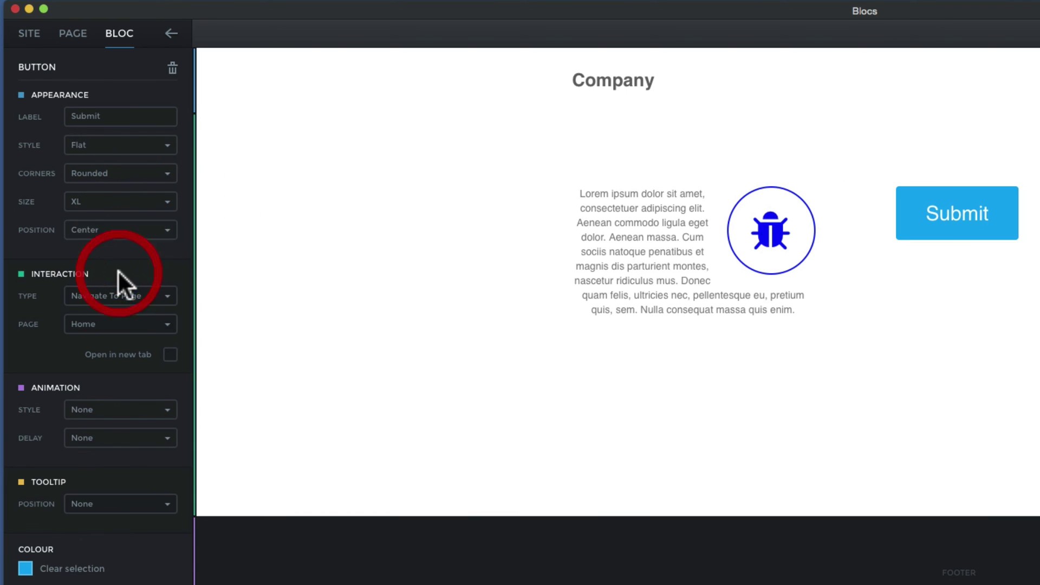
Name the bloc that holds the paragraph, icon and button "test-bloc"
left_click(971, 248)
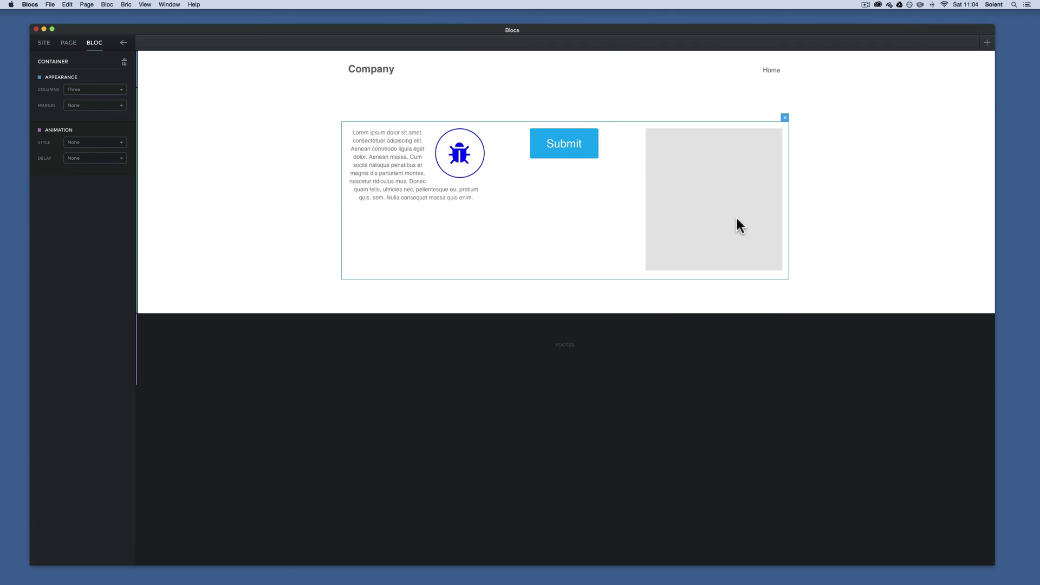
left_click(822, 208)
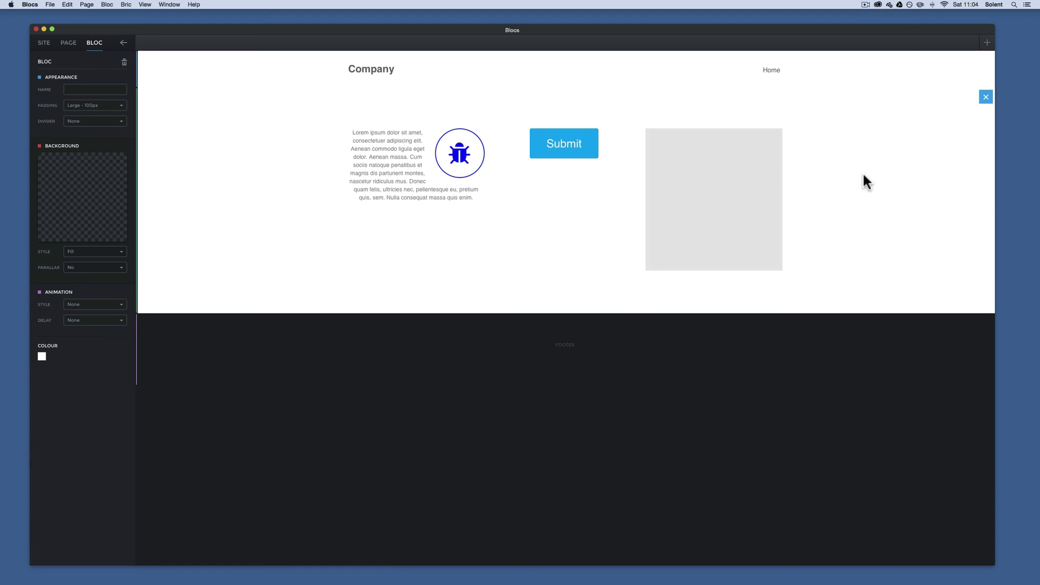
left_click(71, 89)
type("test-bloc")
key("Return")
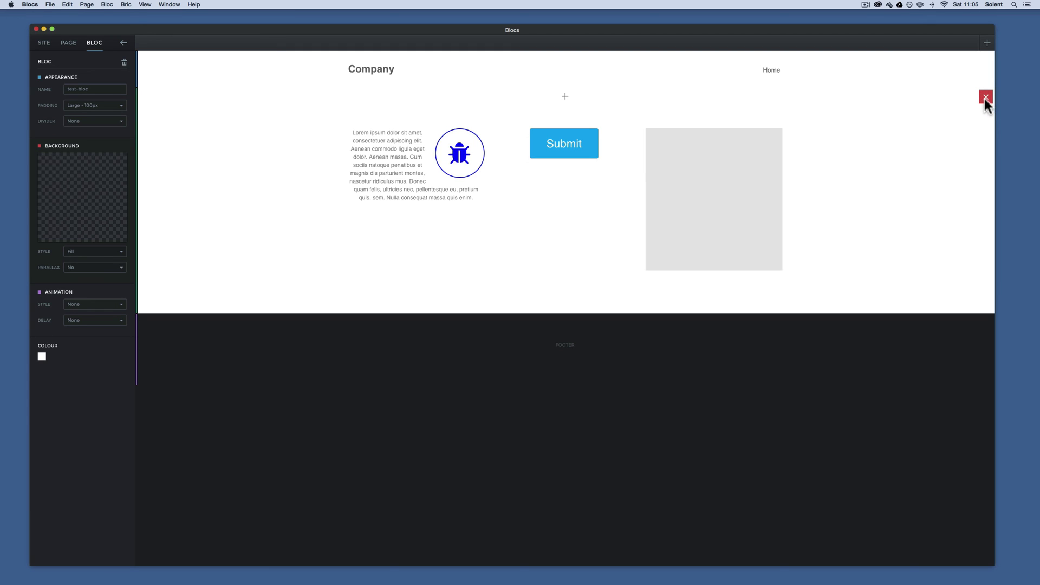
Try Two and Four columns on the bloc's container and settle on Two
left_click(786, 173)
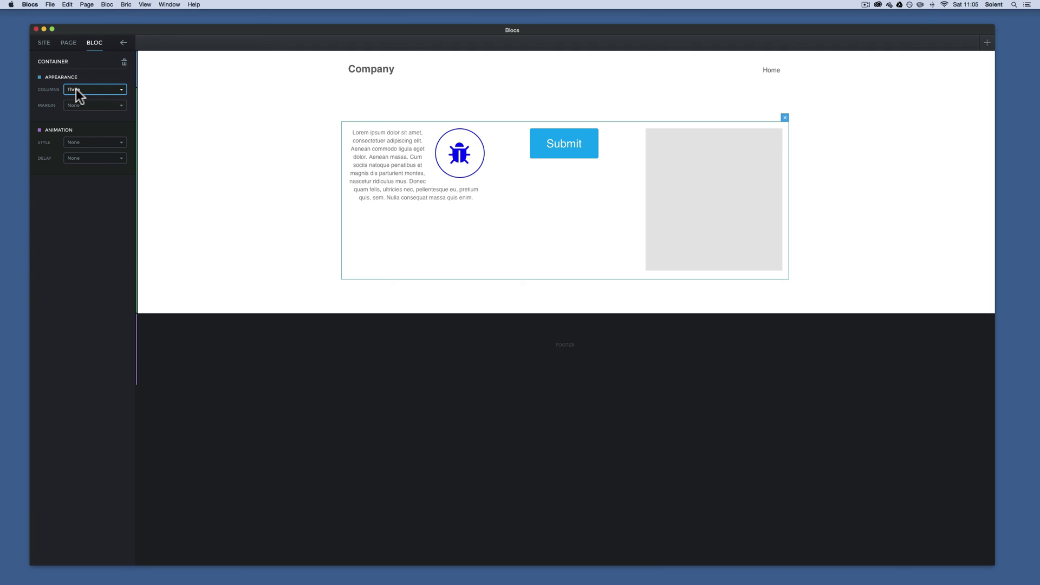
left_click(119, 90)
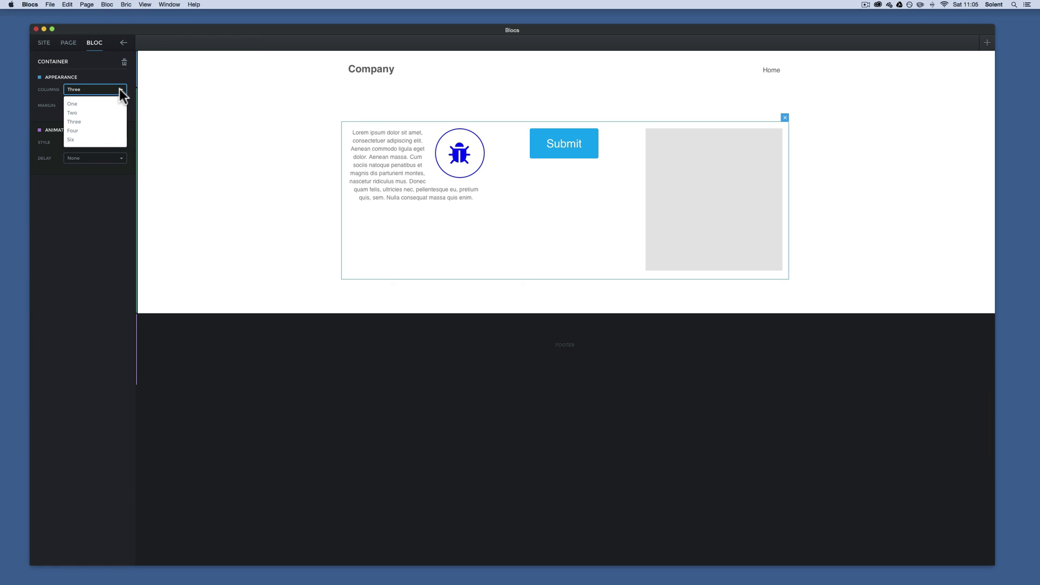
left_click(72, 113)
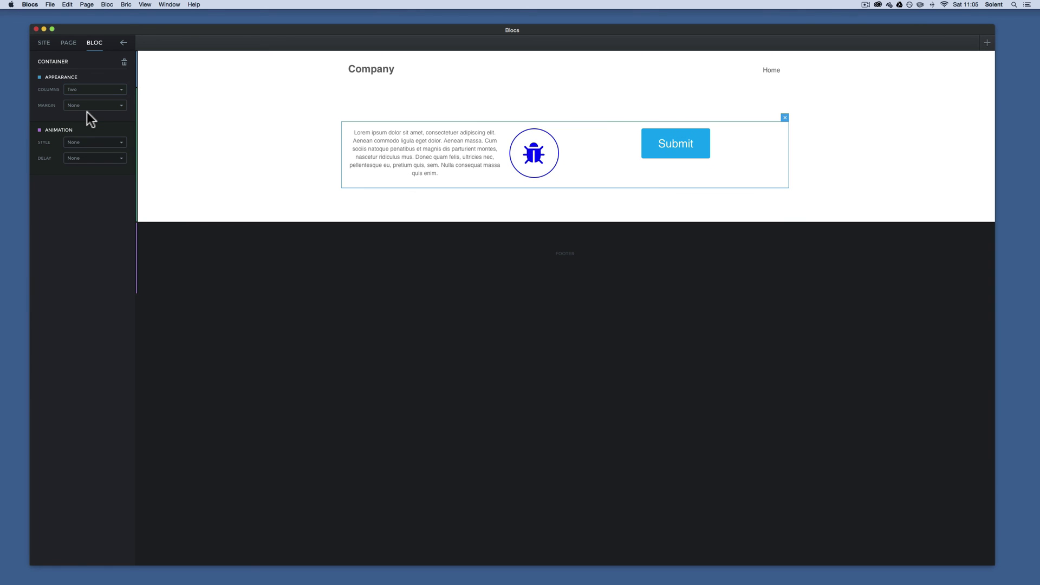
left_click(102, 89)
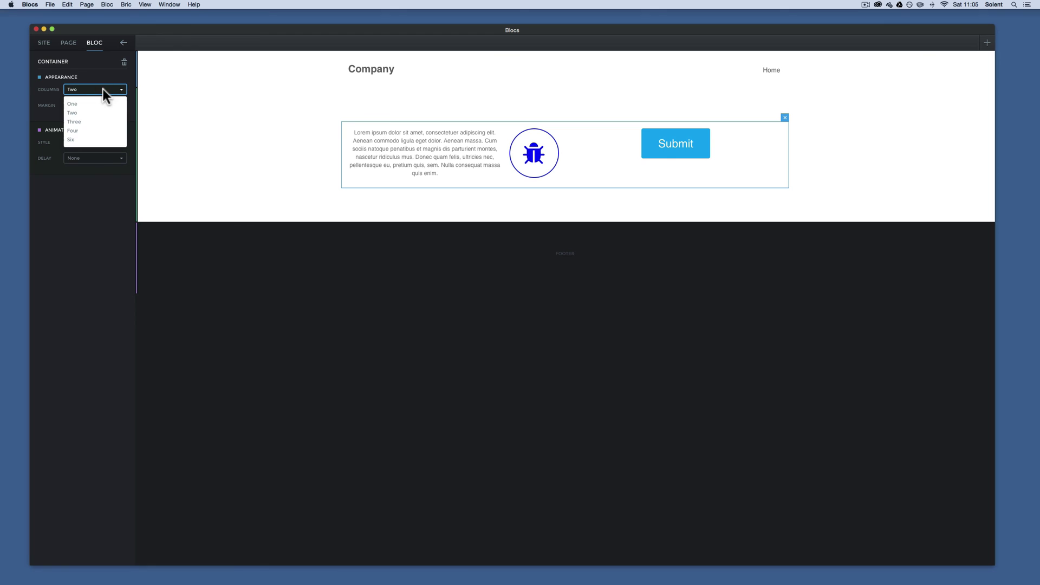
left_click(73, 130)
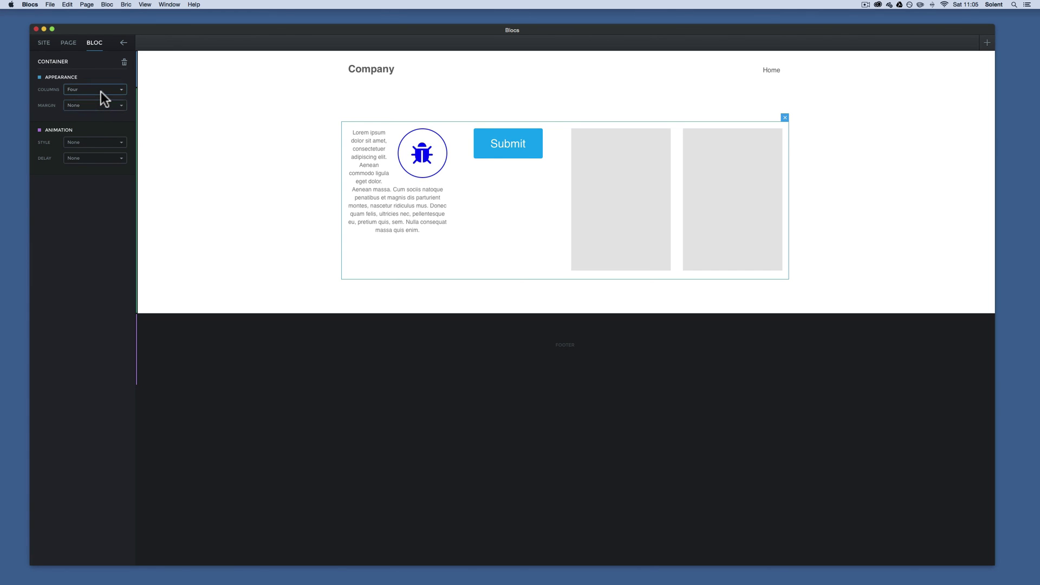
left_click(102, 91)
left_click(95, 112)
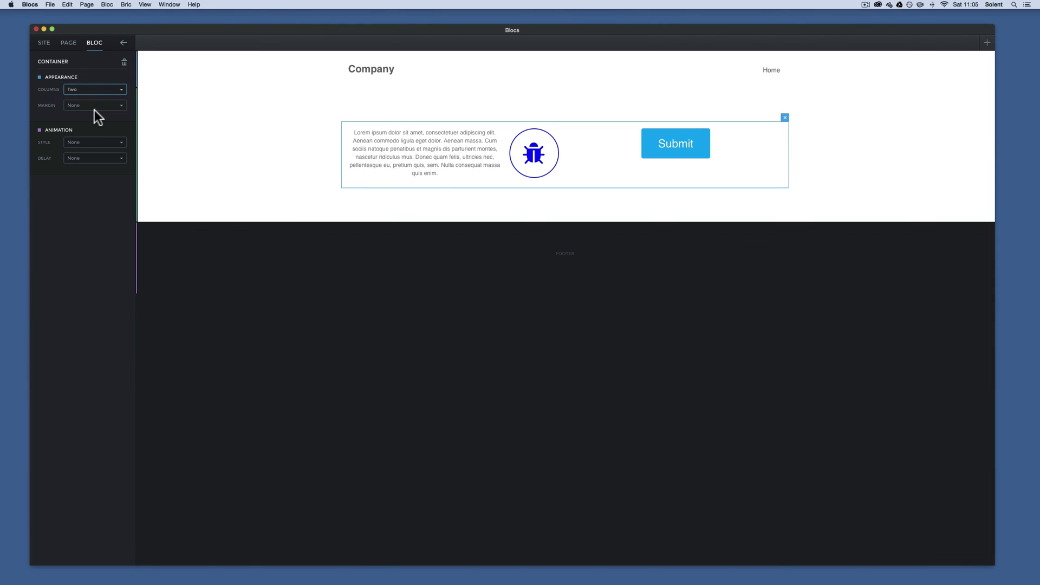
Try Small and Large margins on the container and settle on Small
left_click(122, 106)
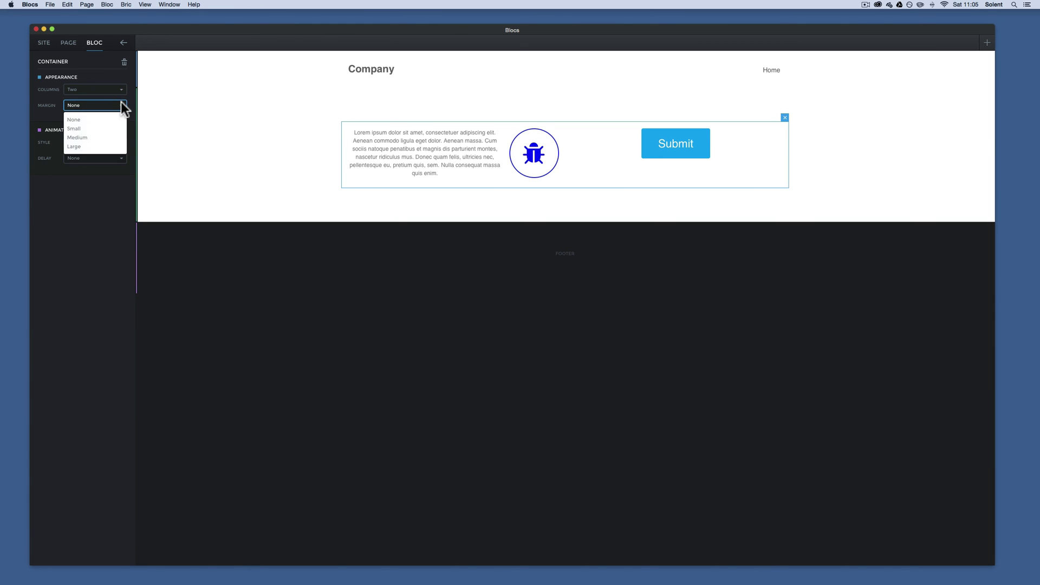
left_click(89, 128)
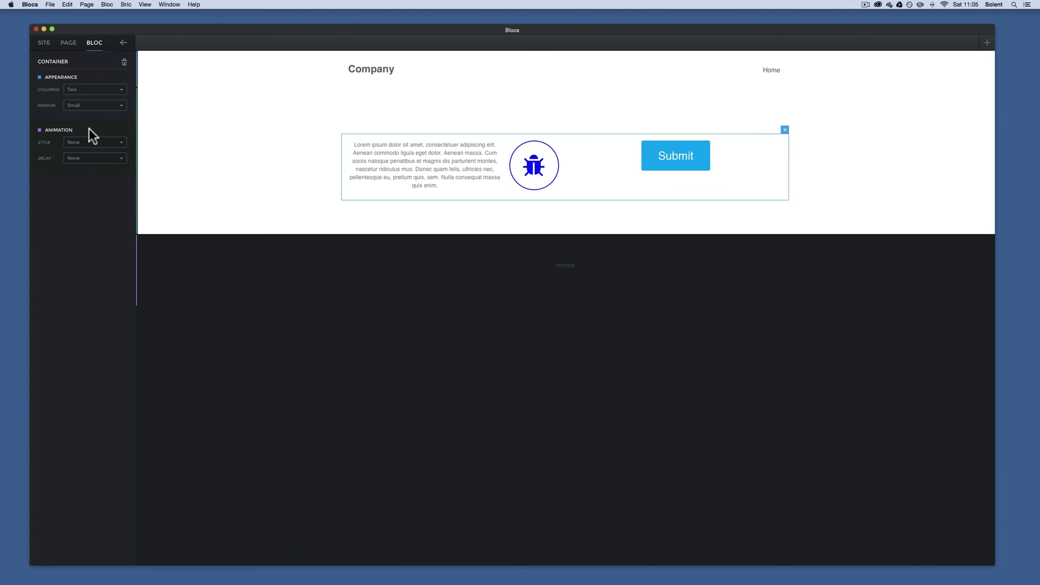
left_click(120, 105)
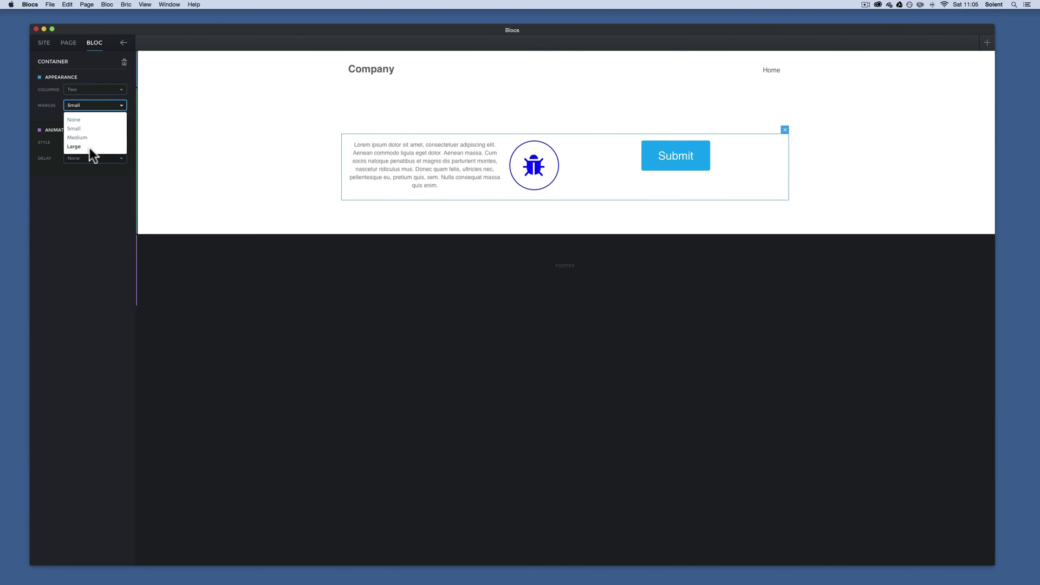
left_click(89, 147)
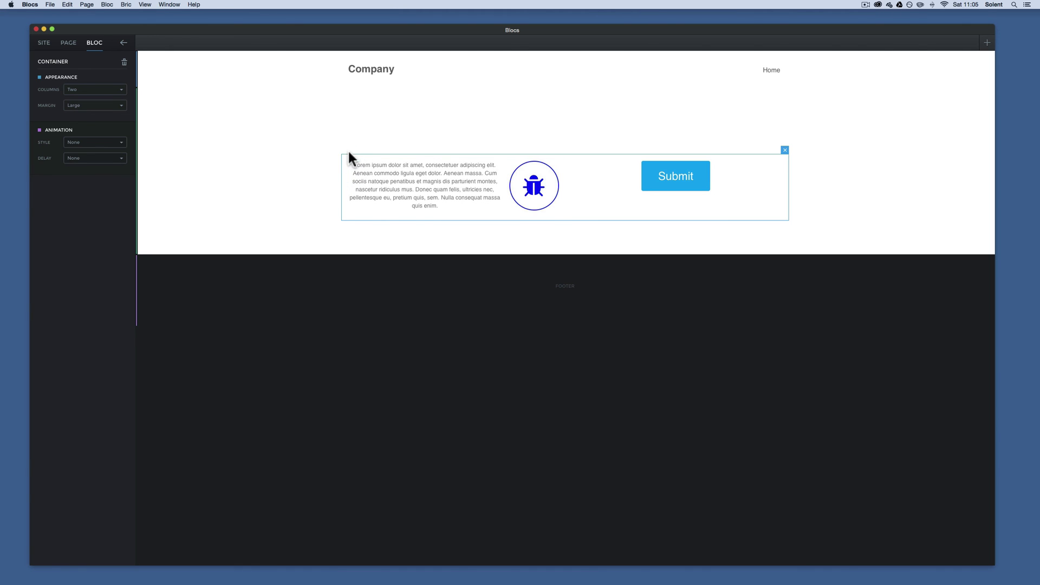
left_click(99, 105)
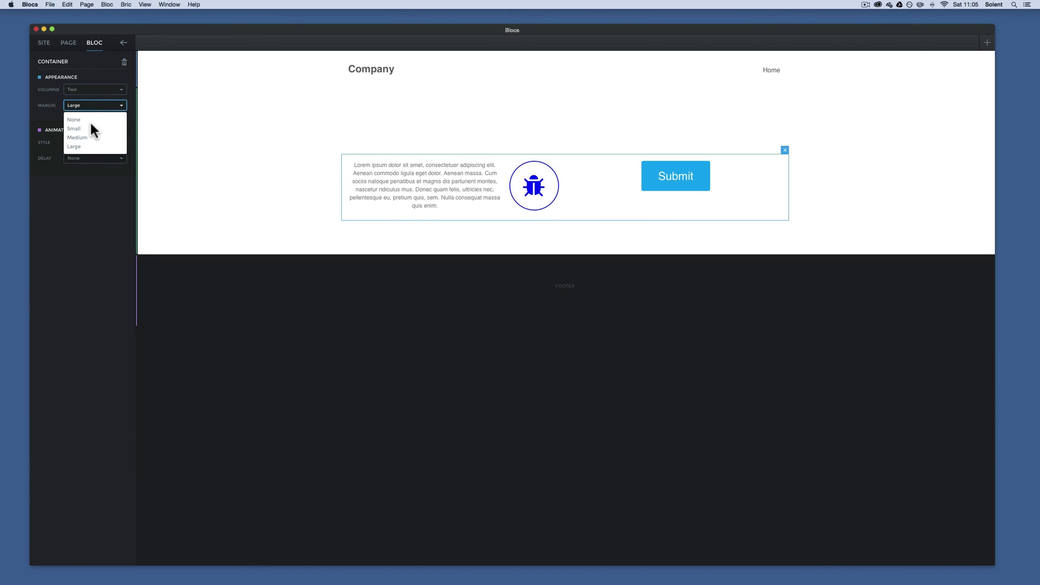
left_click(90, 125)
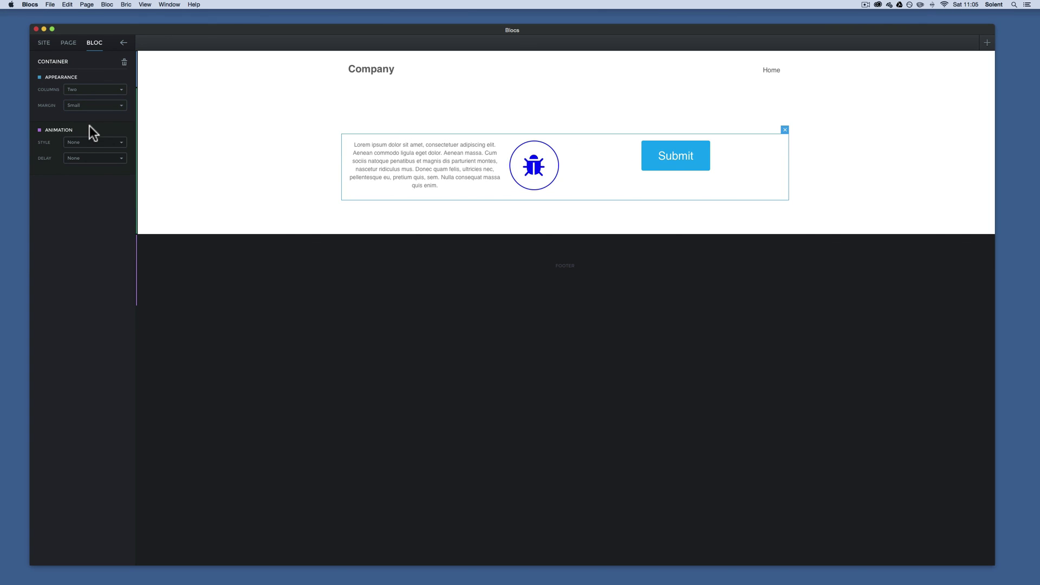
Preview the Flip, Bounce, Rubber Band and Ta Da animations on the container, and set its animation style to Pulse
left_click(122, 143)
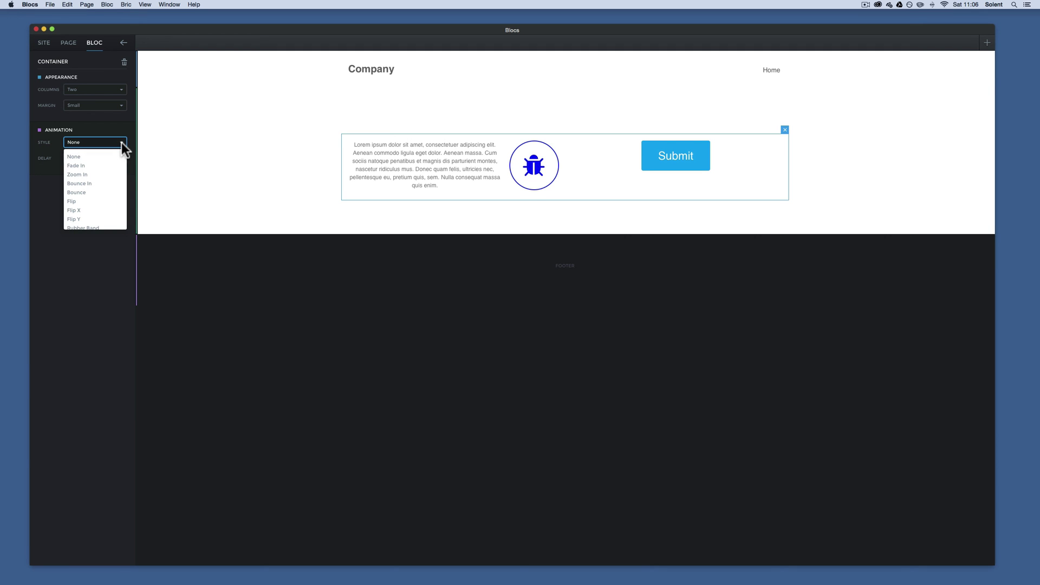
left_click(81, 201)
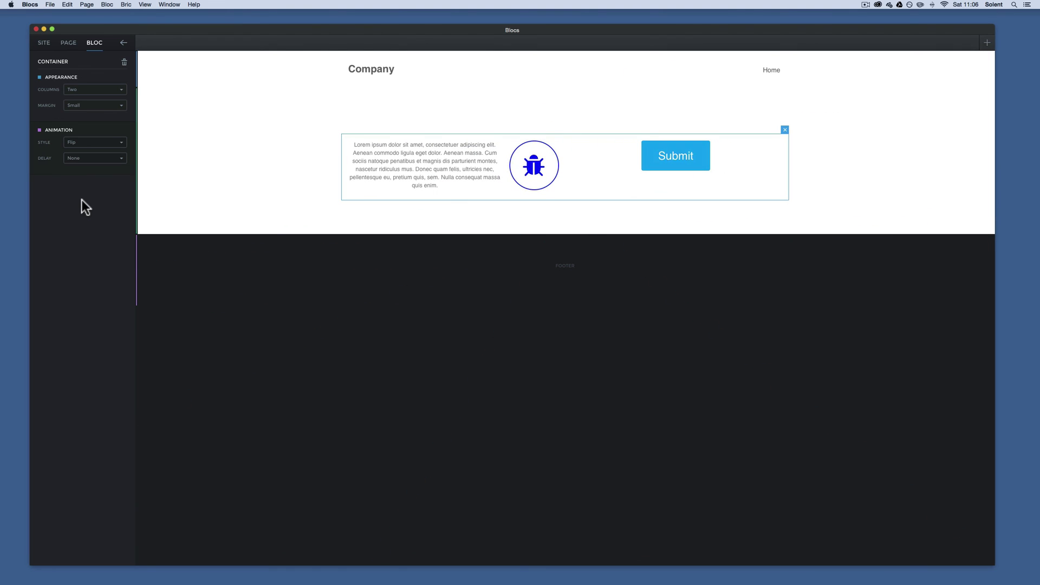
left_click(117, 145)
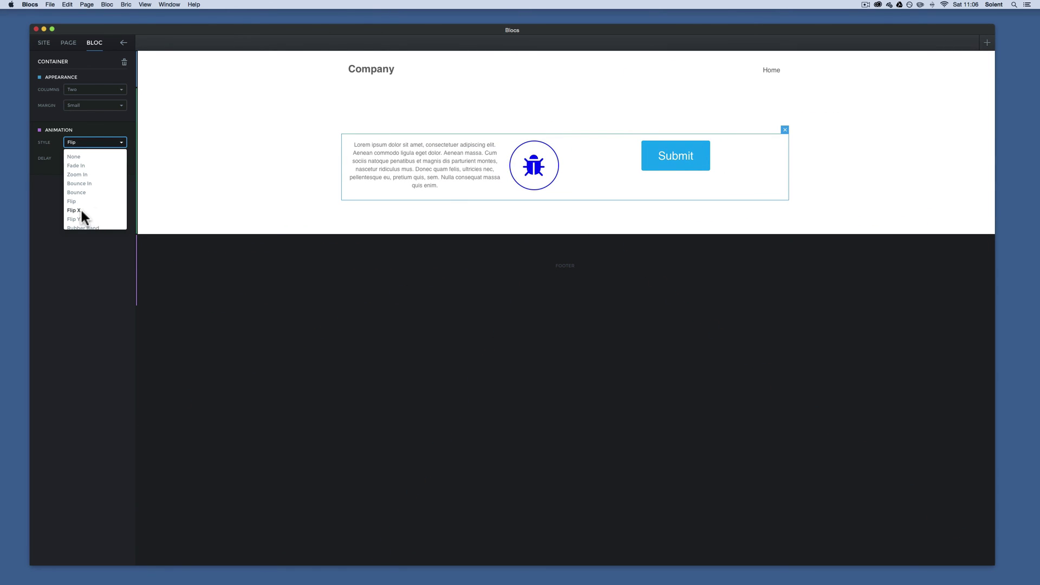
left_click(83, 192)
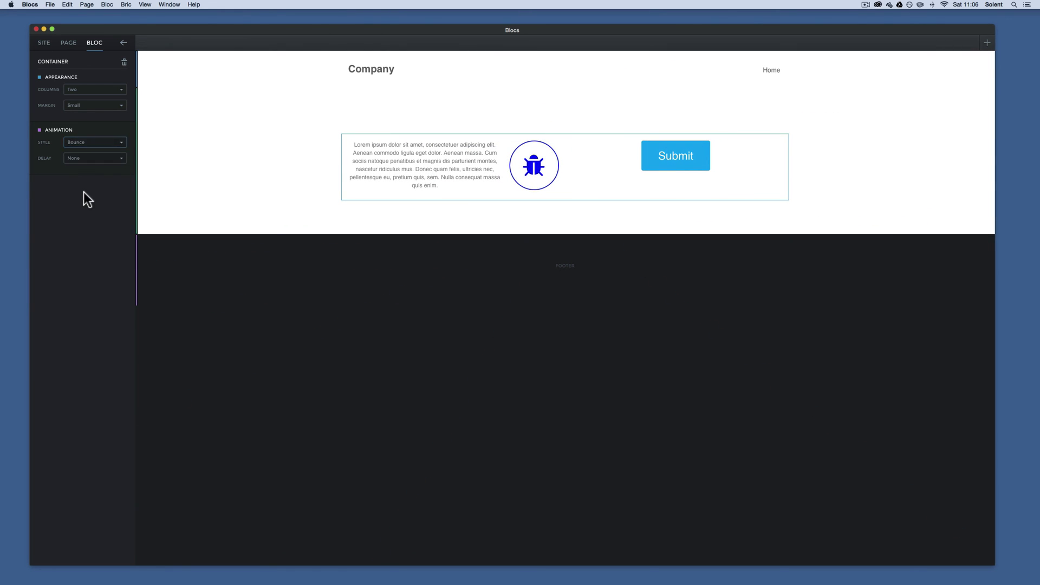
left_click(123, 145)
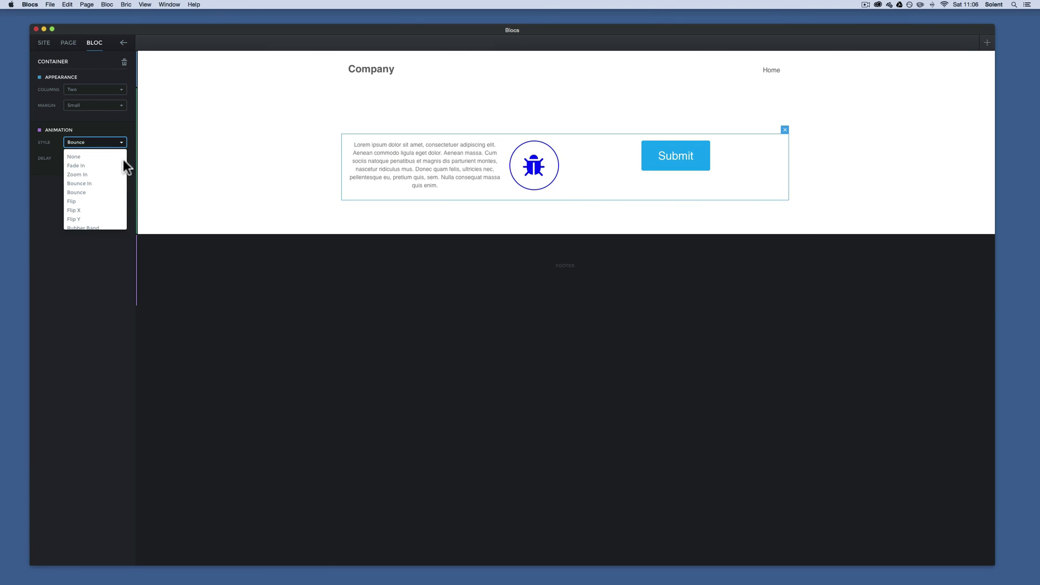
left_click(92, 193)
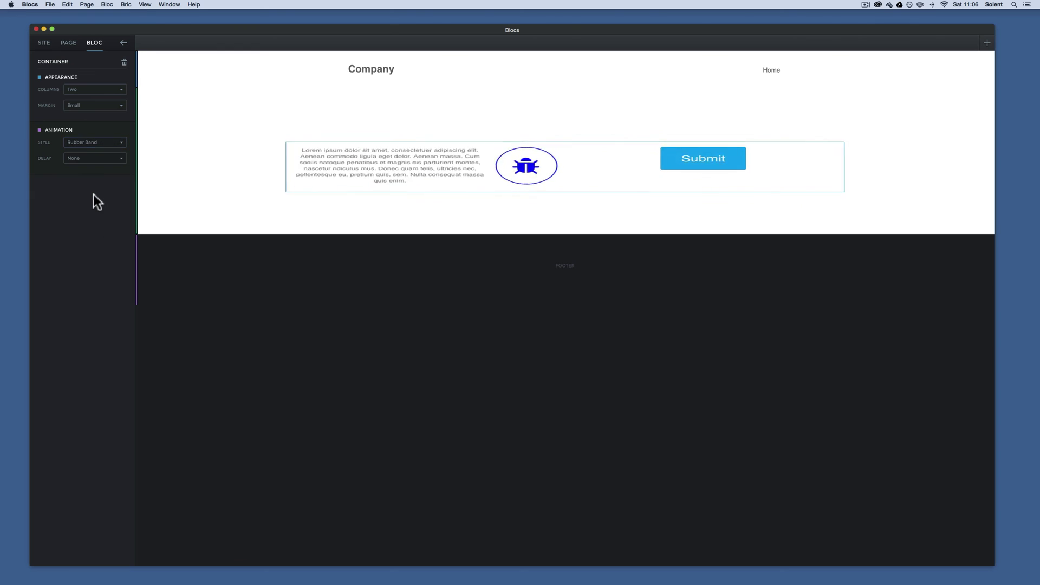
left_click(117, 143)
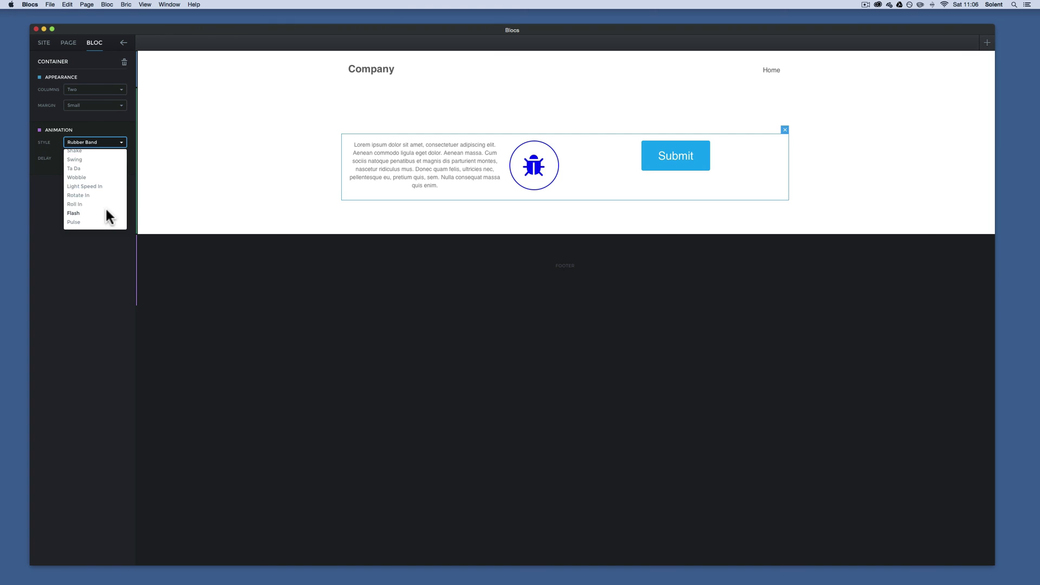
left_click(80, 168)
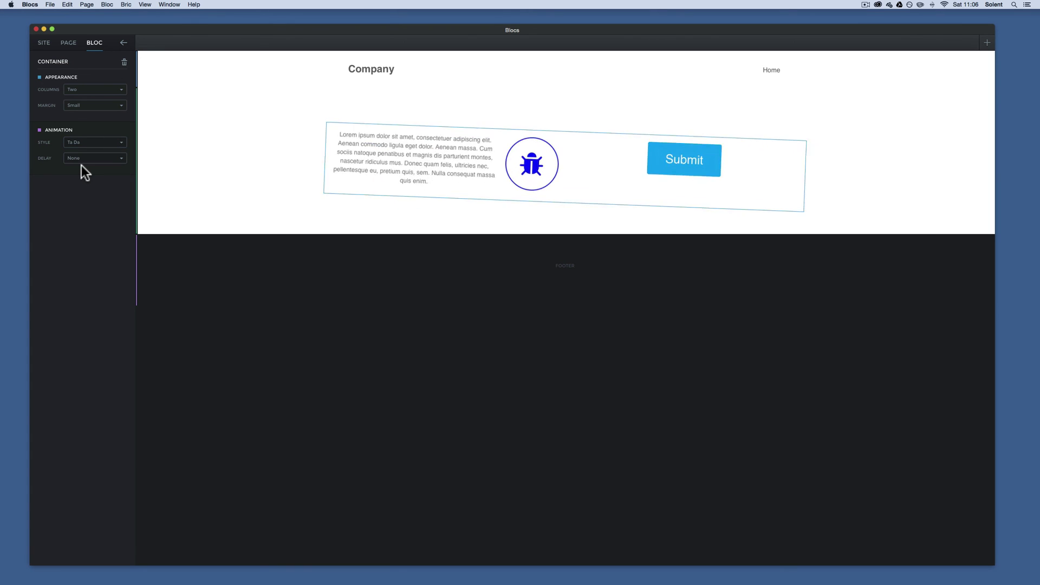
left_click(121, 142)
left_click(87, 220)
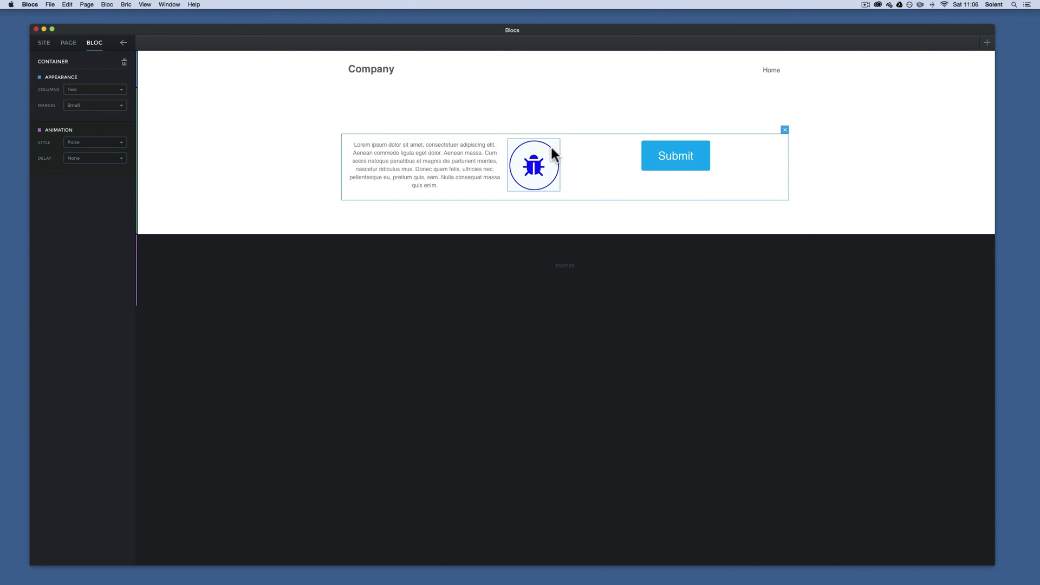
Delete the bug icon and the Submit button from the bloc
left_click(486, 172)
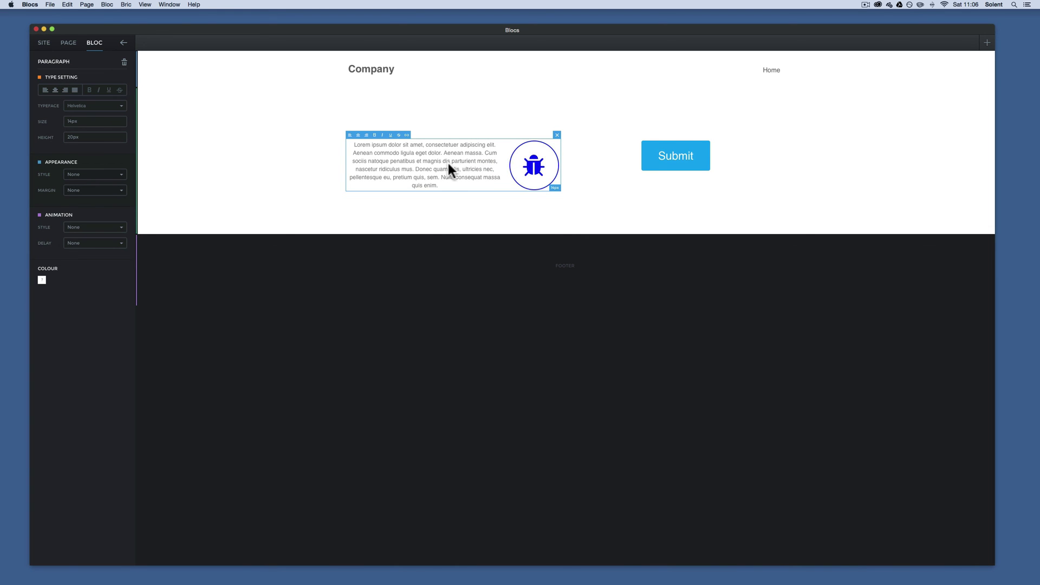
left_click(591, 167)
left_click(552, 166)
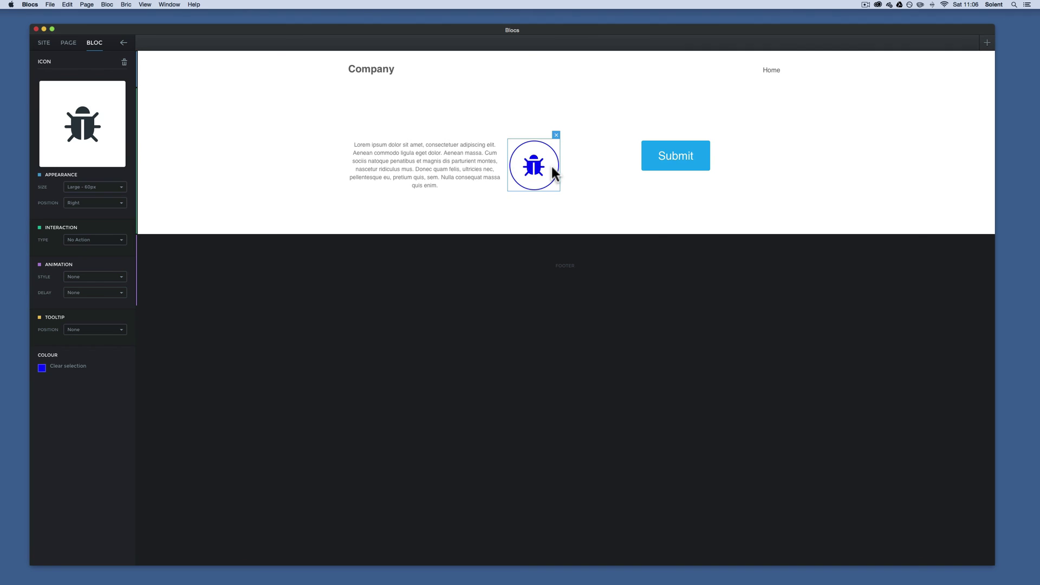
left_click(557, 134)
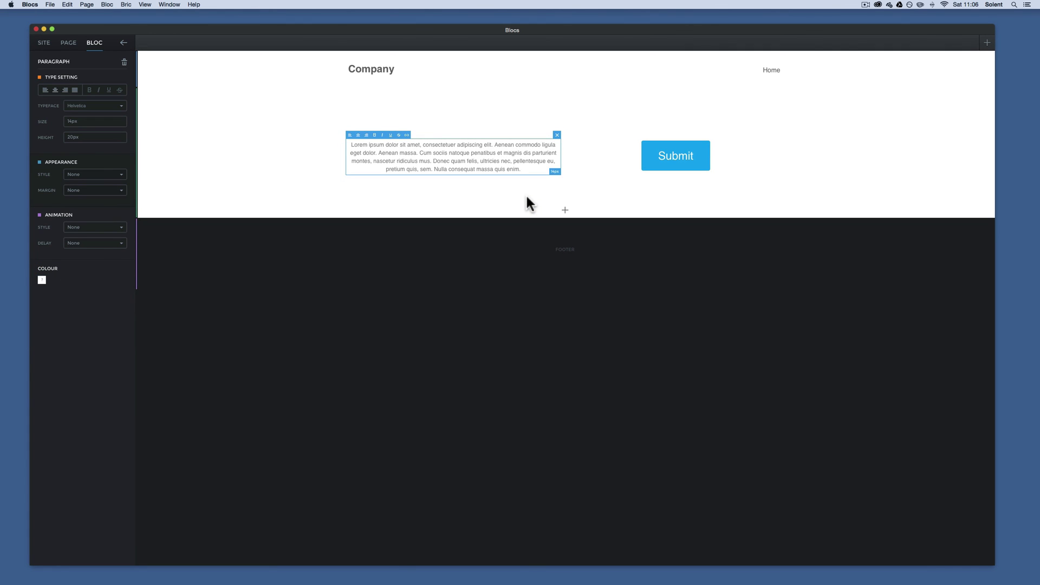
left_click(666, 148)
left_click(707, 133)
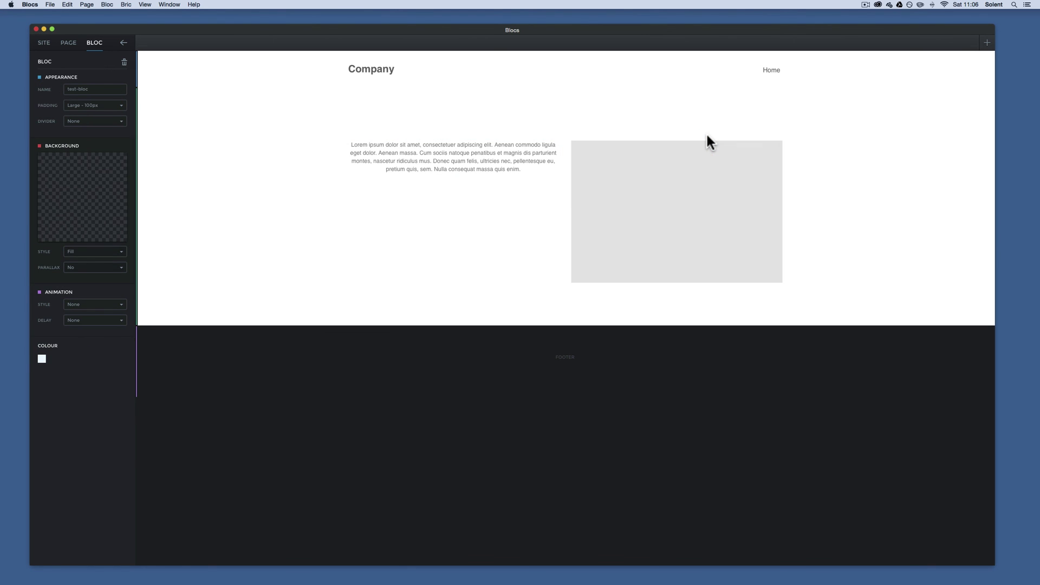
Delete the whole test-bloc from the page, keeping the navigation bar
left_click(861, 177)
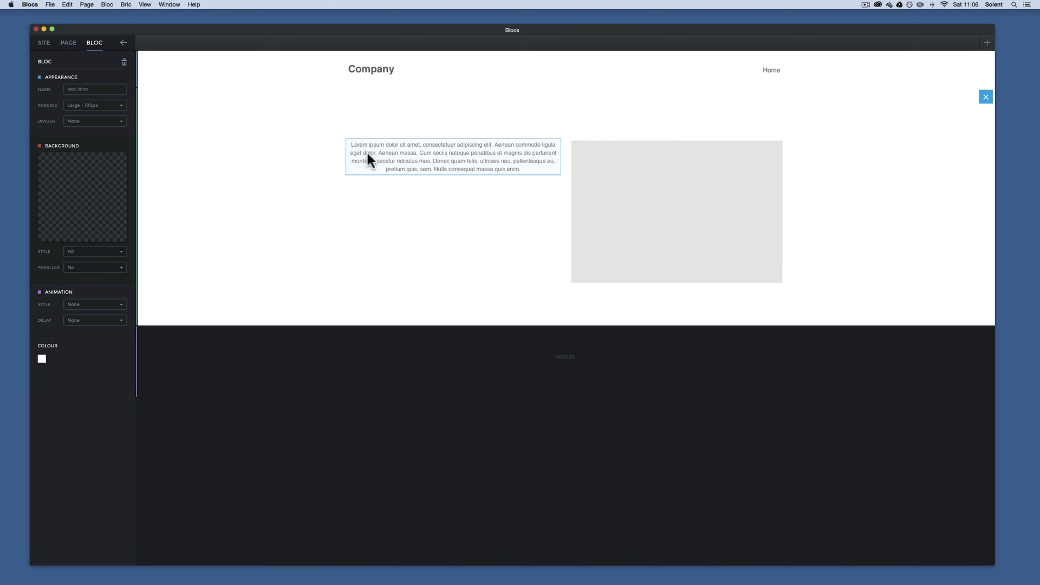
left_click(986, 97)
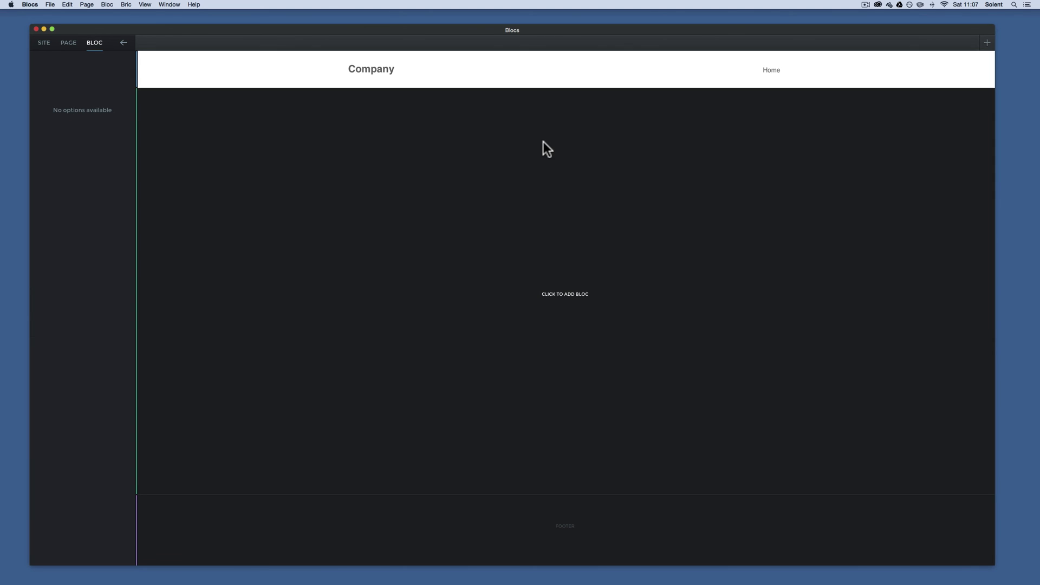